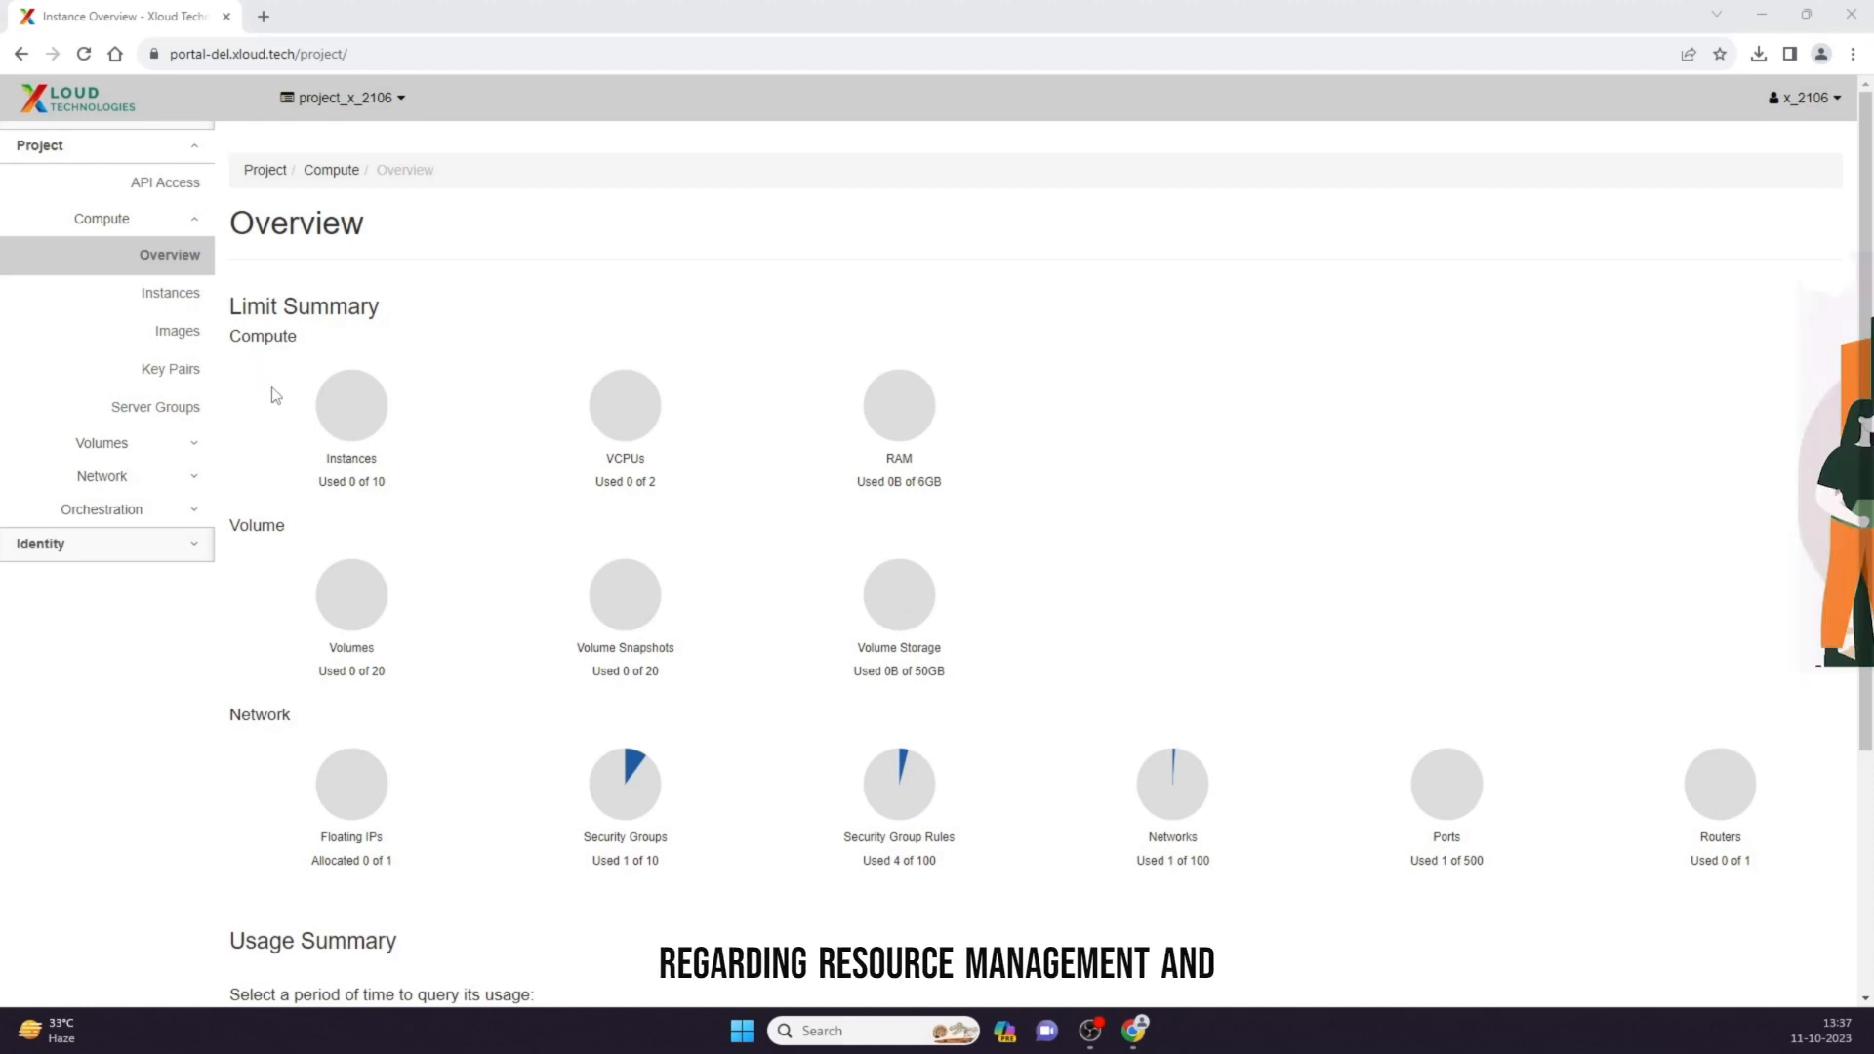
Review the project's compute, volume and network limits and the usage summary on the Overview page
scroll(276, 394, "down", 3)
scroll(275, 395, "up", 3)
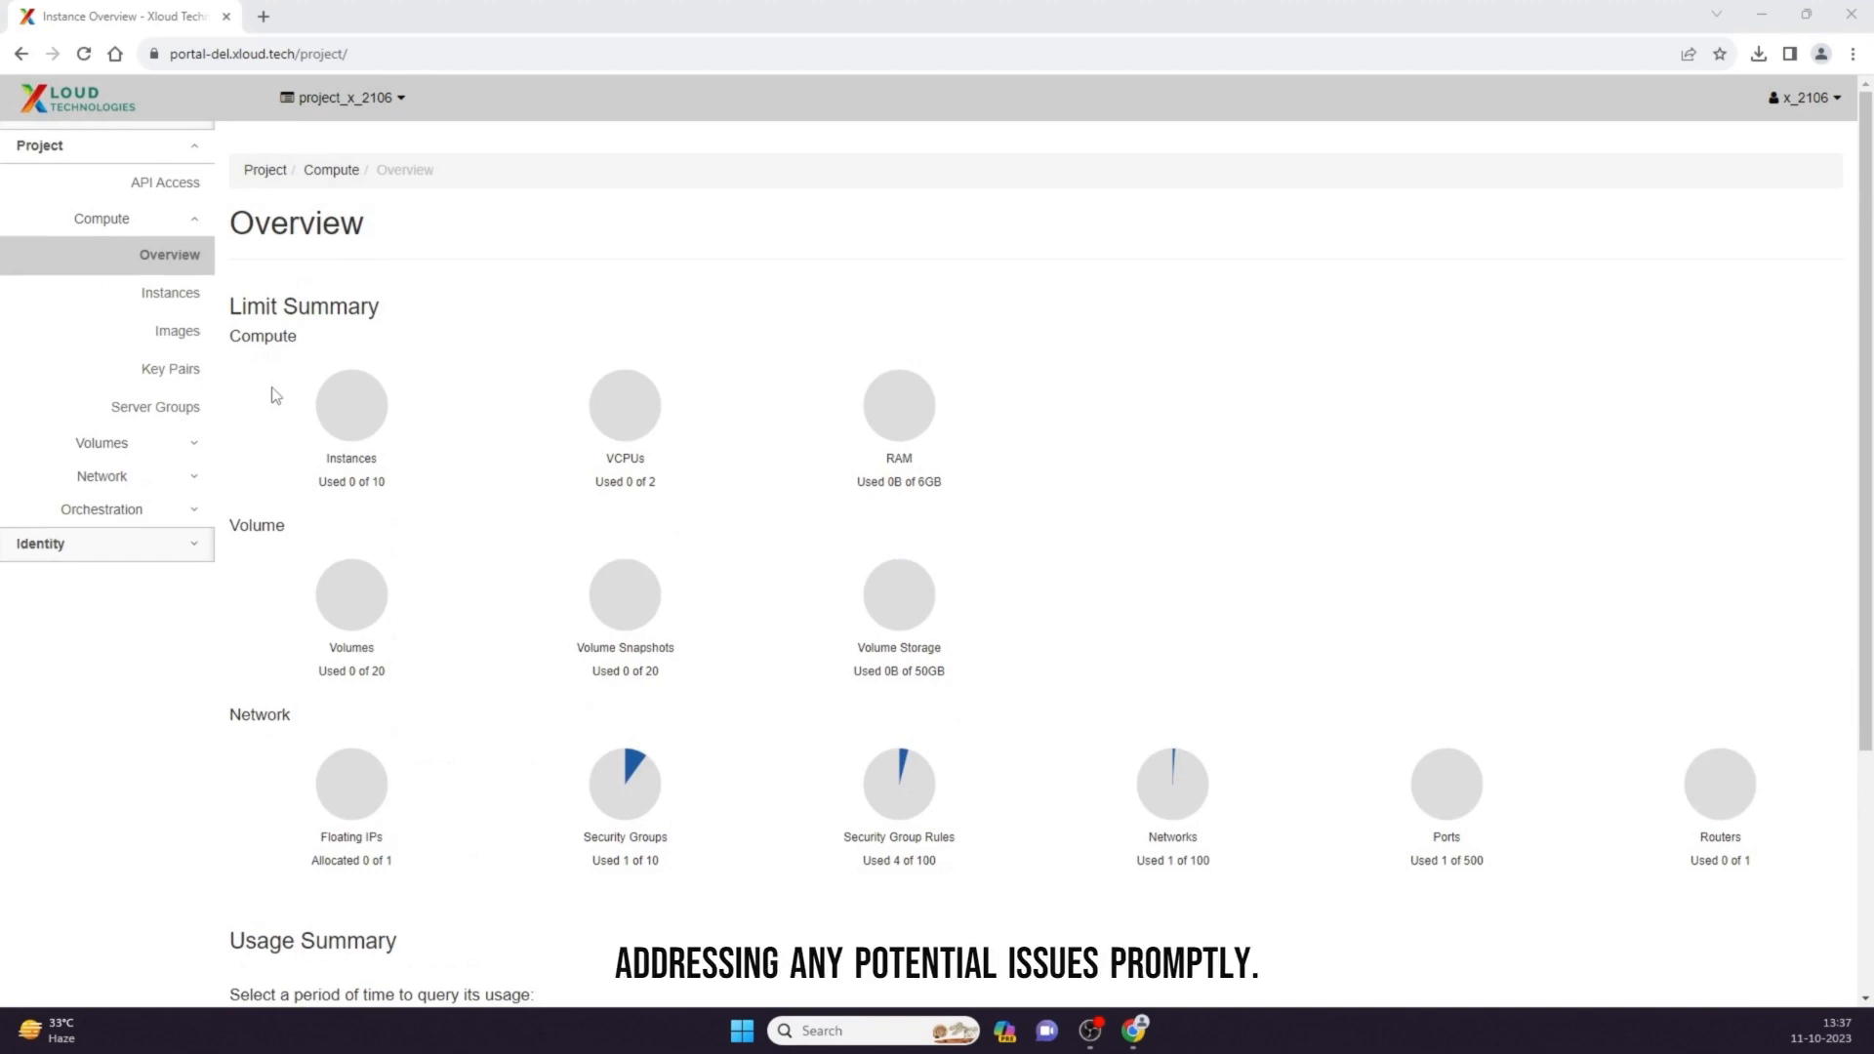
scroll(275, 394, "down", 3)
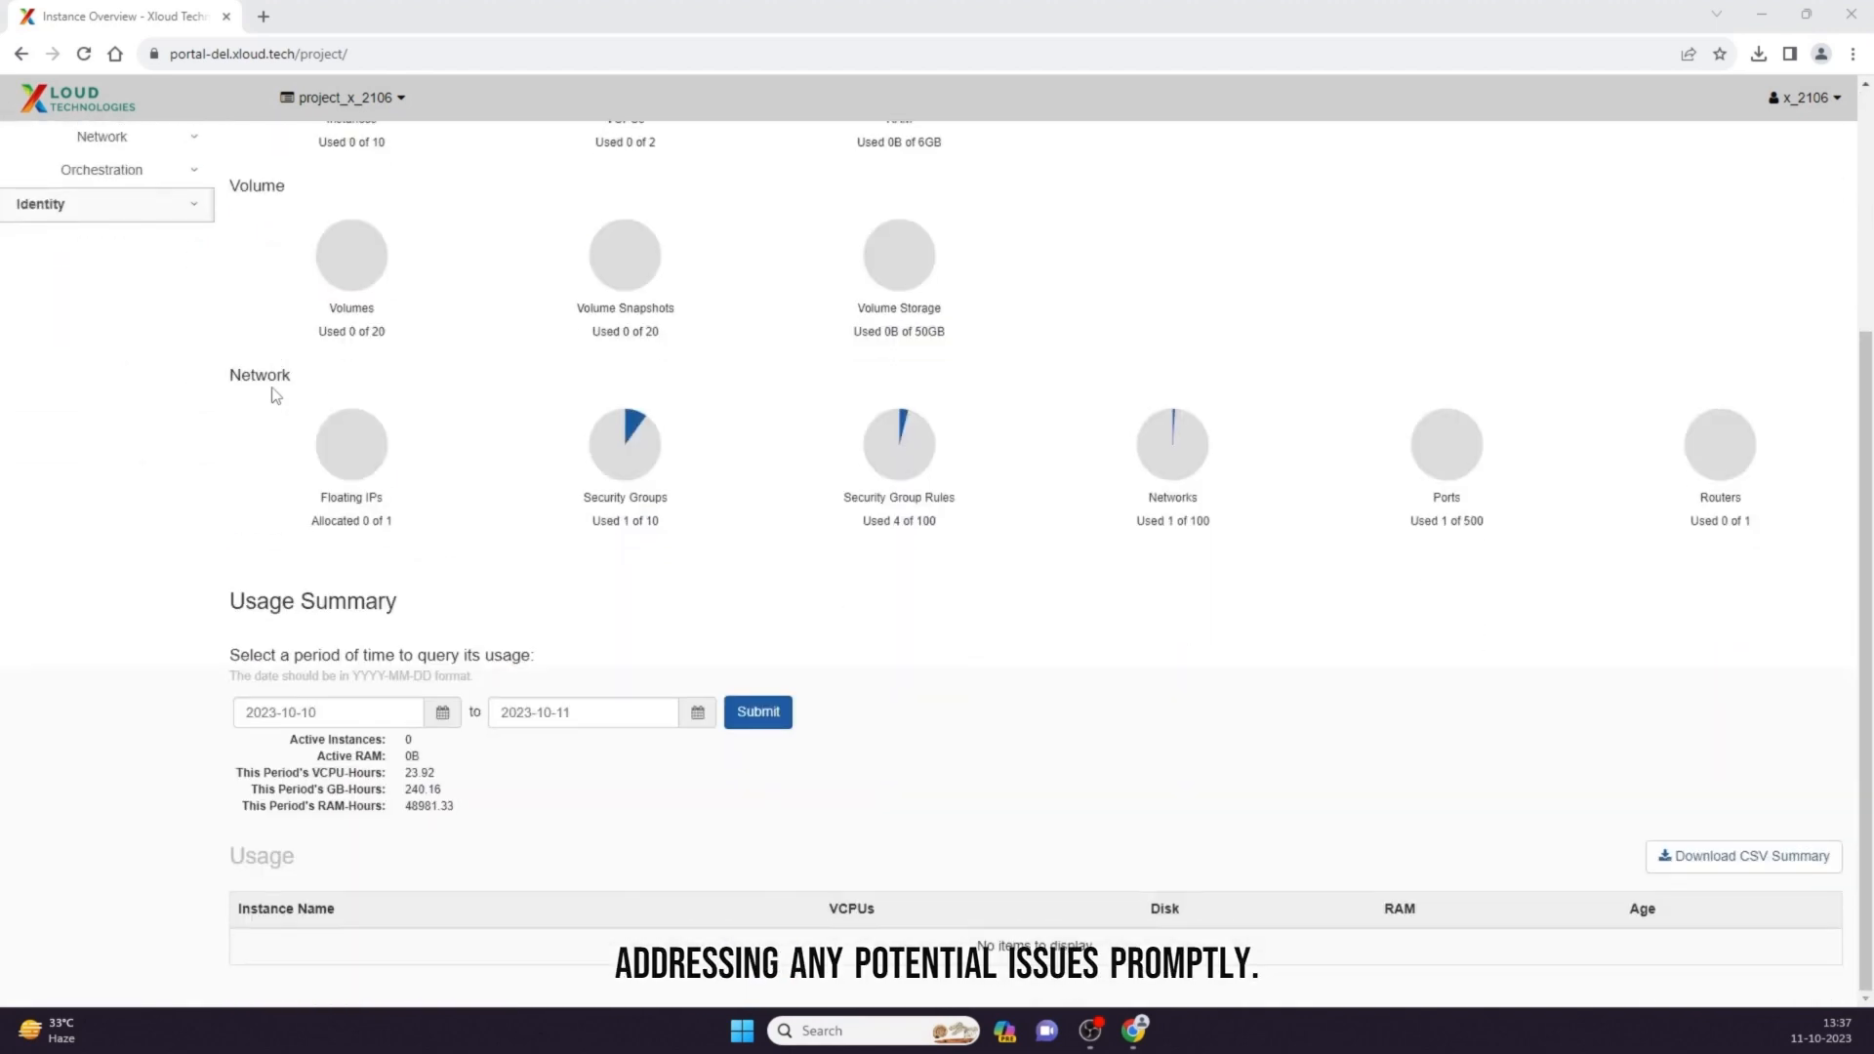
scroll(274, 396, "up", 3)
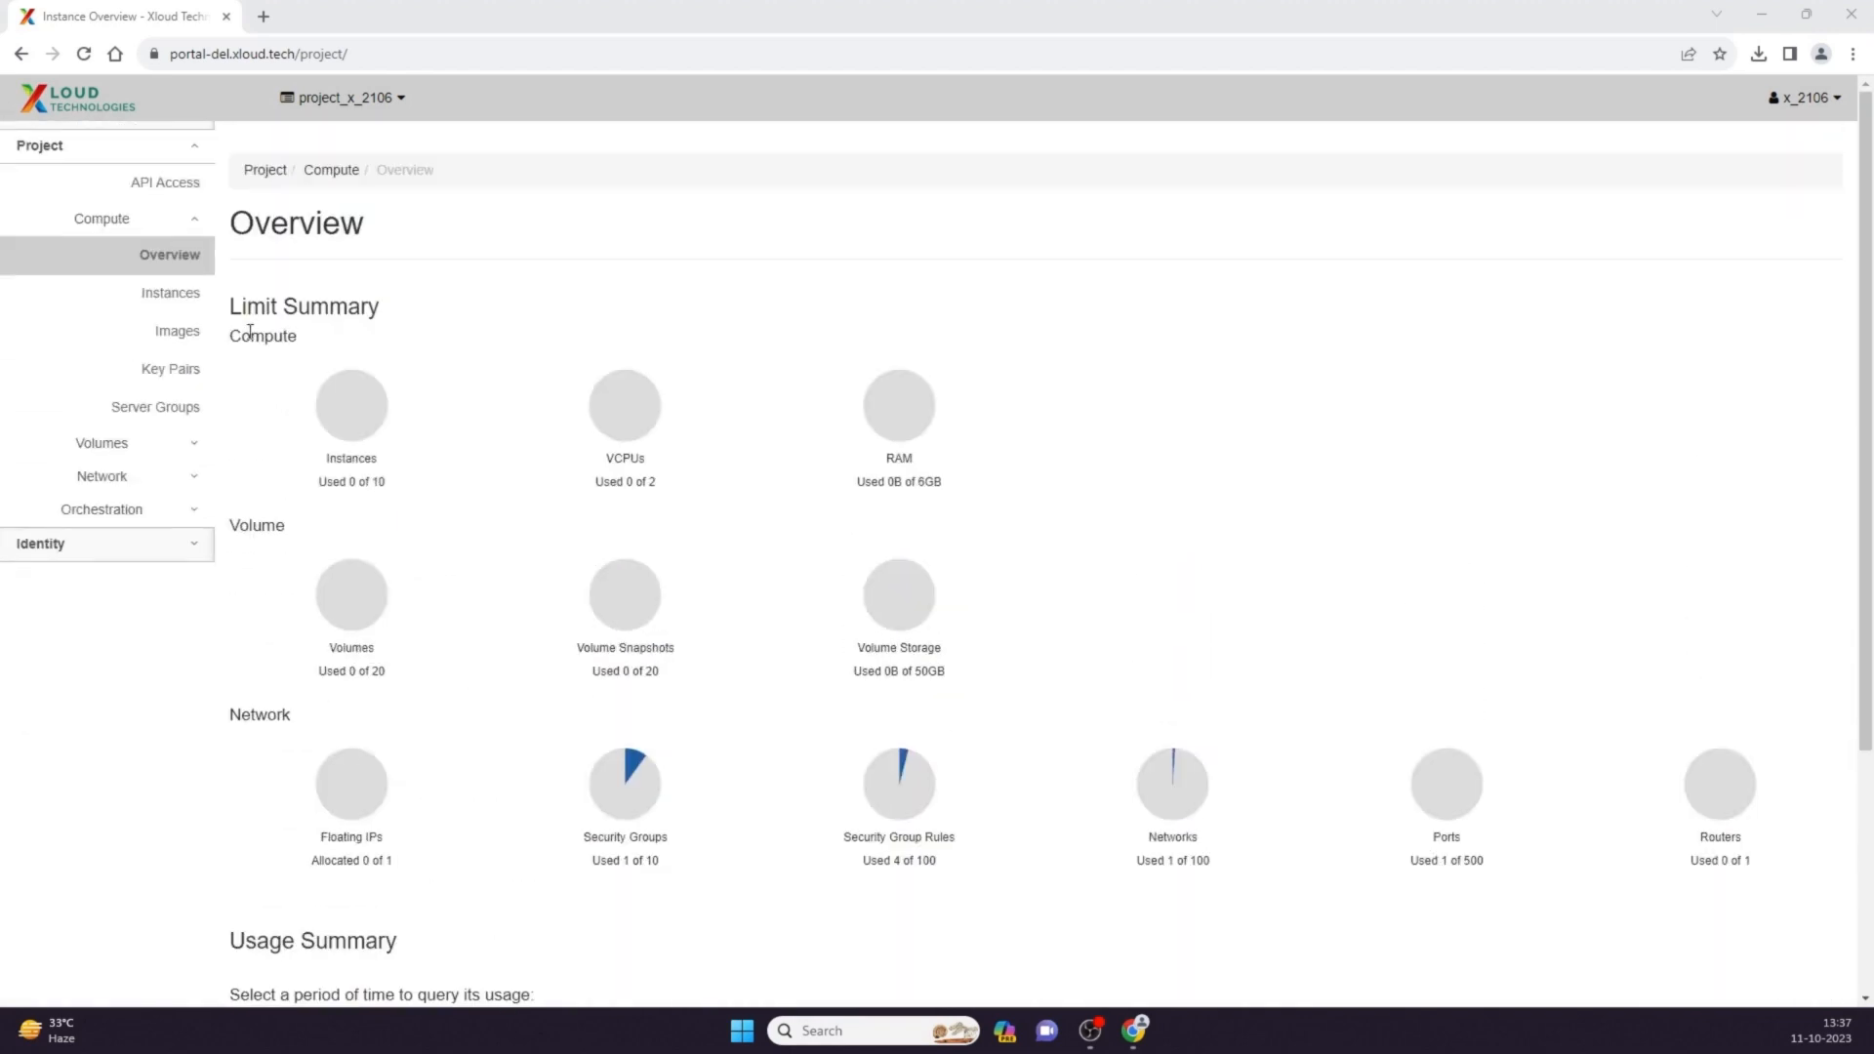
Start launching a new compute instance named VM with the description "Description" and a count of 1
left_click(151, 304)
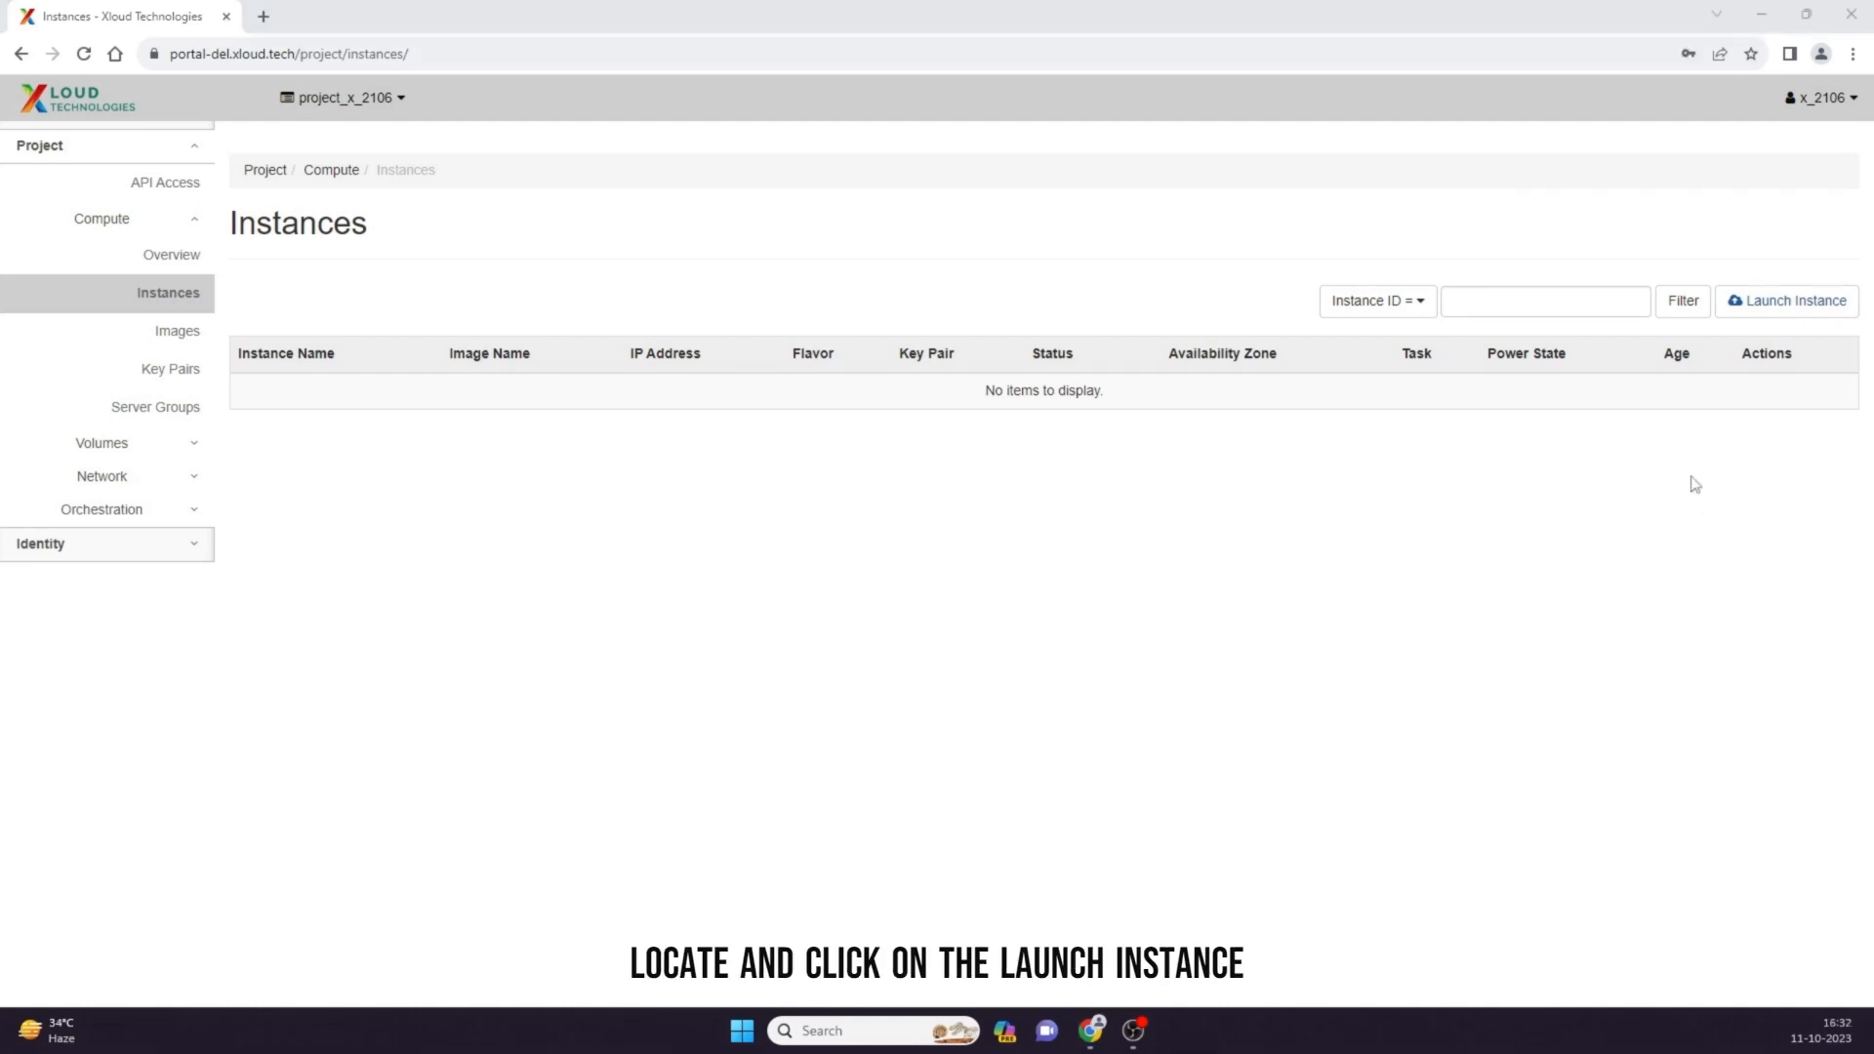
left_click(1783, 309)
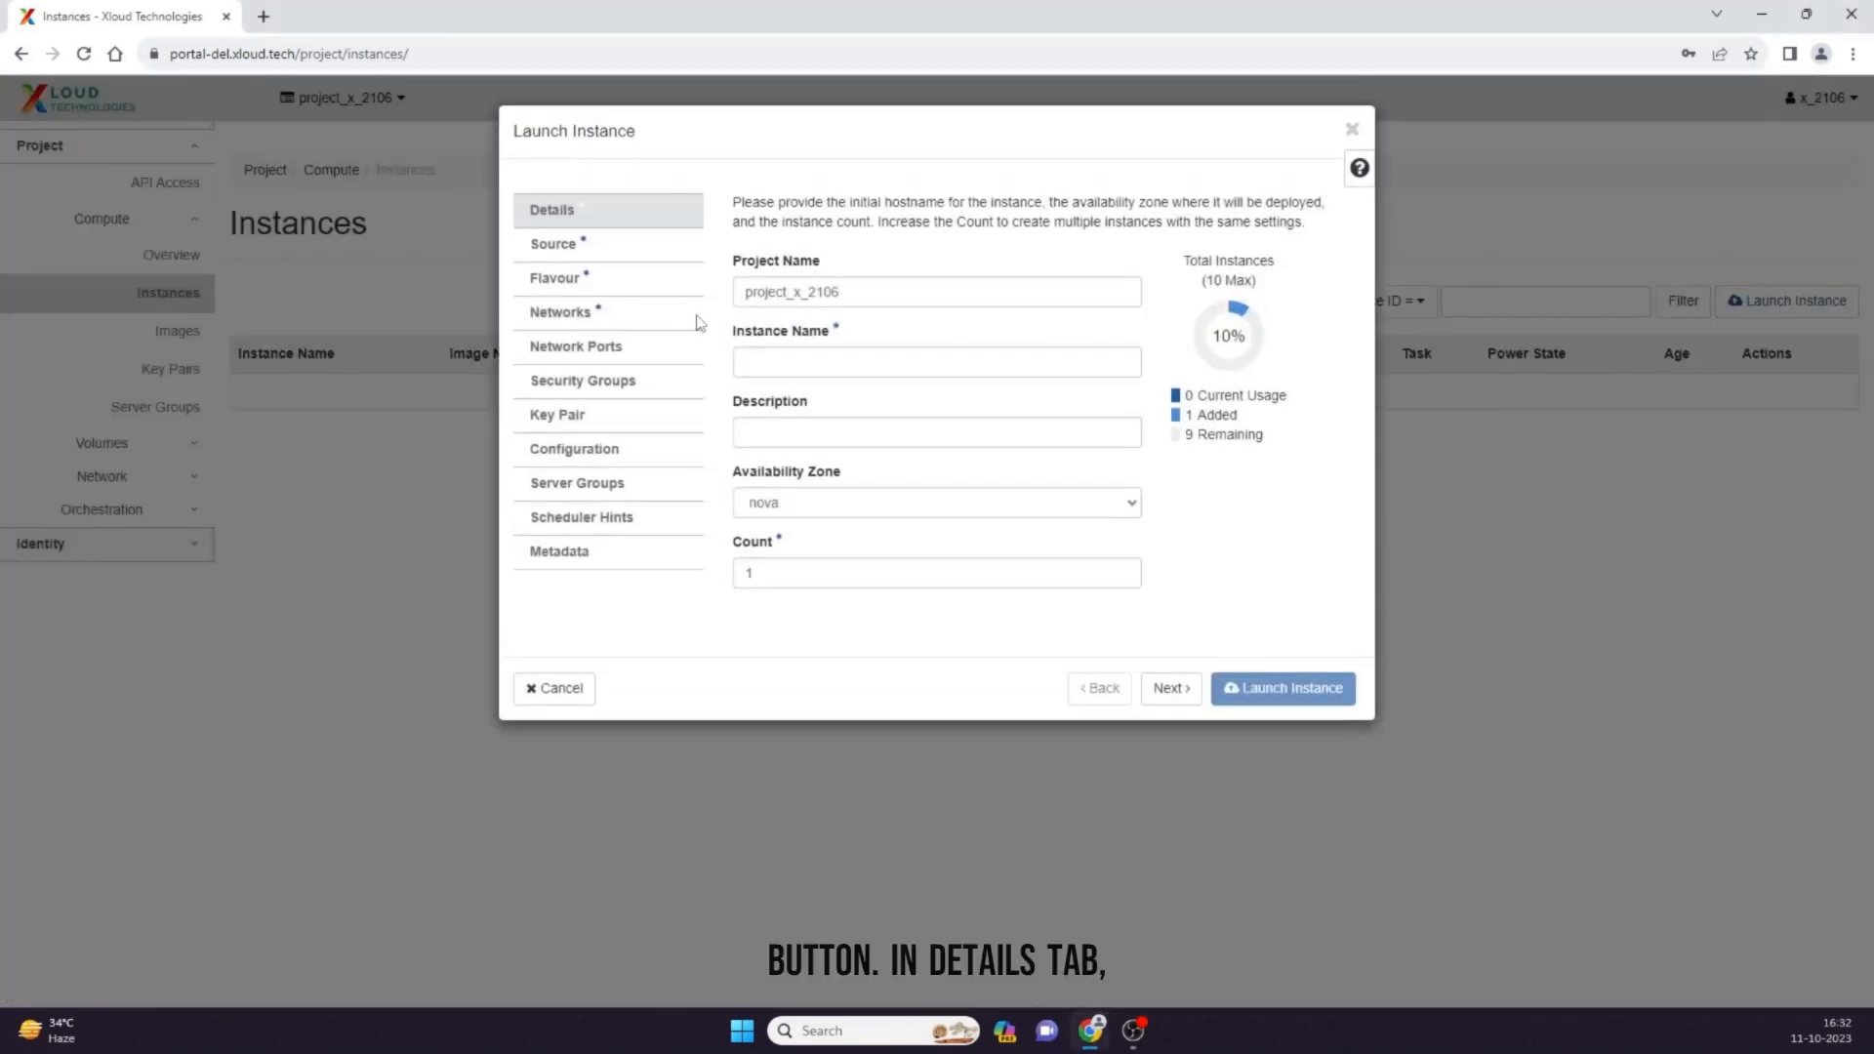
left_click(826, 366)
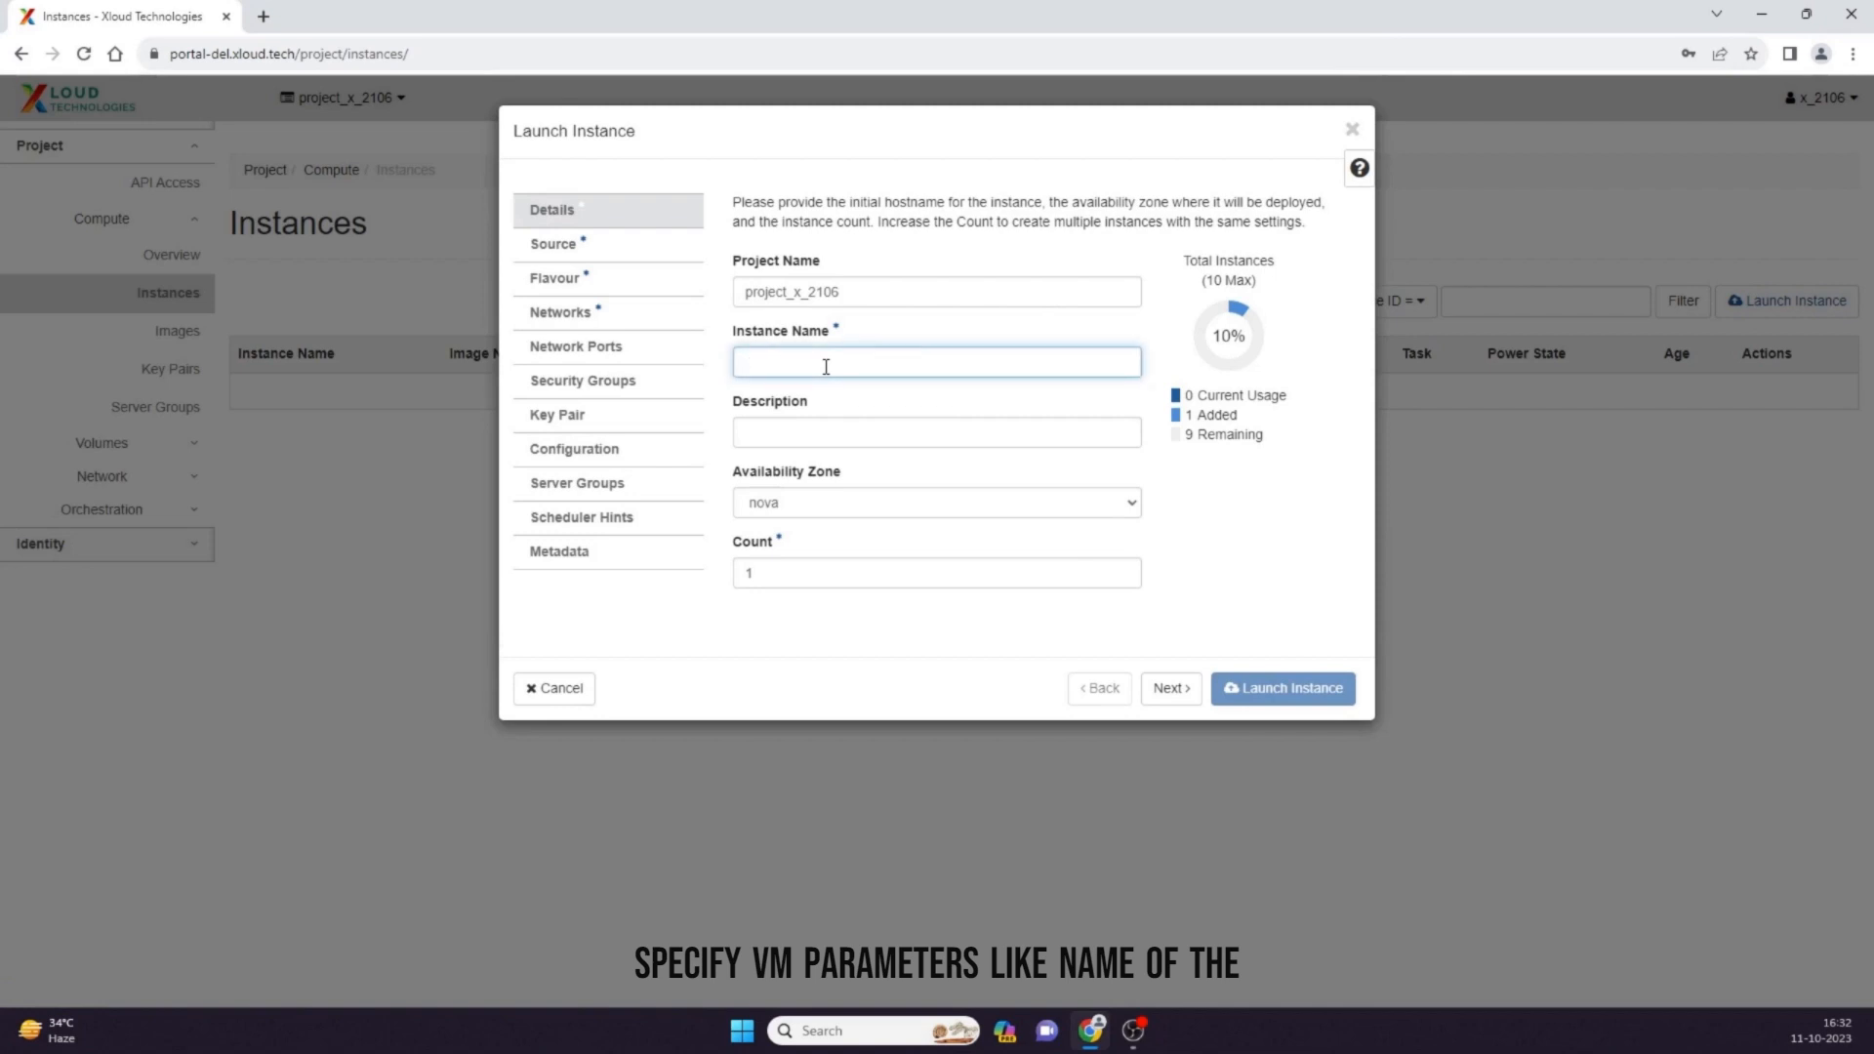
type("VM")
left_click(814, 421)
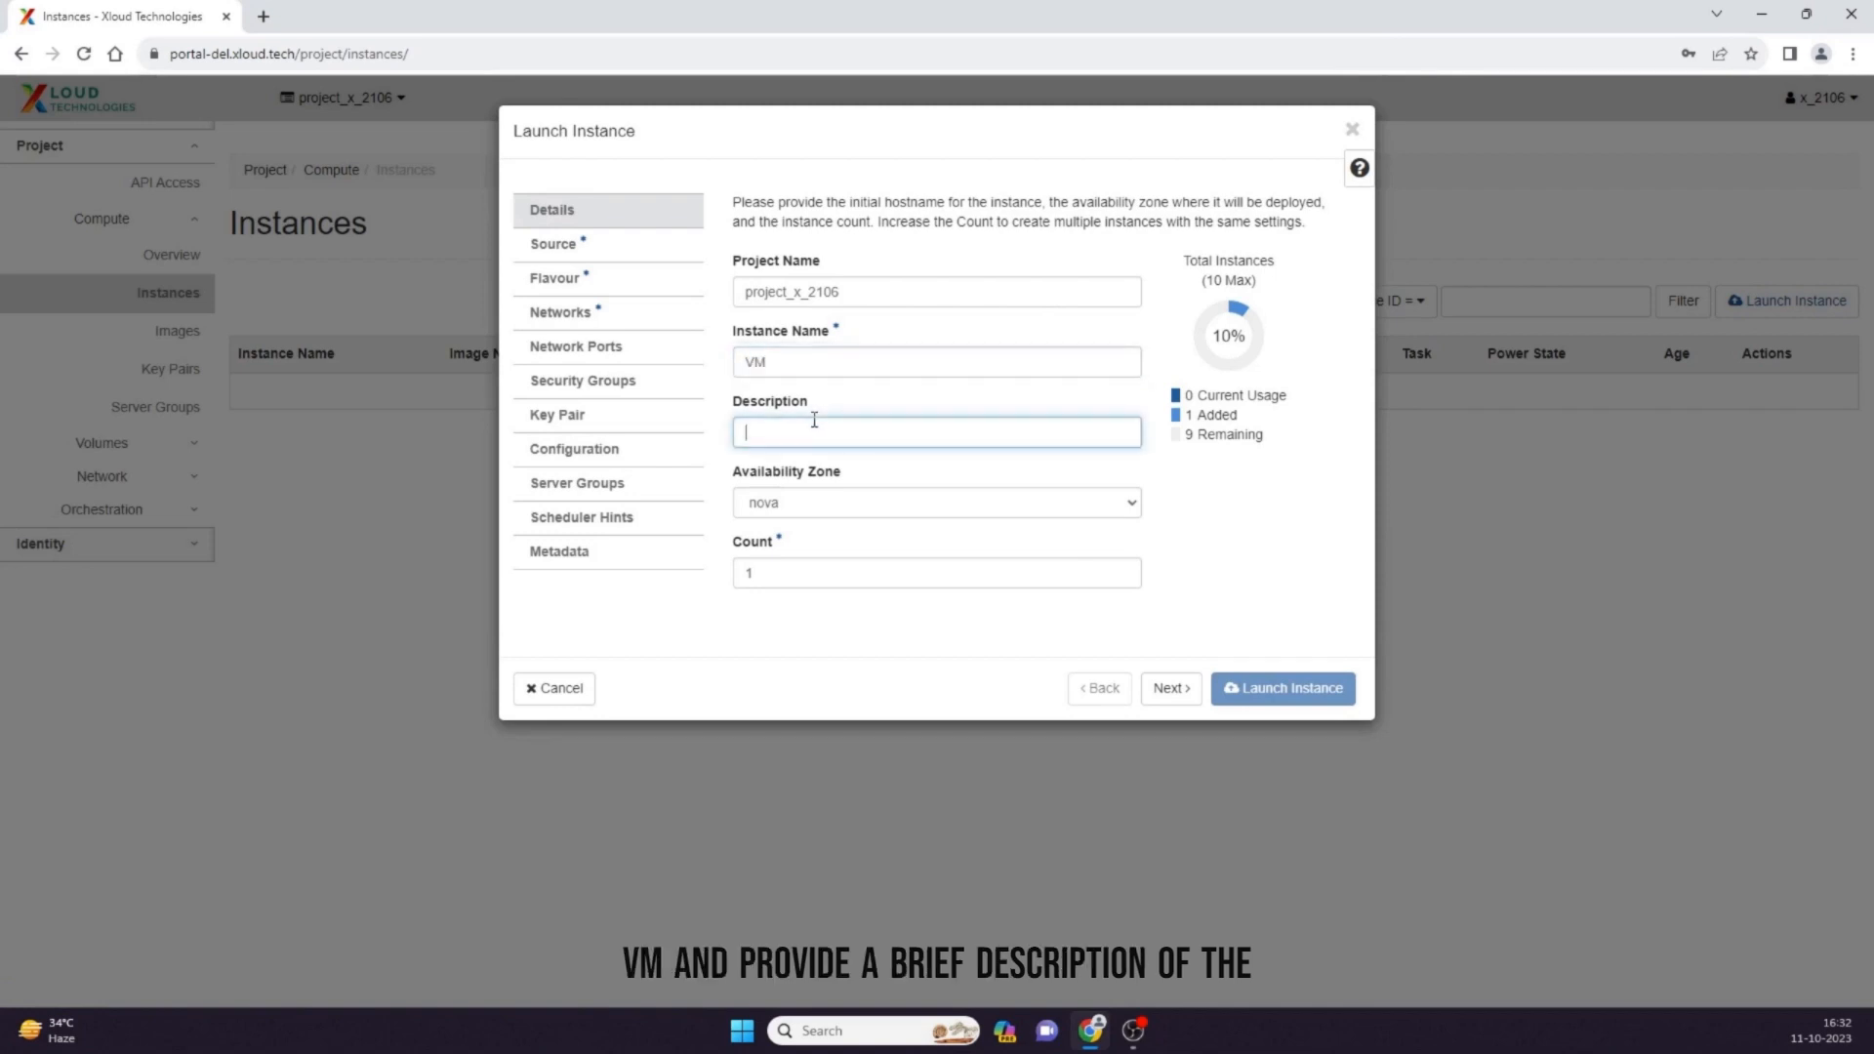
type("Descrip")
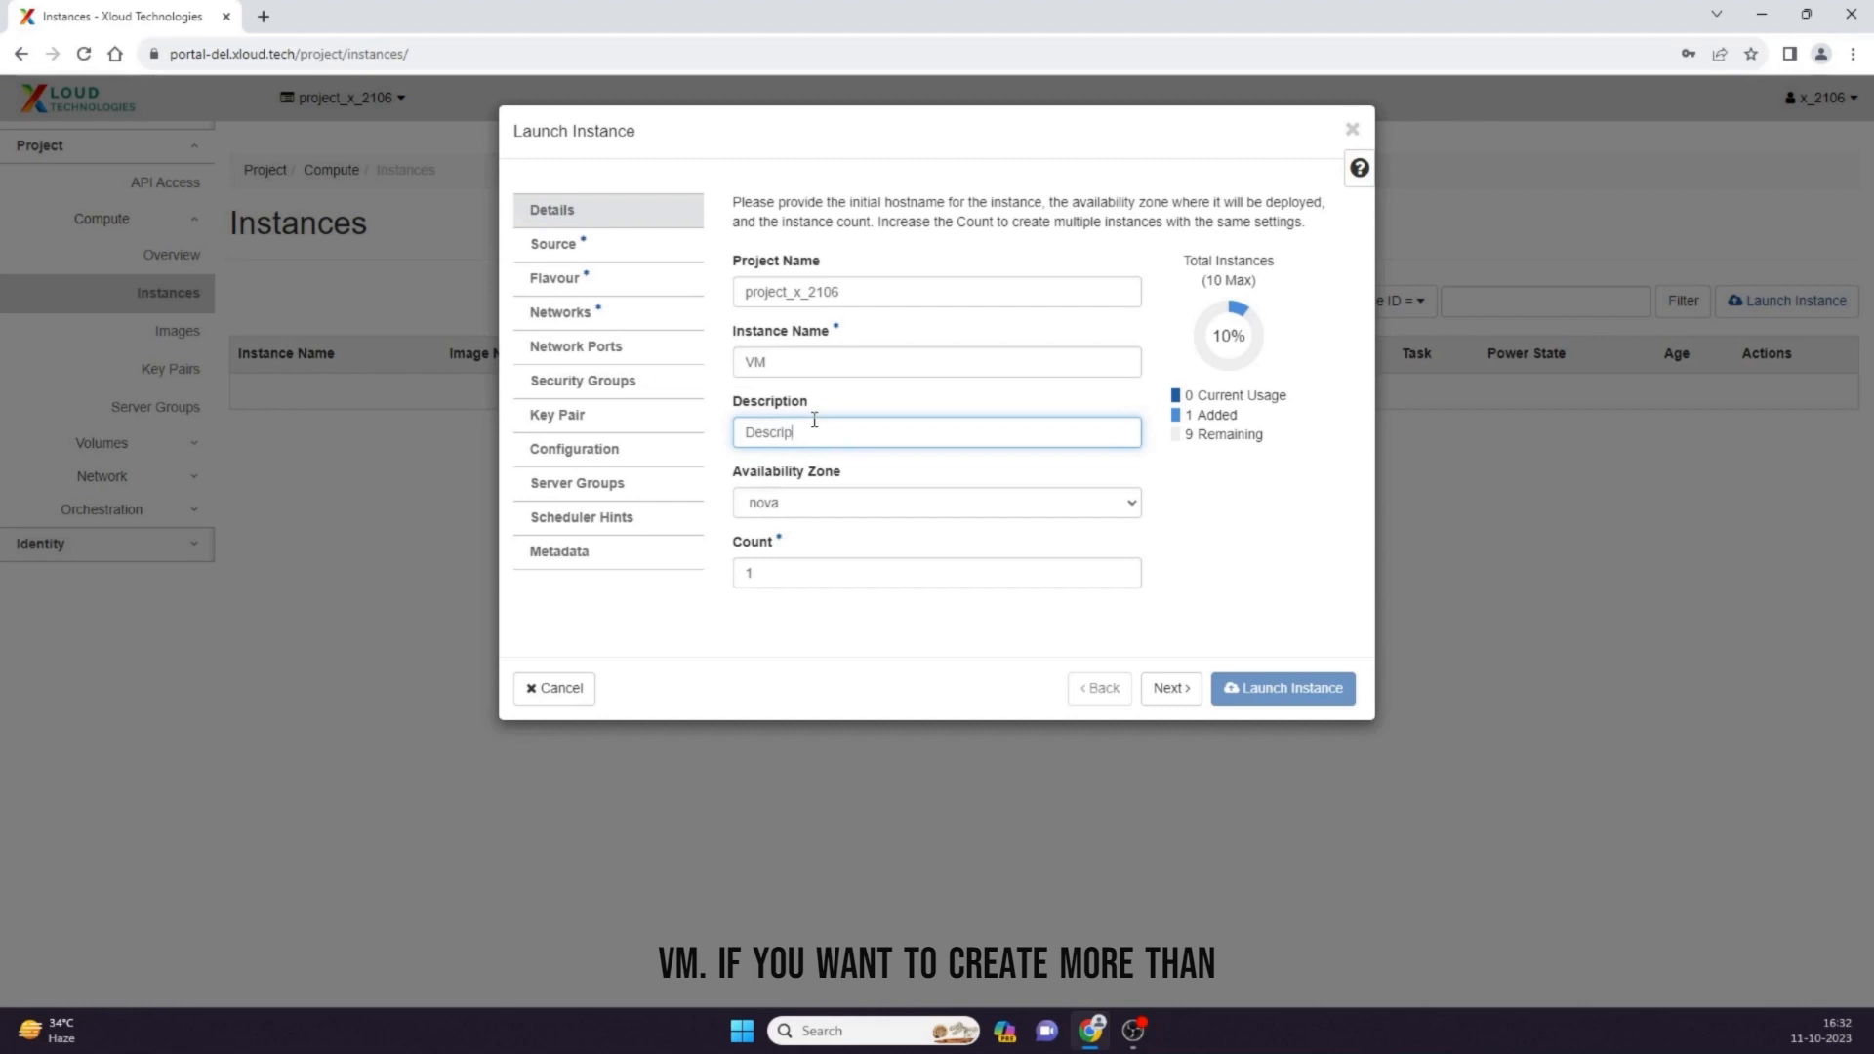
type("tion")
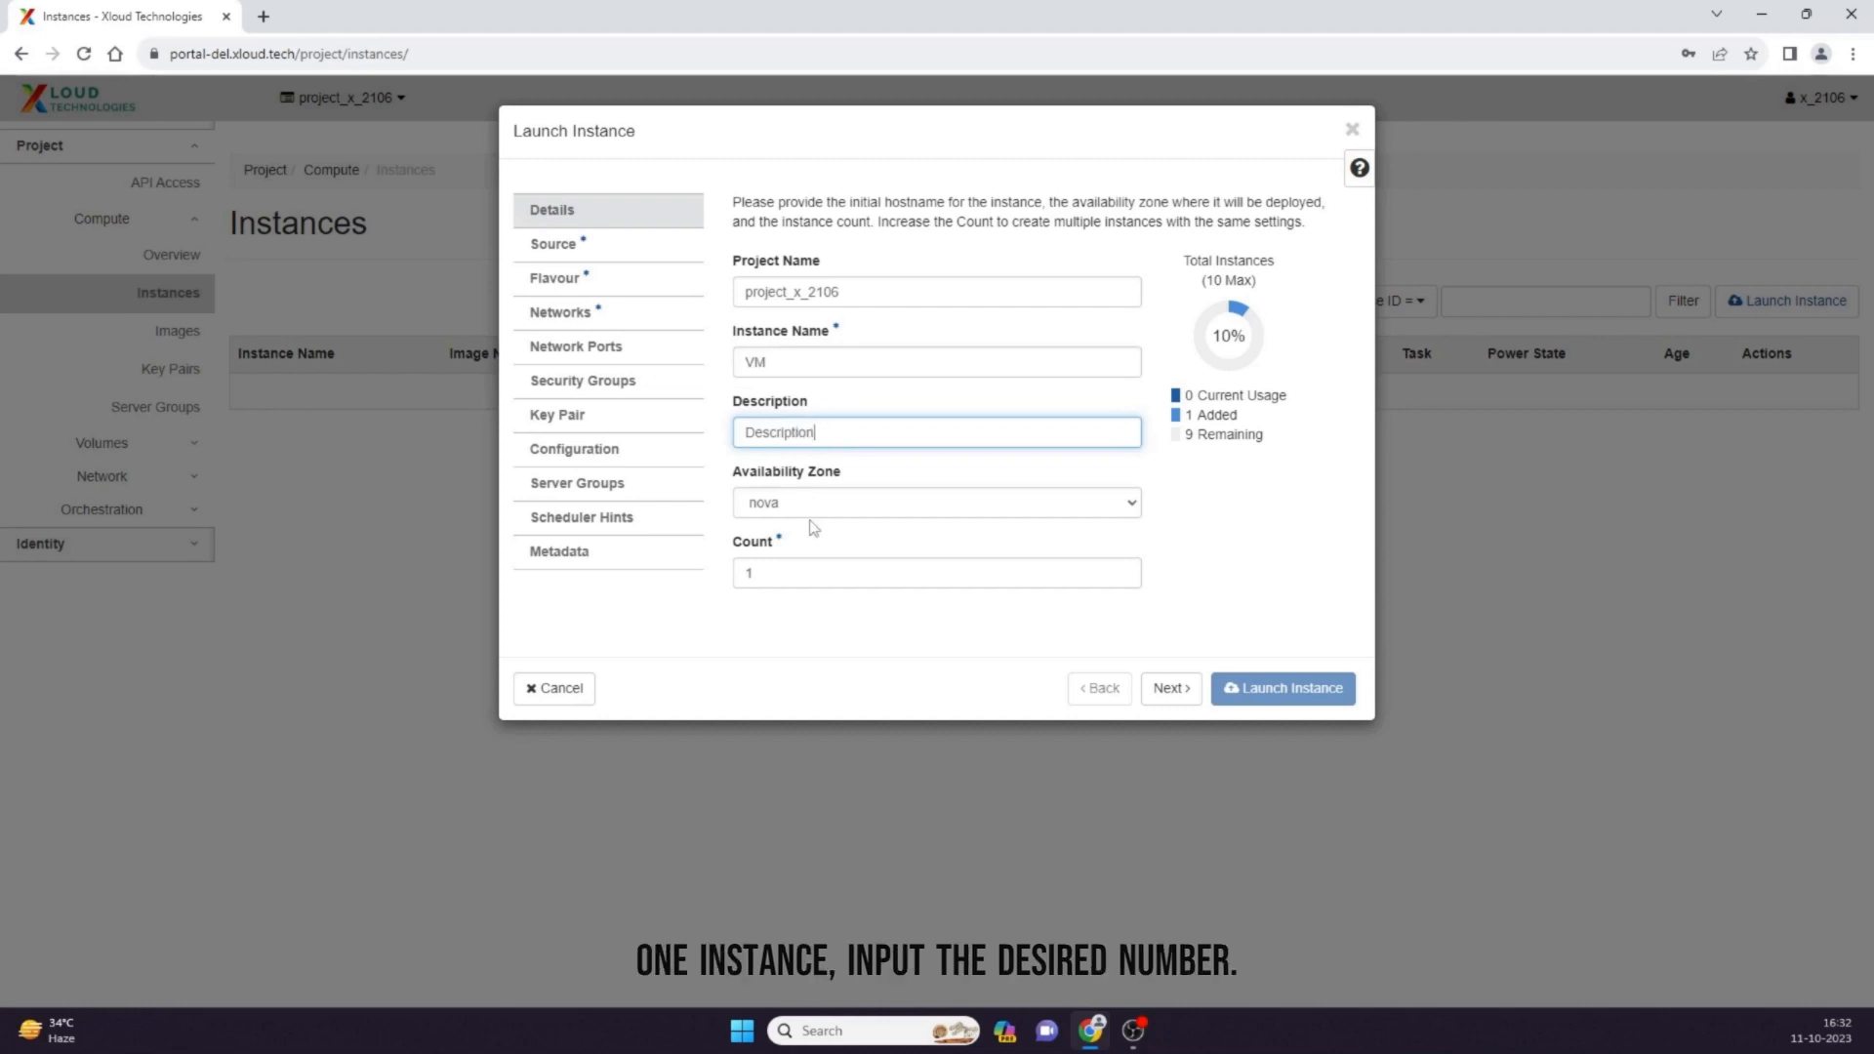
left_click(767, 572)
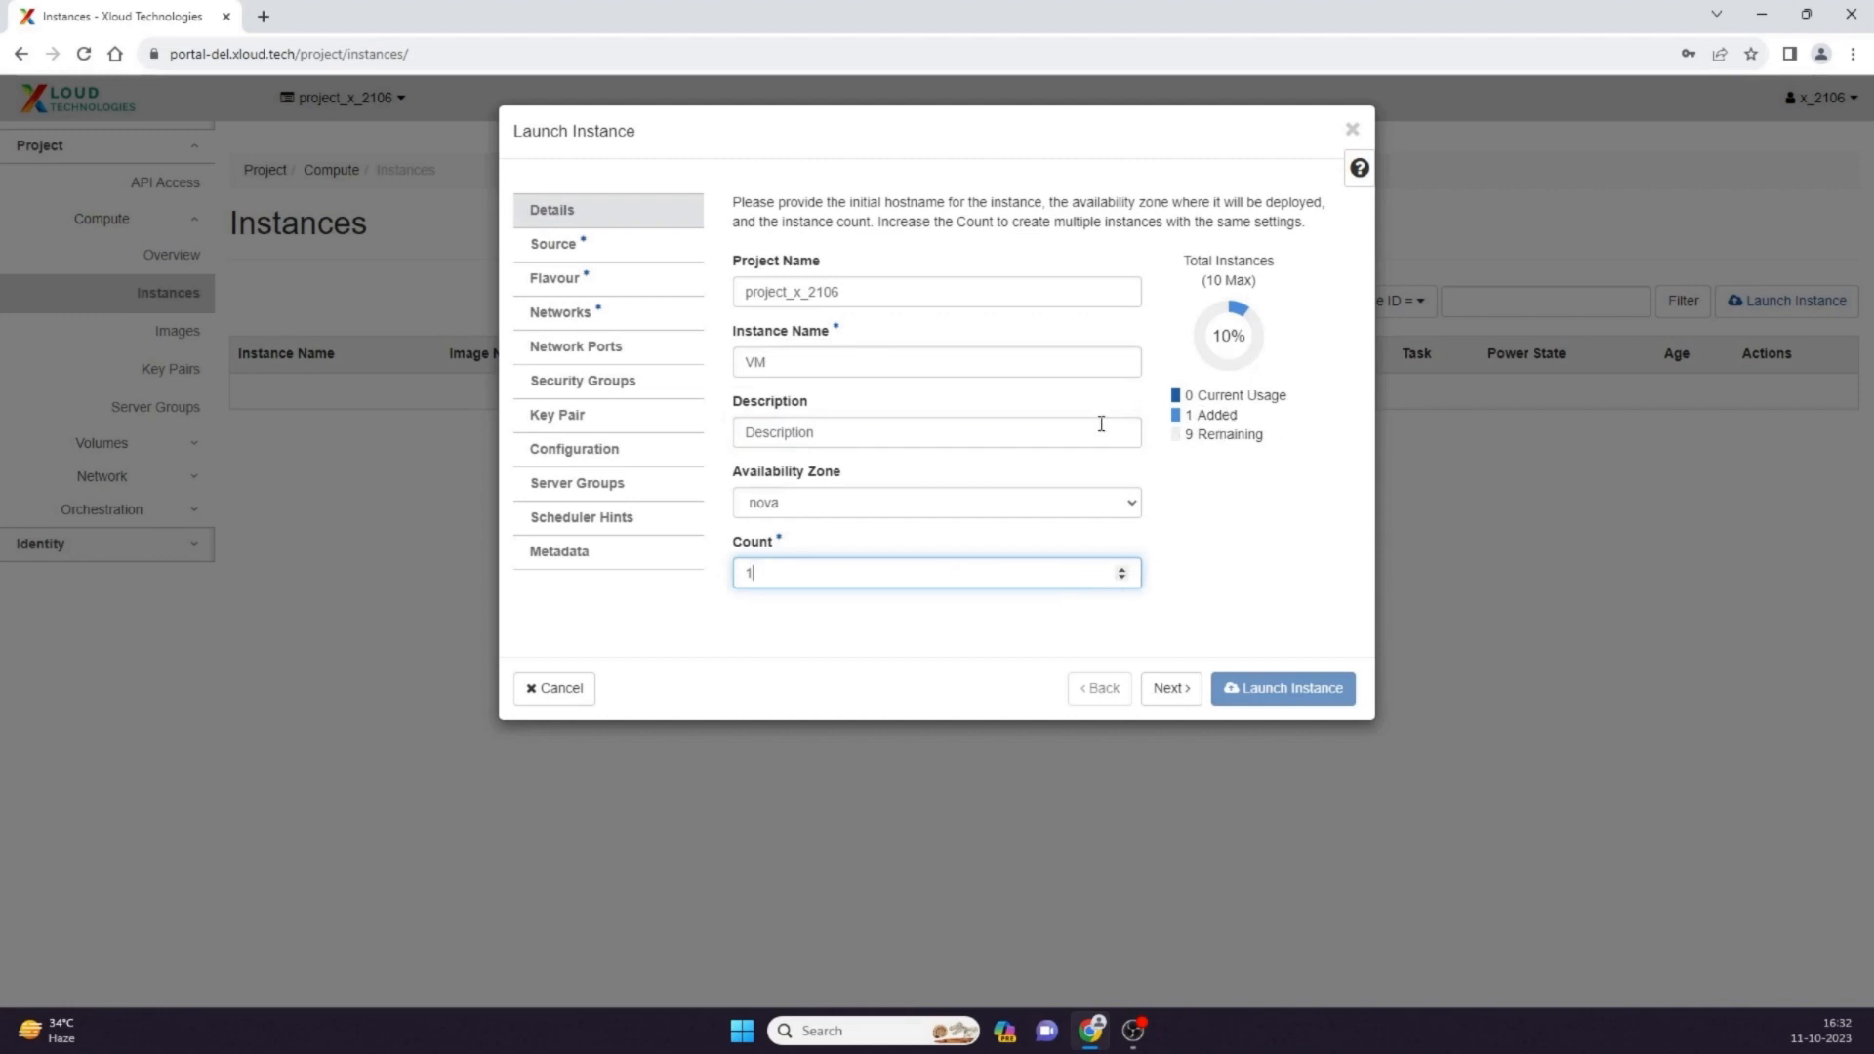
Set the instance's boot source to Image and have it create a new 30 GB volume
left_click(603, 255)
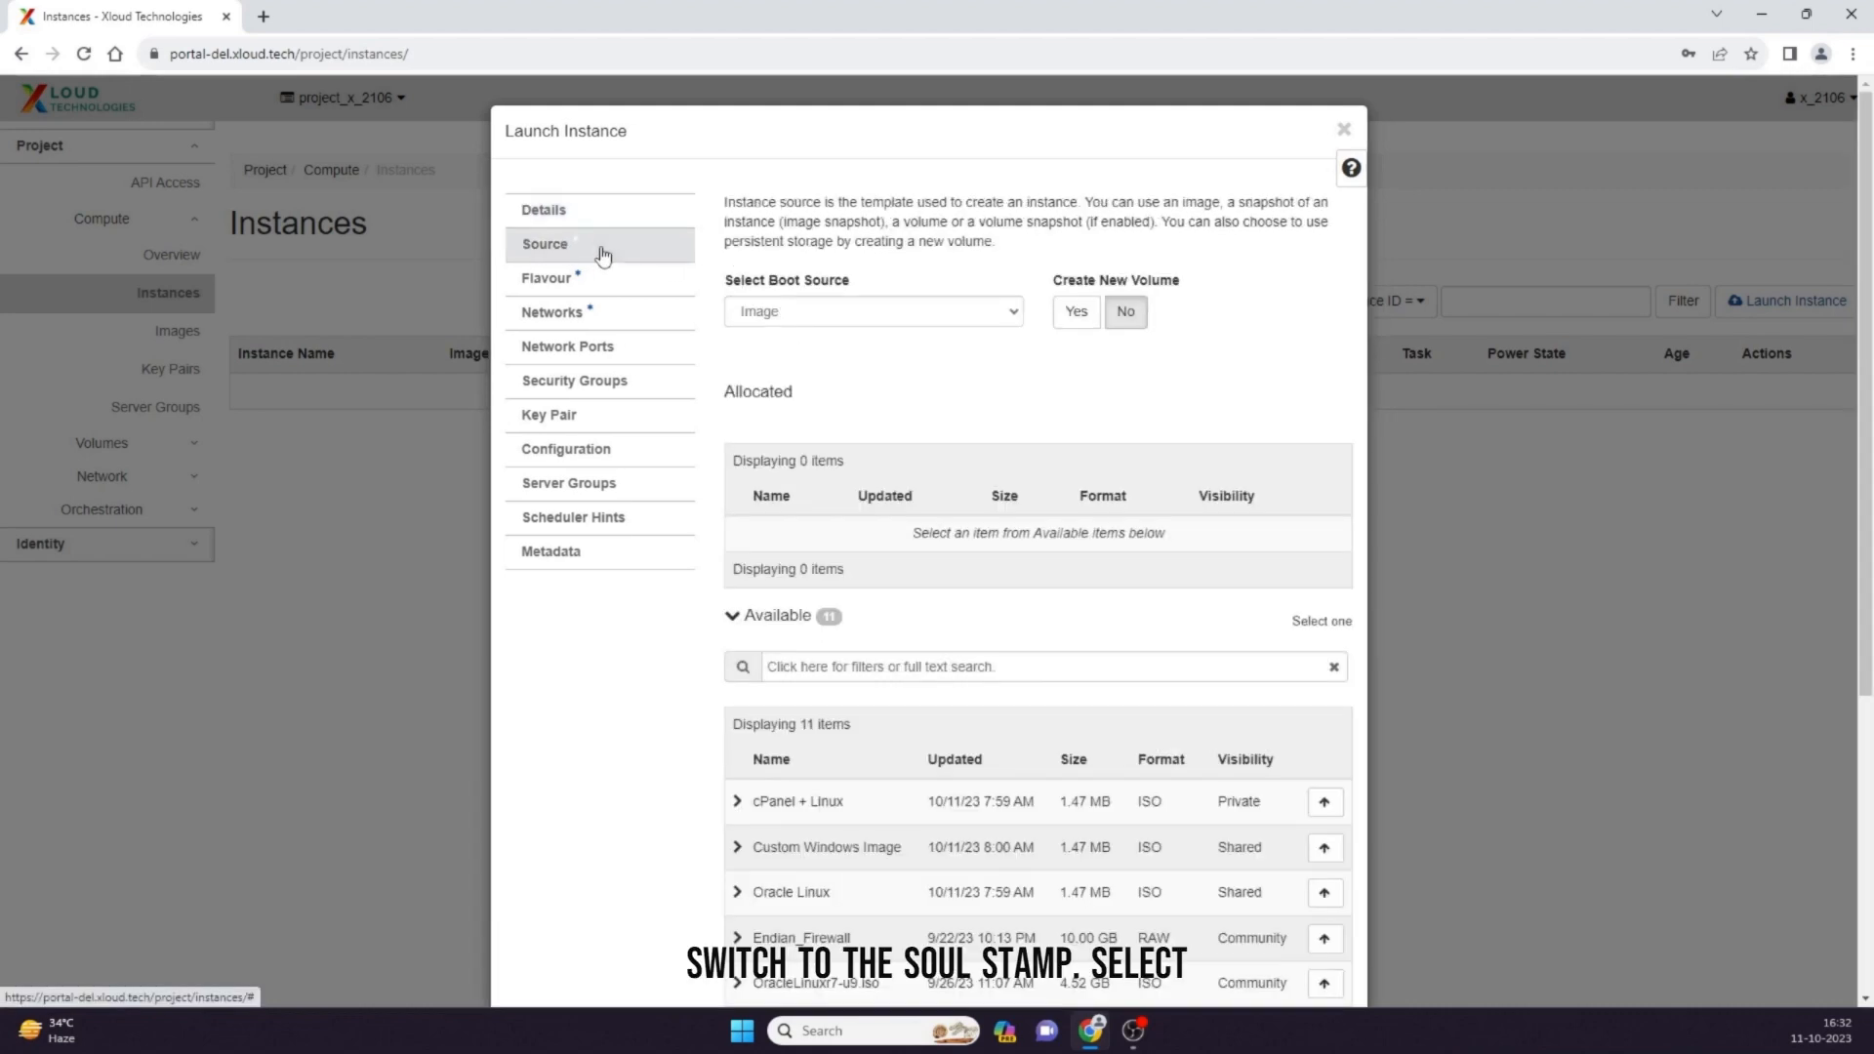
left_click(896, 316)
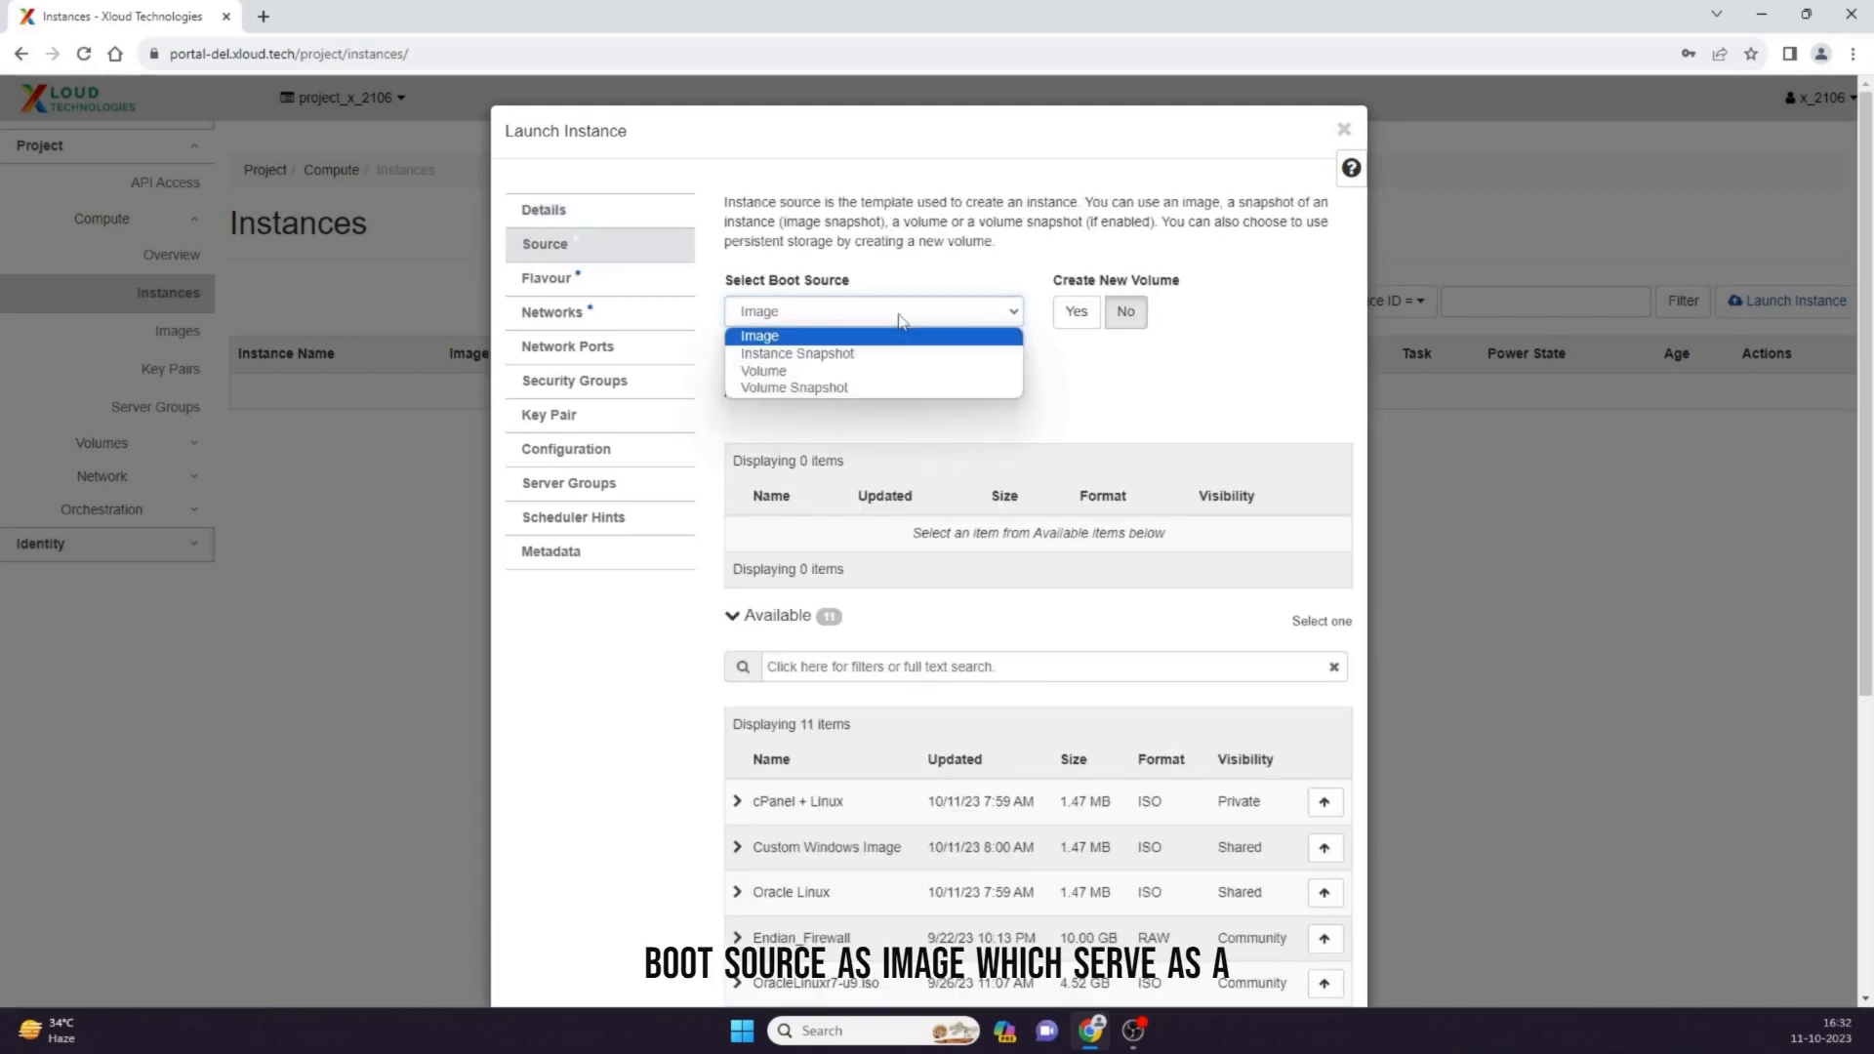
left_click(837, 335)
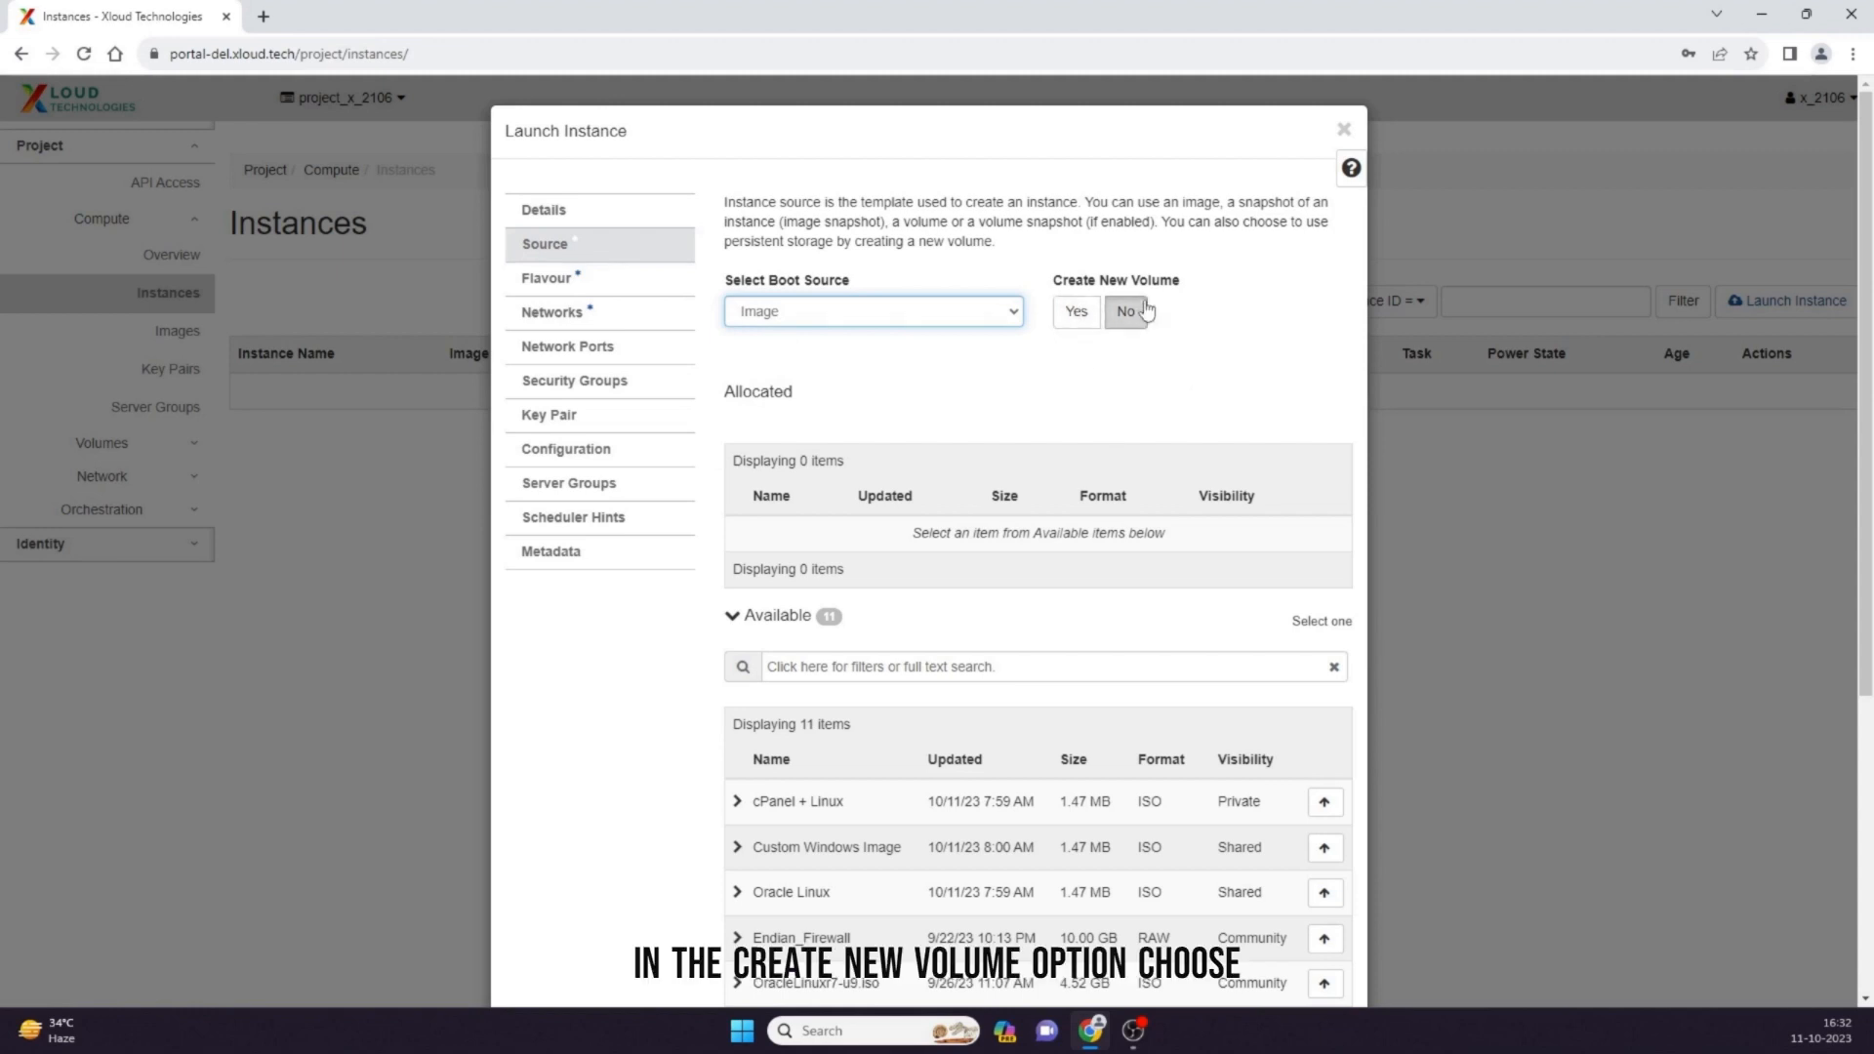
left_click(1078, 314)
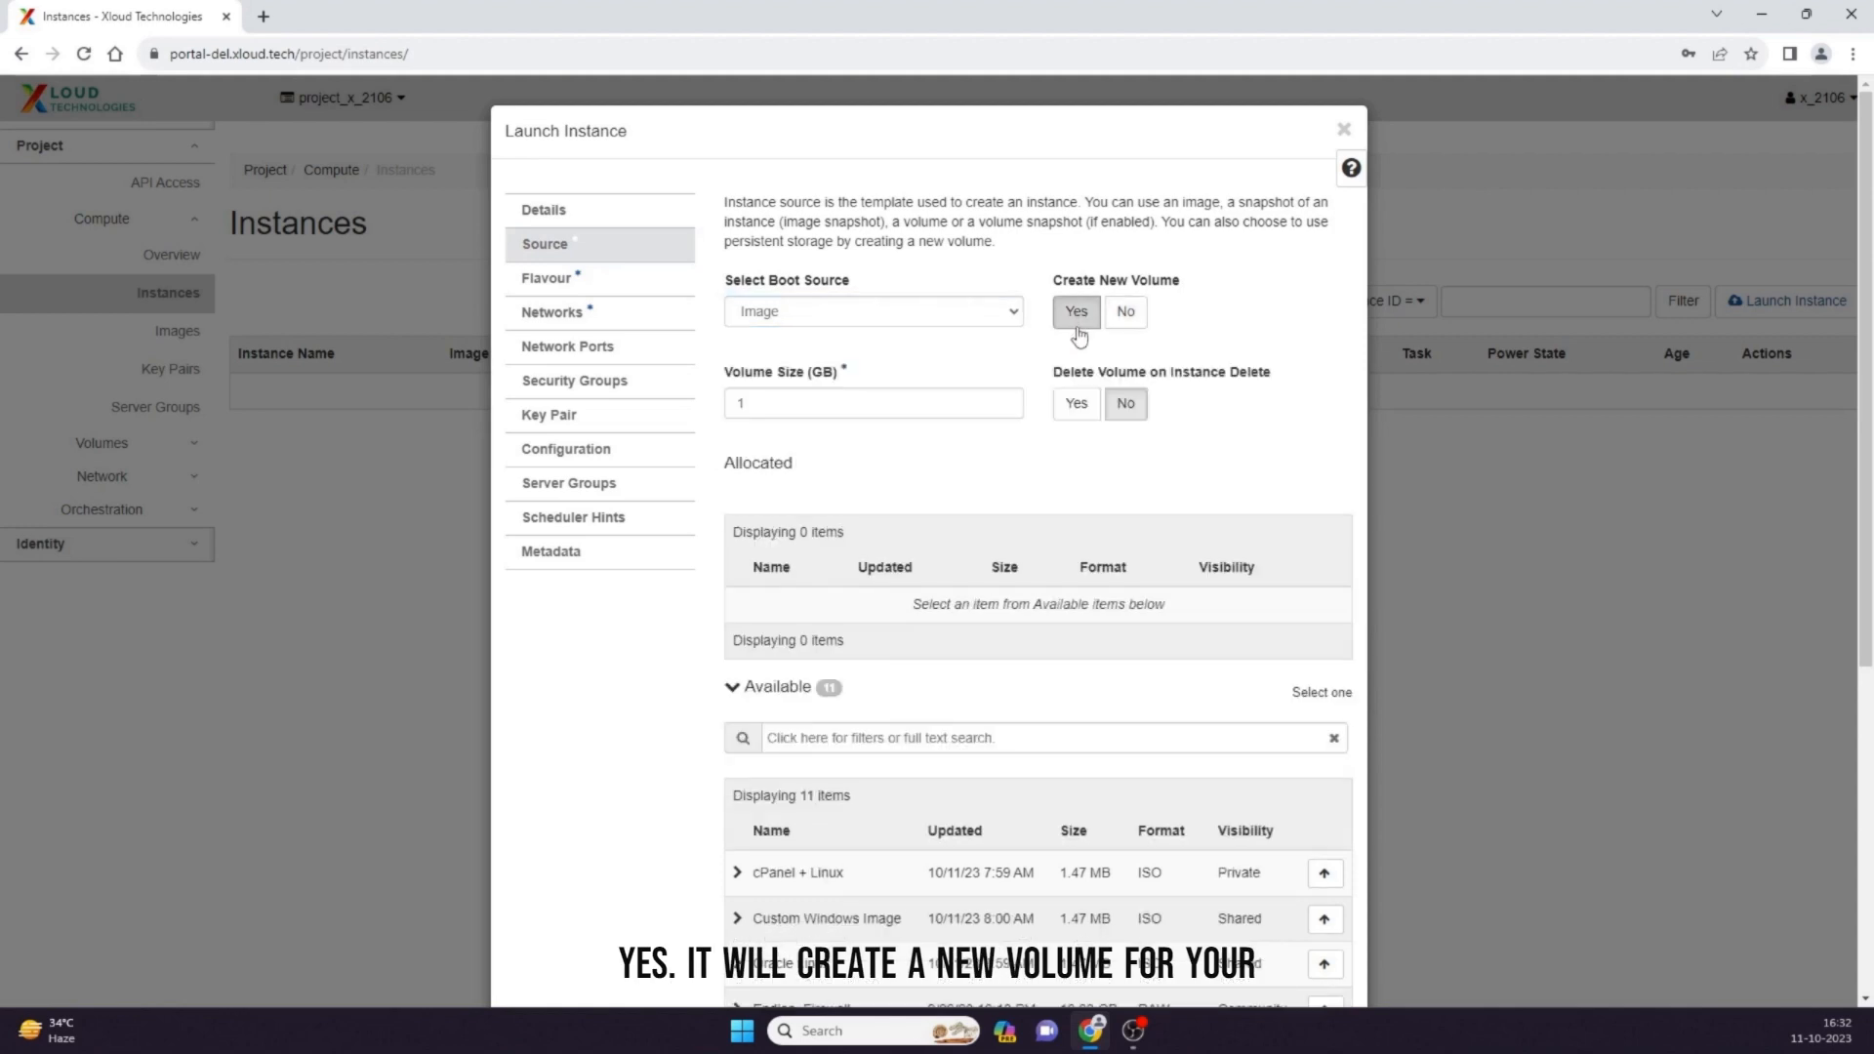
left_click(770, 404)
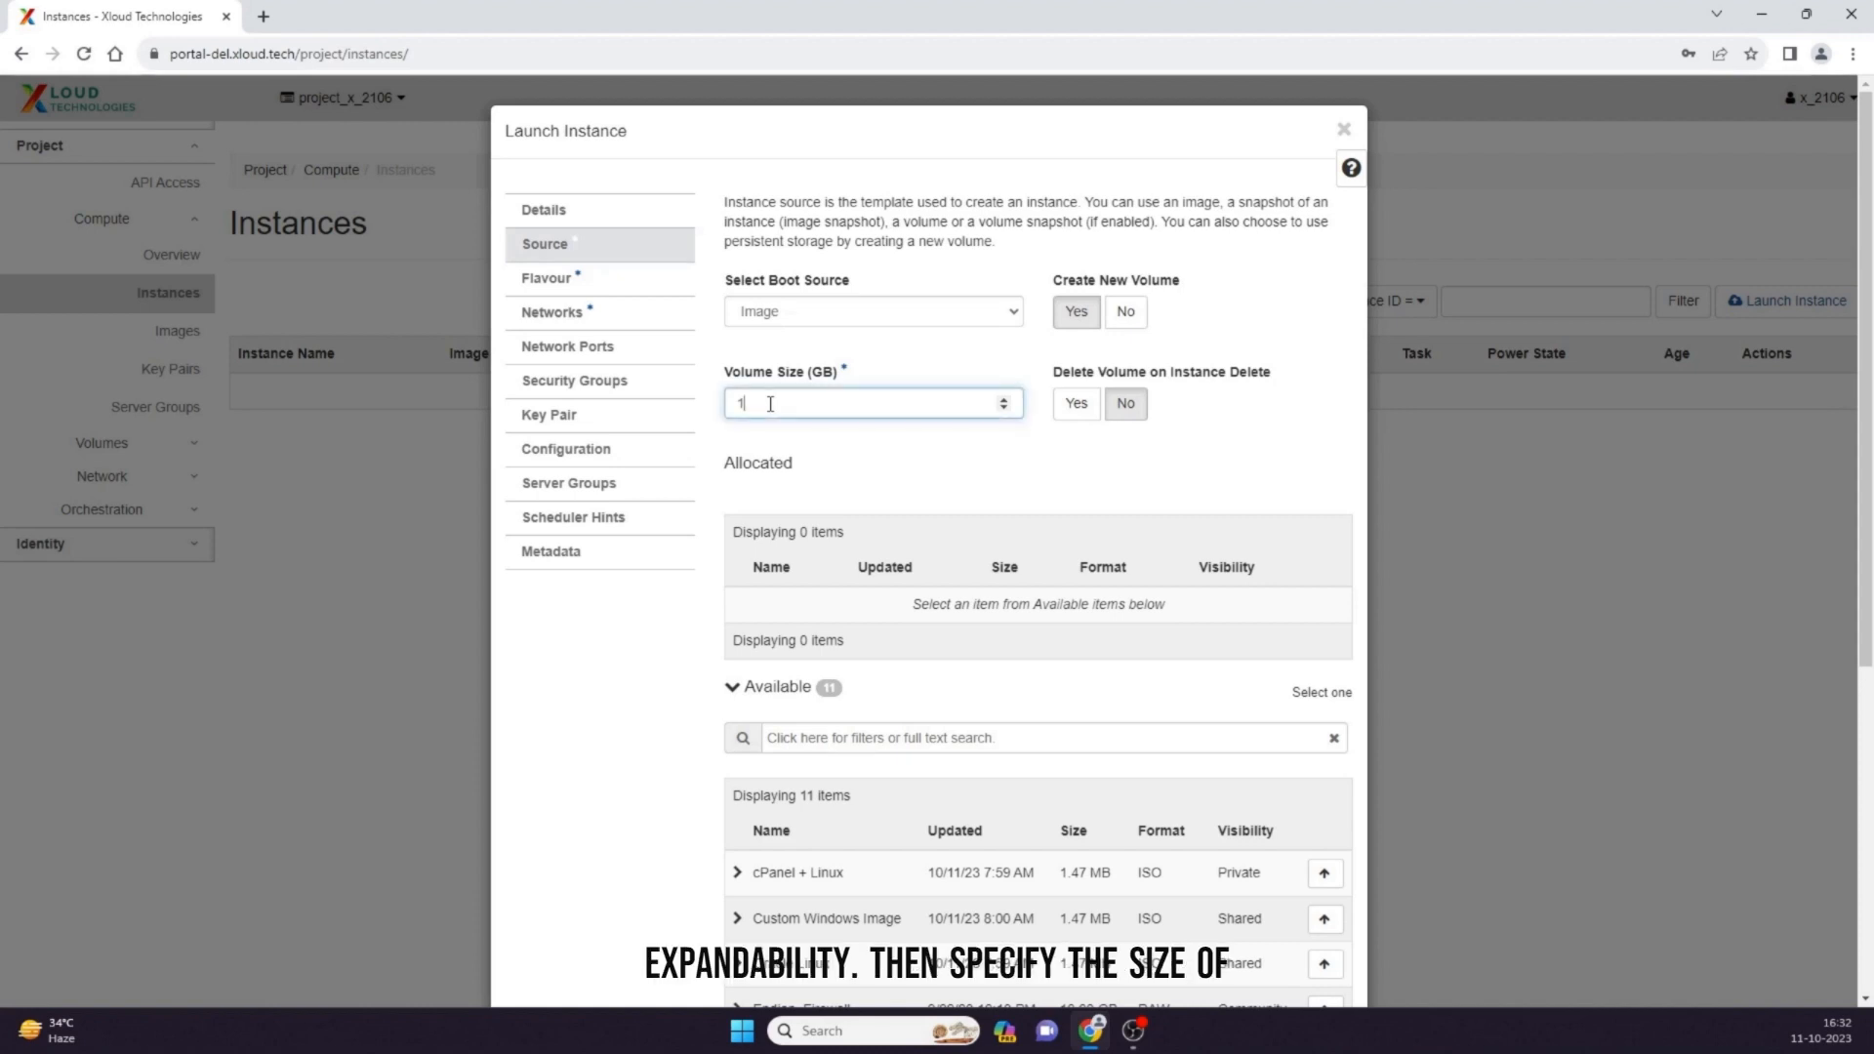
key("BackSpace")
type("30")
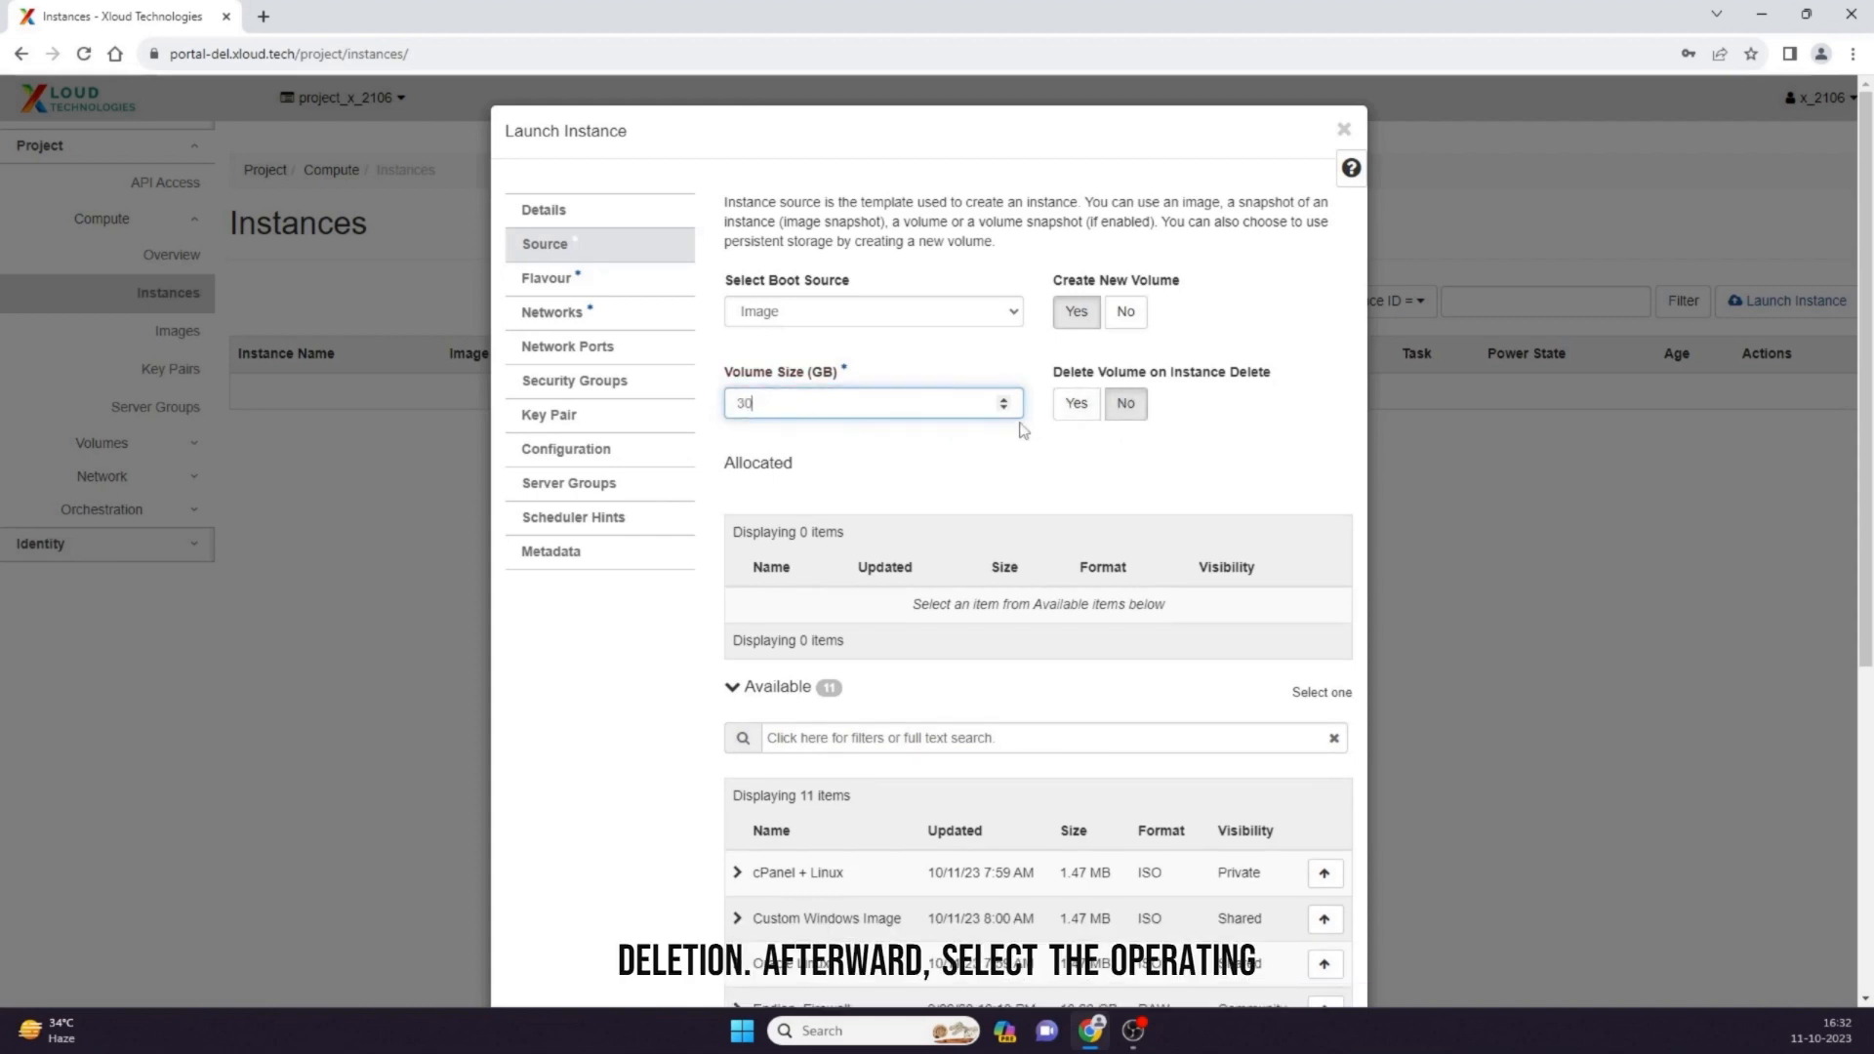
Allocate the WinSrv2022STD image as the instance's source
scroll(1023, 430, "down", 1)
scroll(1023, 430, "down", 4)
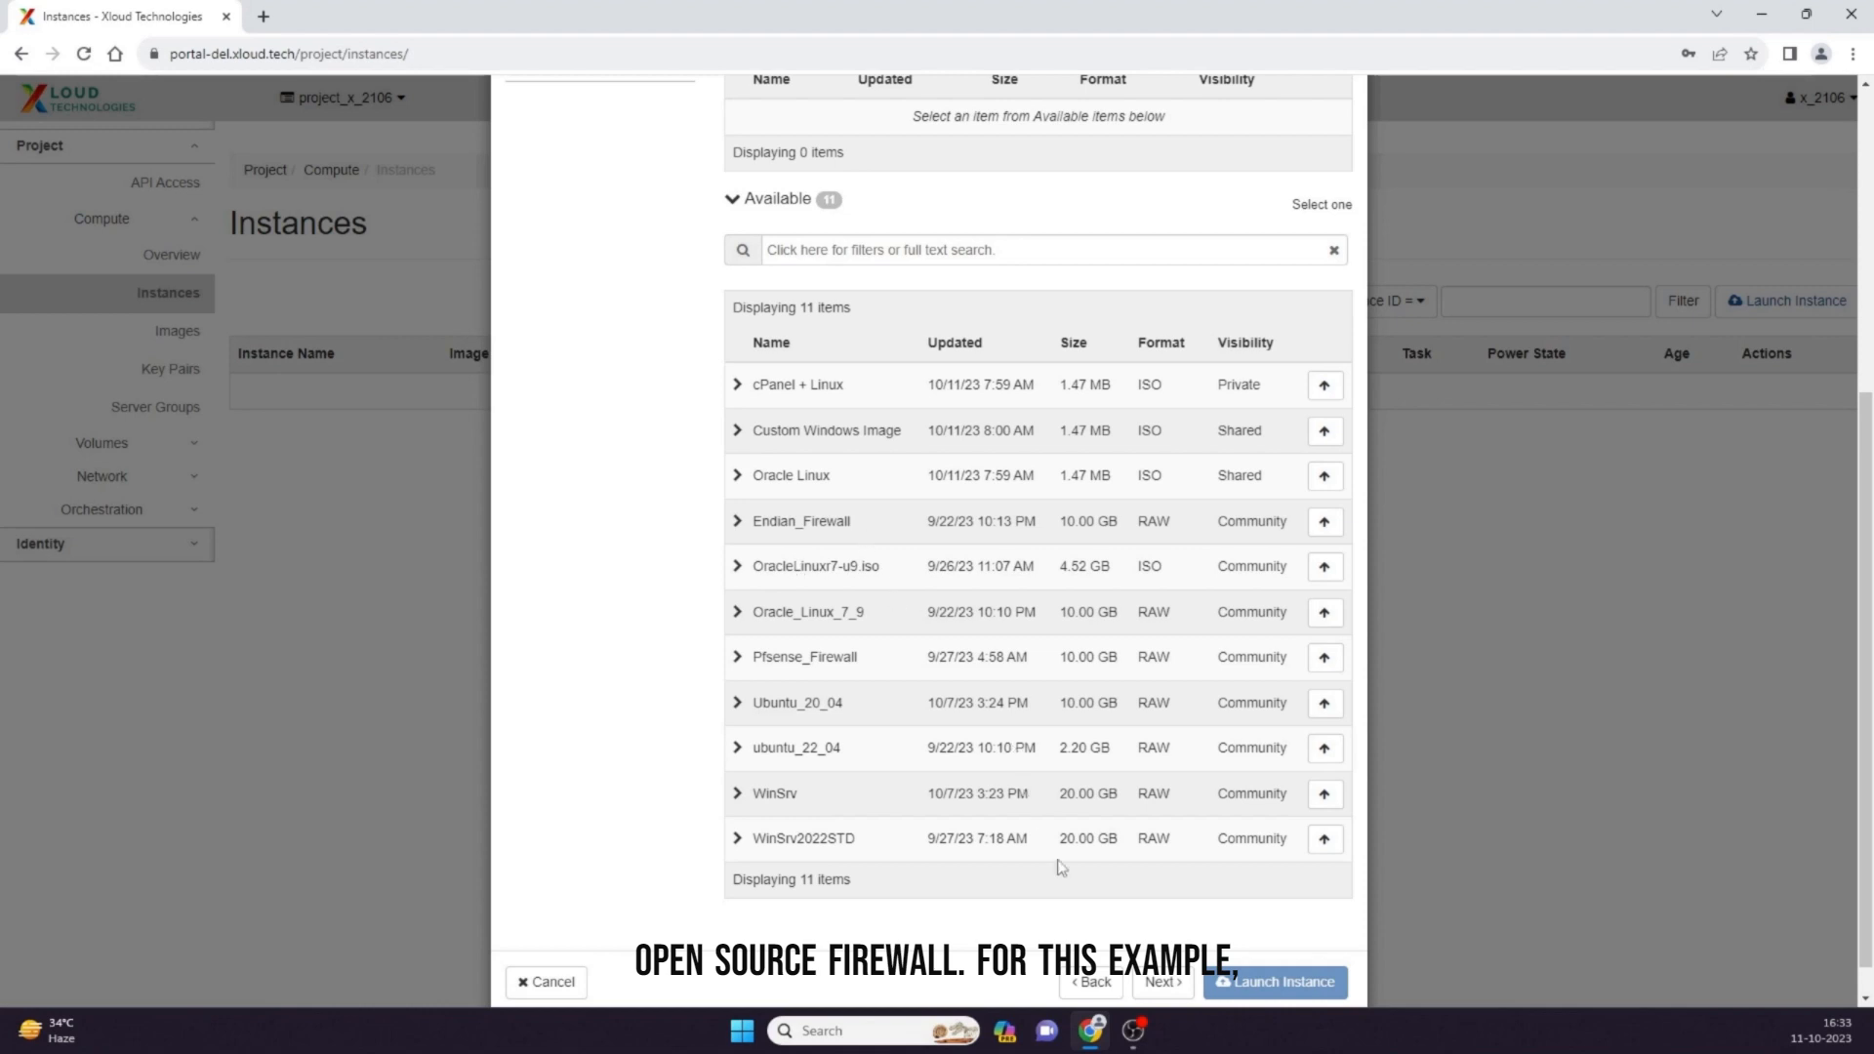
left_click(1325, 840)
scroll(1116, 700, "up", 4)
scroll(1116, 700, "up", 1)
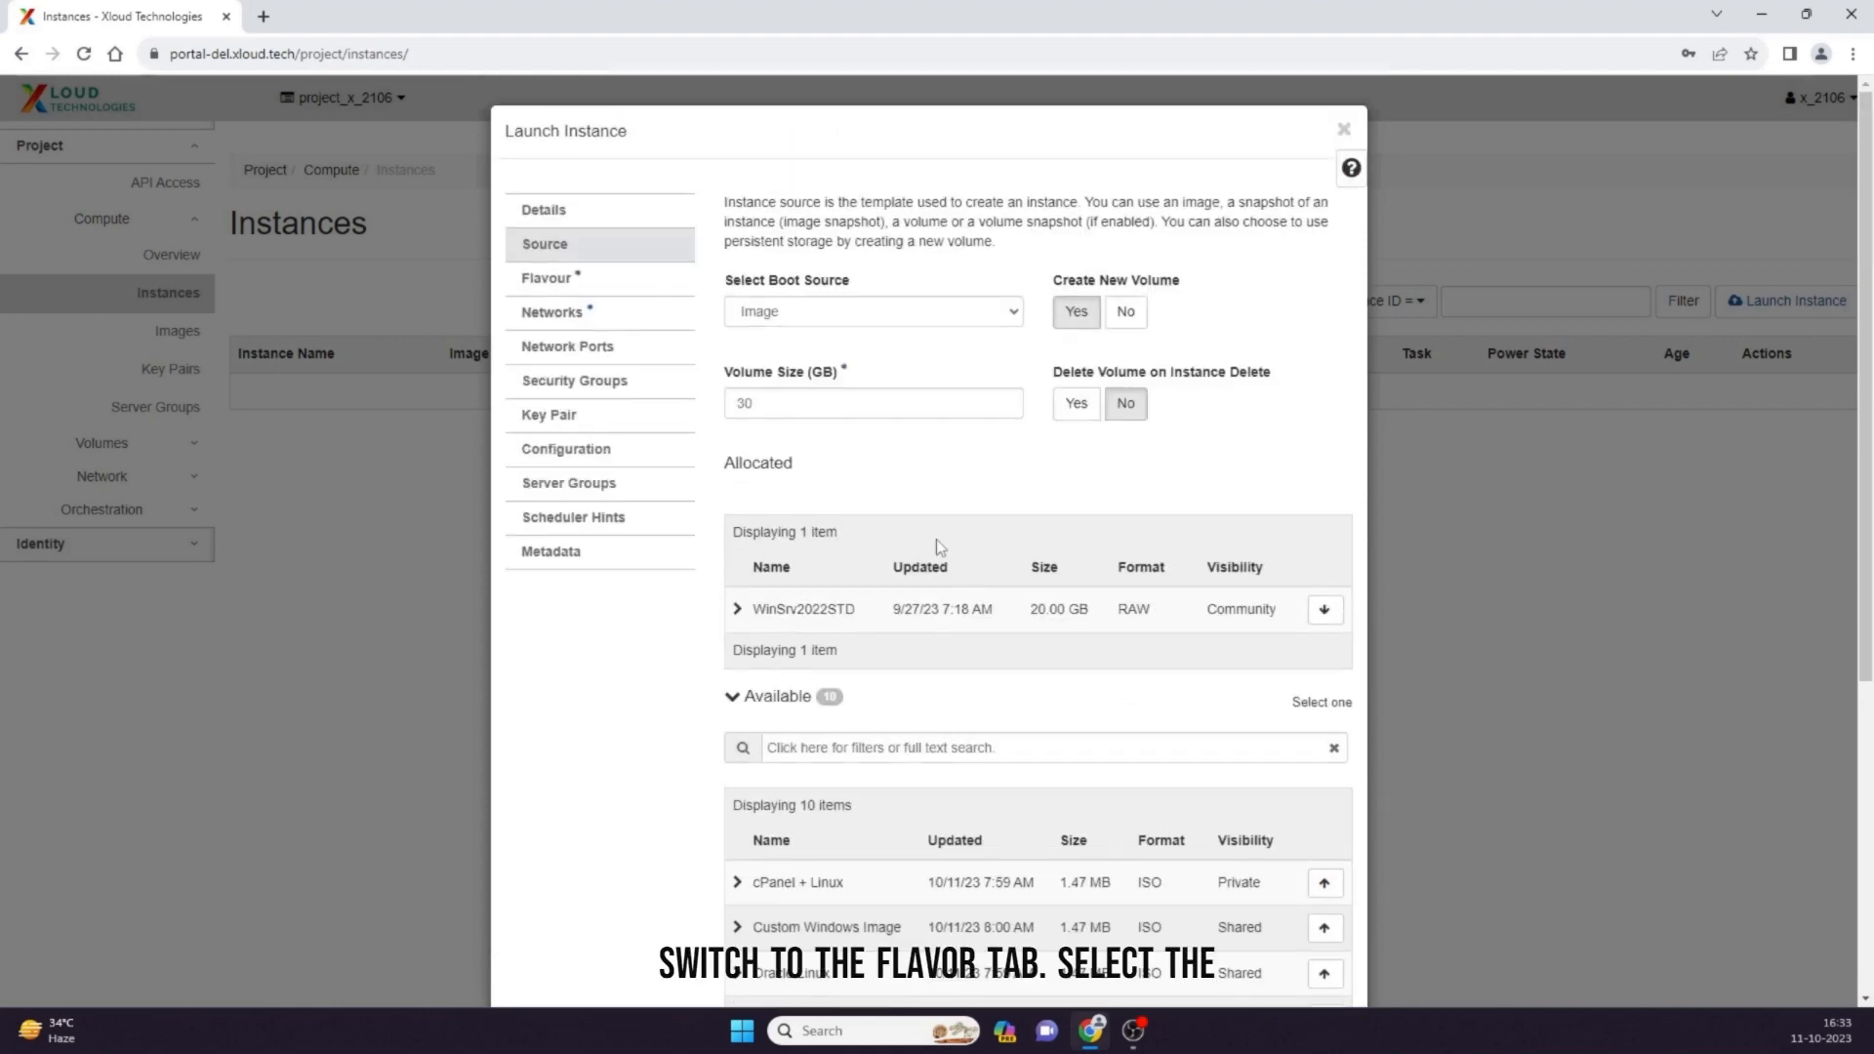
Allocate the a-gp1-2-4 flavour to the instance and check its vCPU and RAM values
left_click(599, 291)
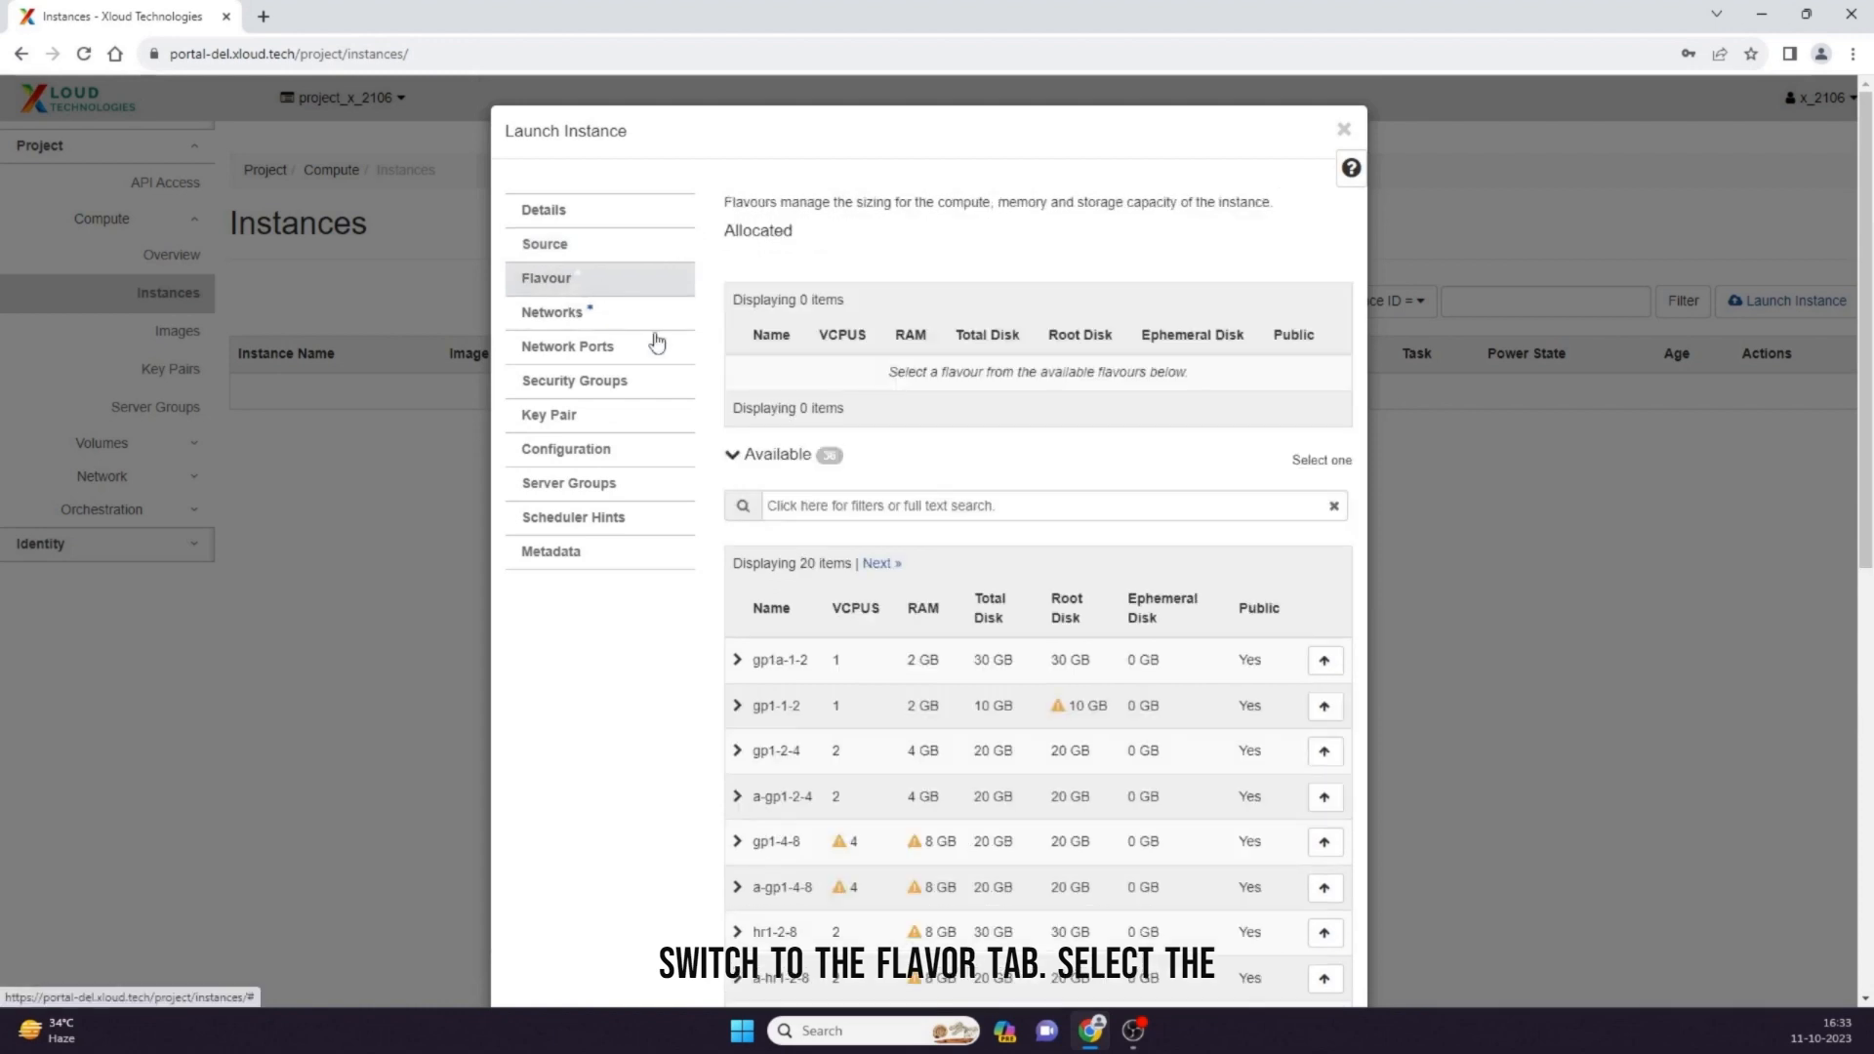
scroll(903, 649, "down", 1)
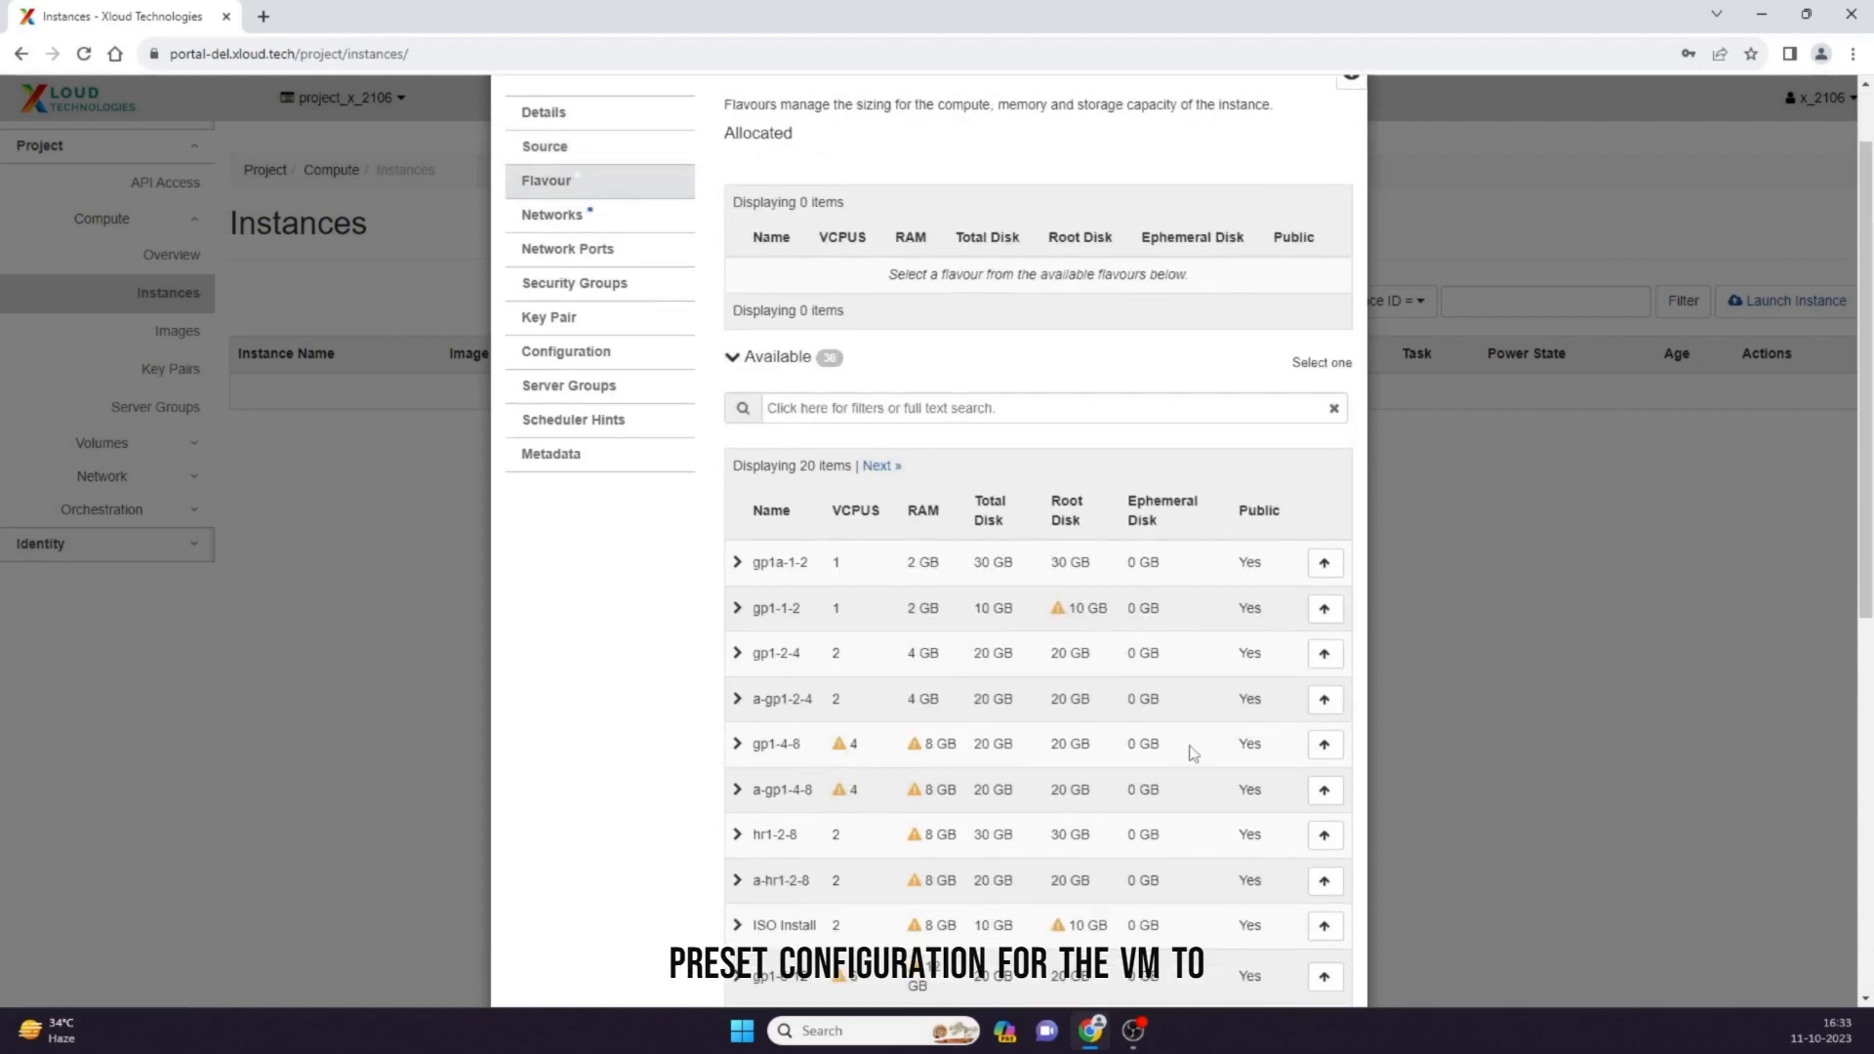
left_click(1325, 699)
scroll(915, 479, "up", 1)
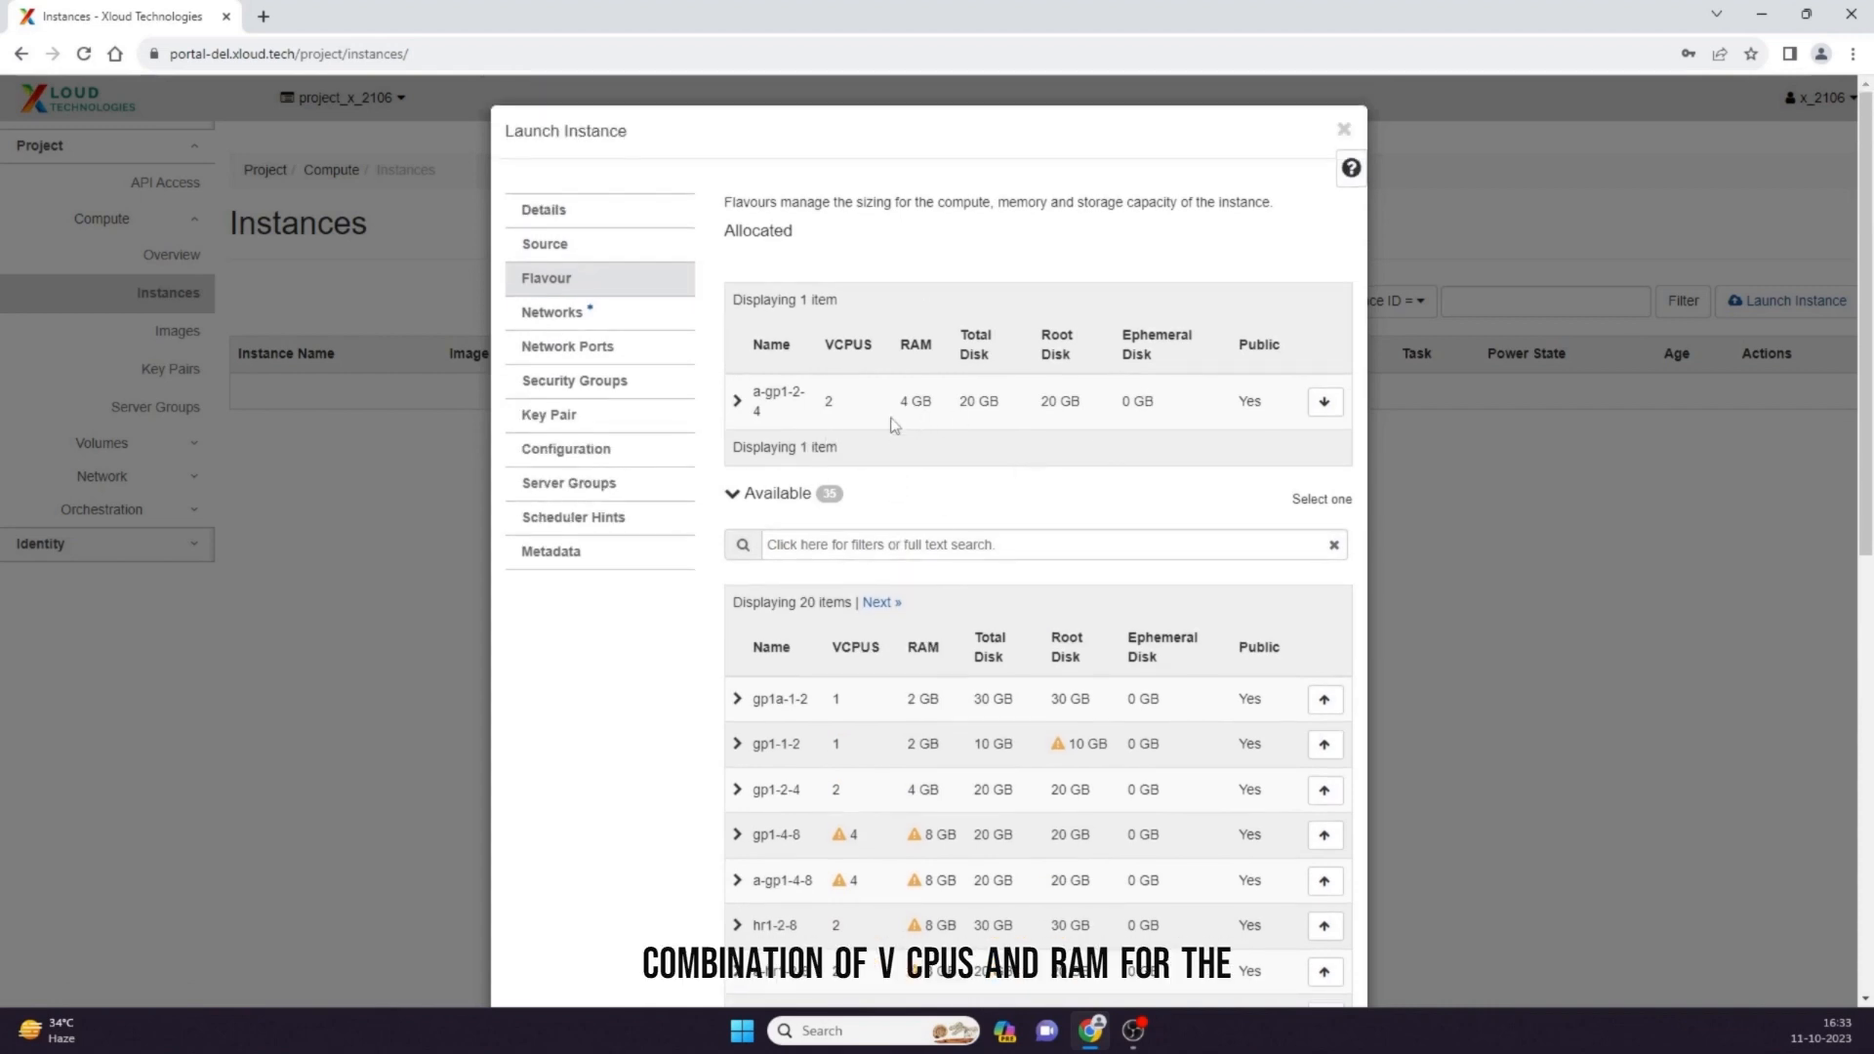
double_click(828, 404)
left_click_drag(899, 404, 921, 421)
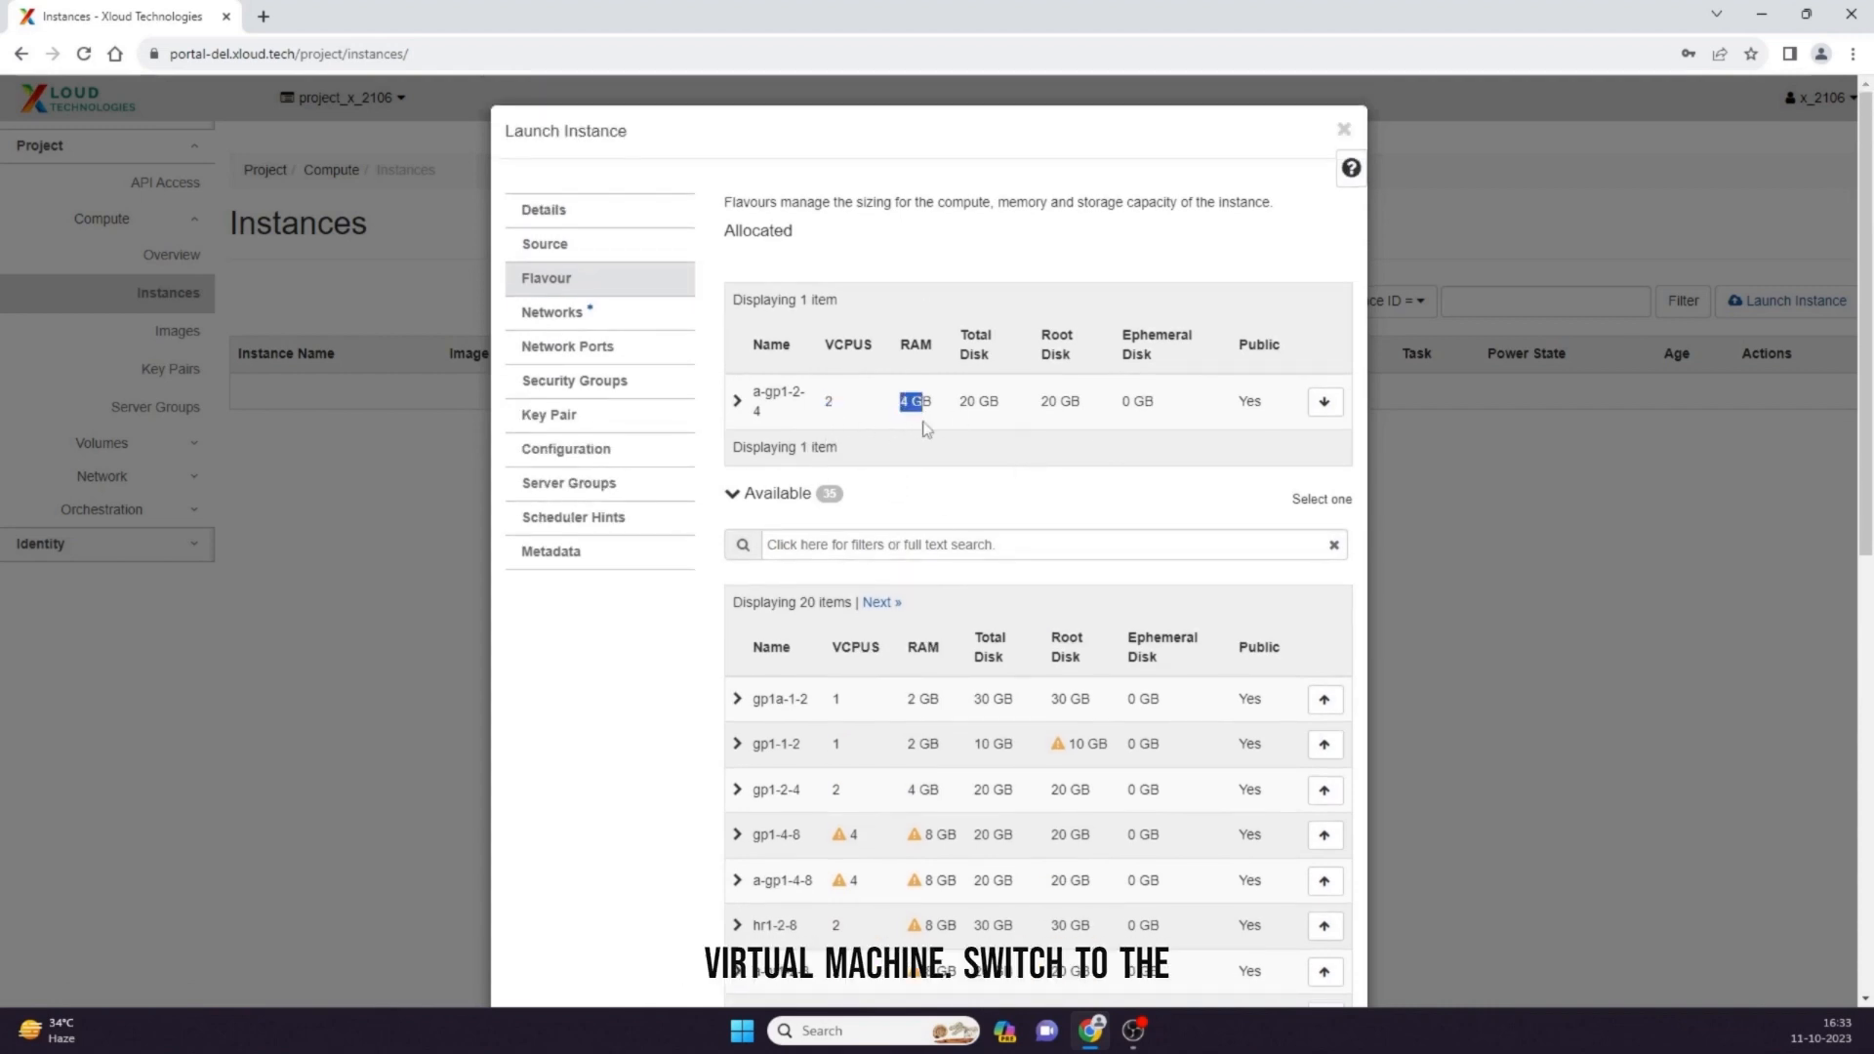
left_click(927, 425)
Check the instance's allocated network and examine the egress and ingress rules of the default security group
left_click(648, 314)
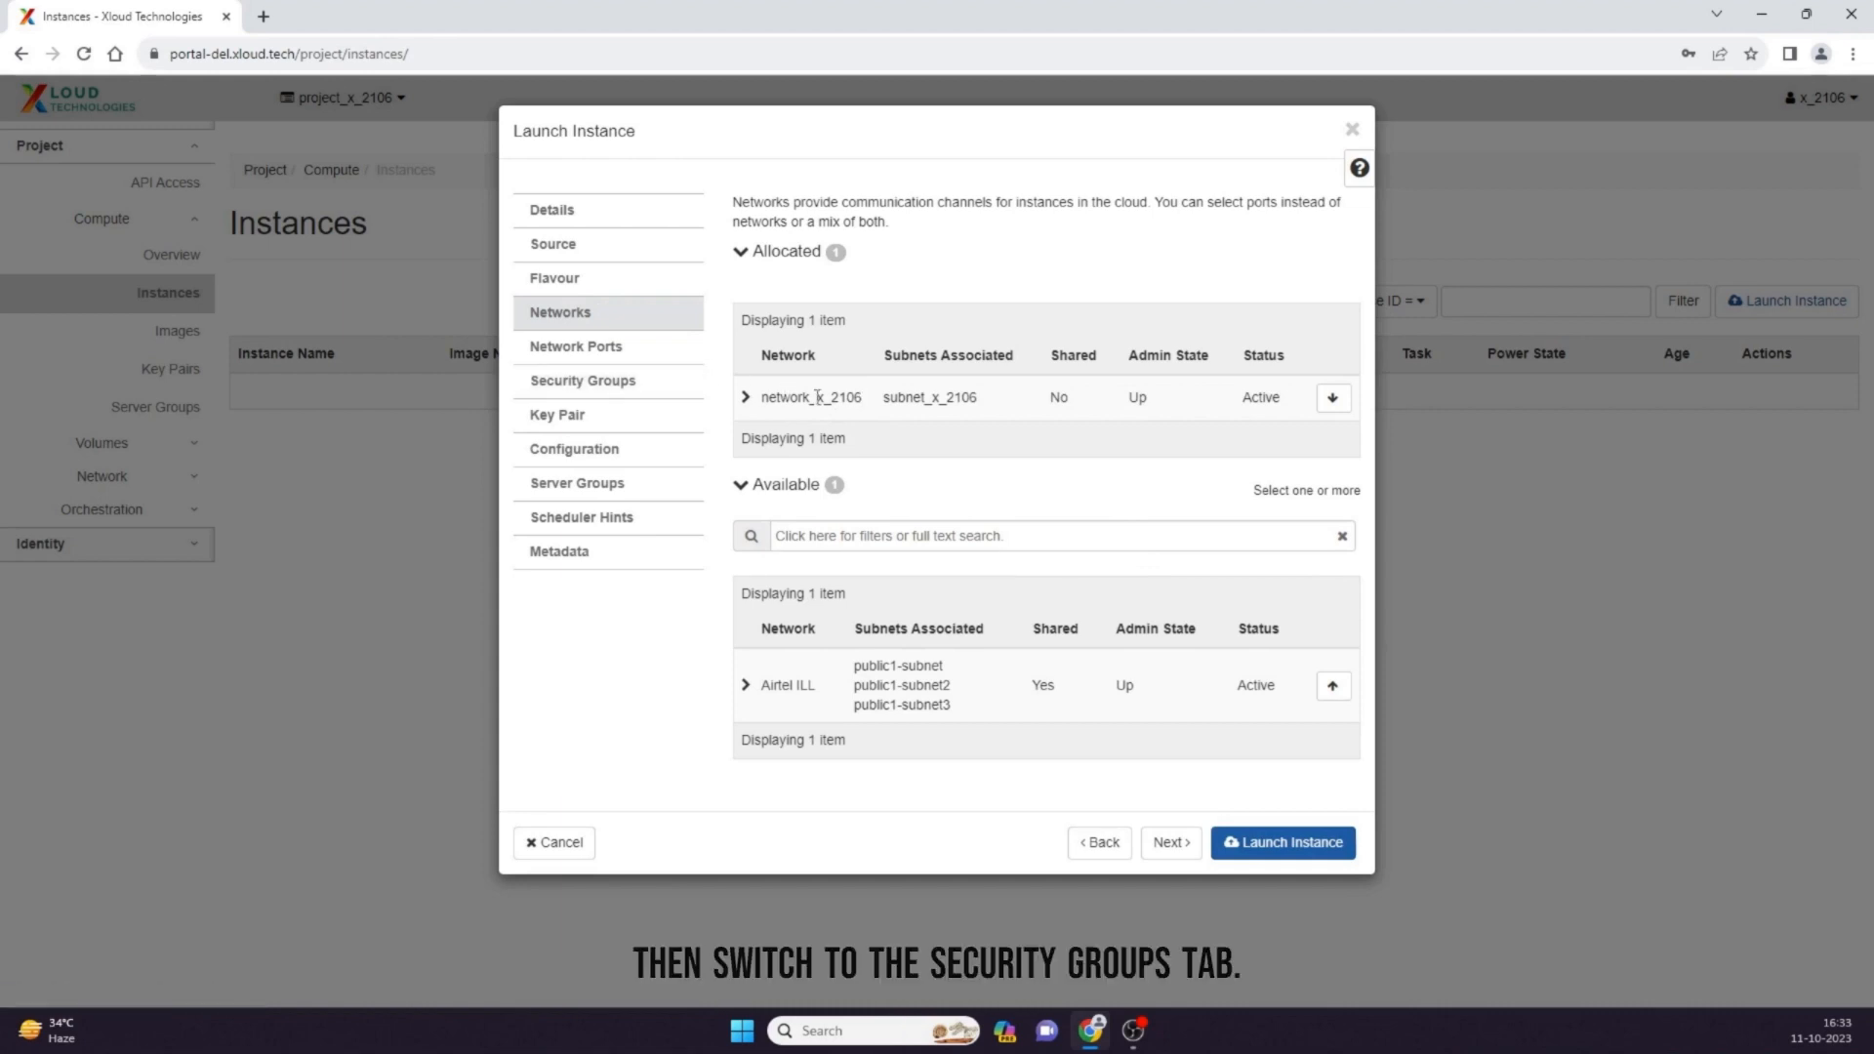
left_click(617, 384)
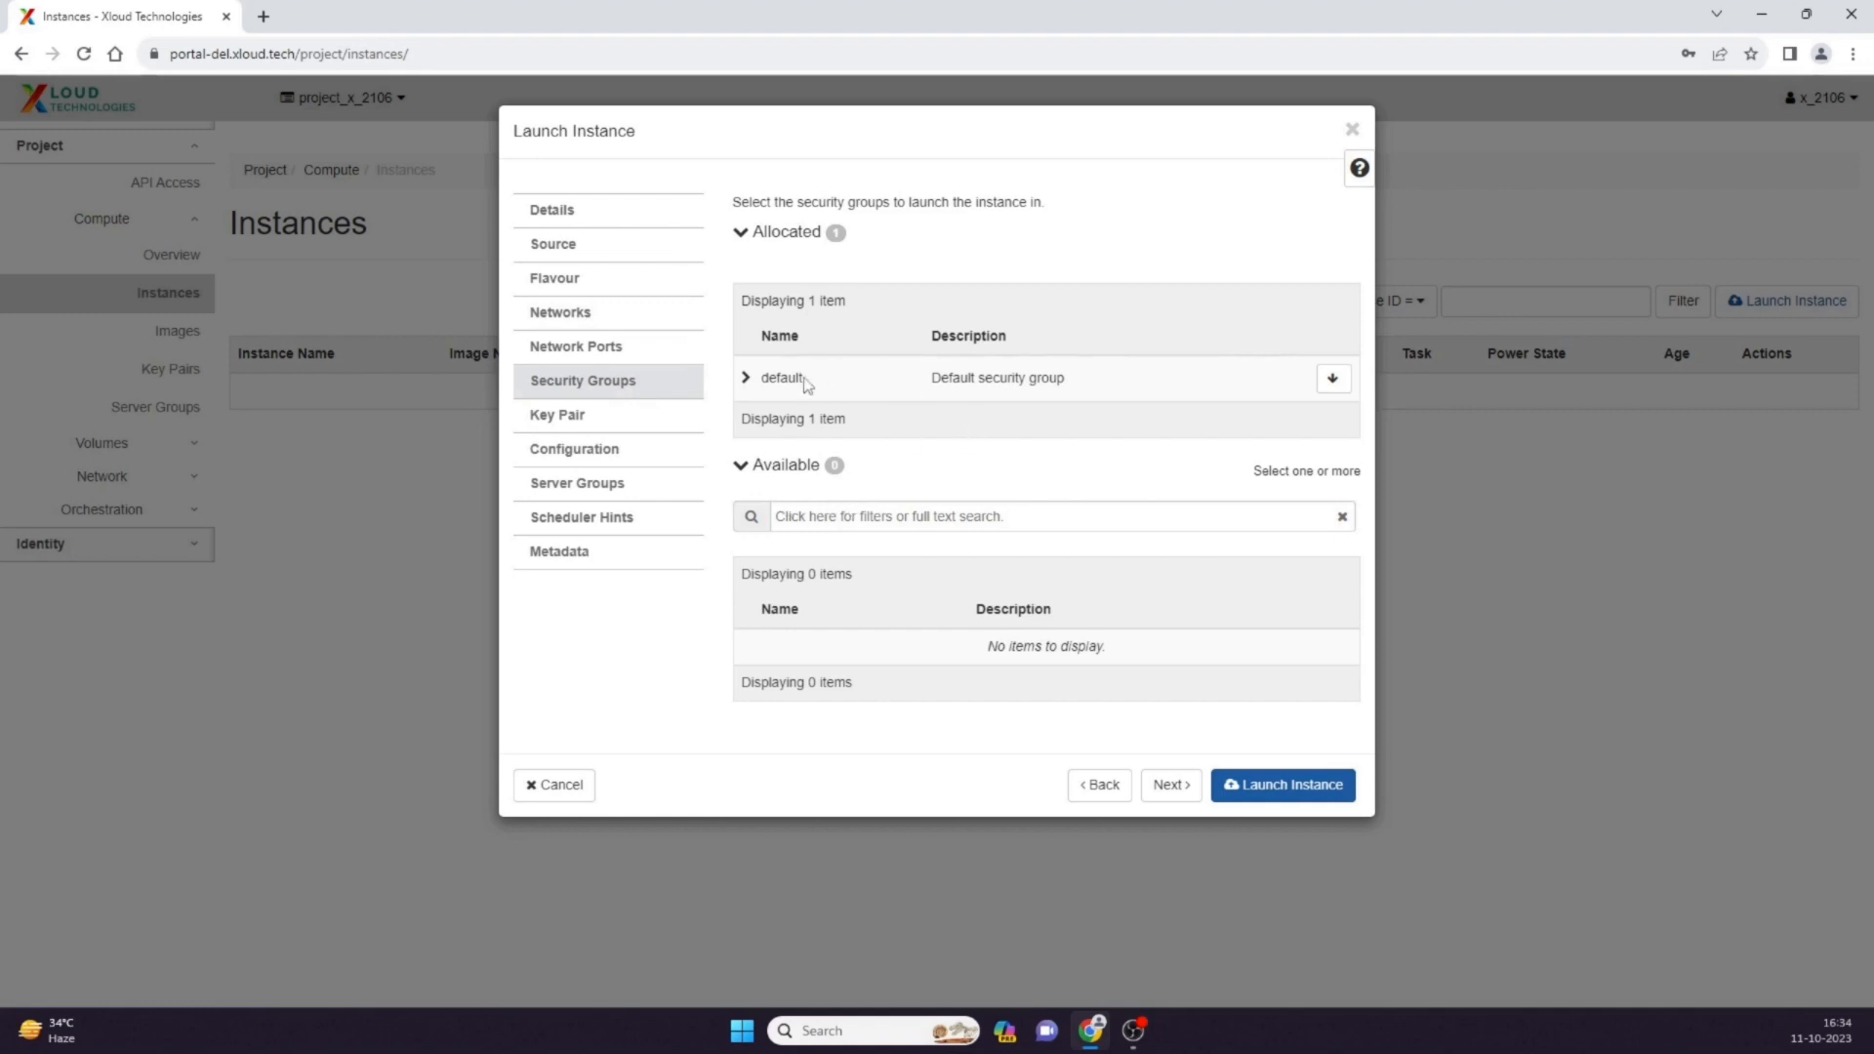
left_click_drag(803, 382, 764, 378)
left_click(827, 385)
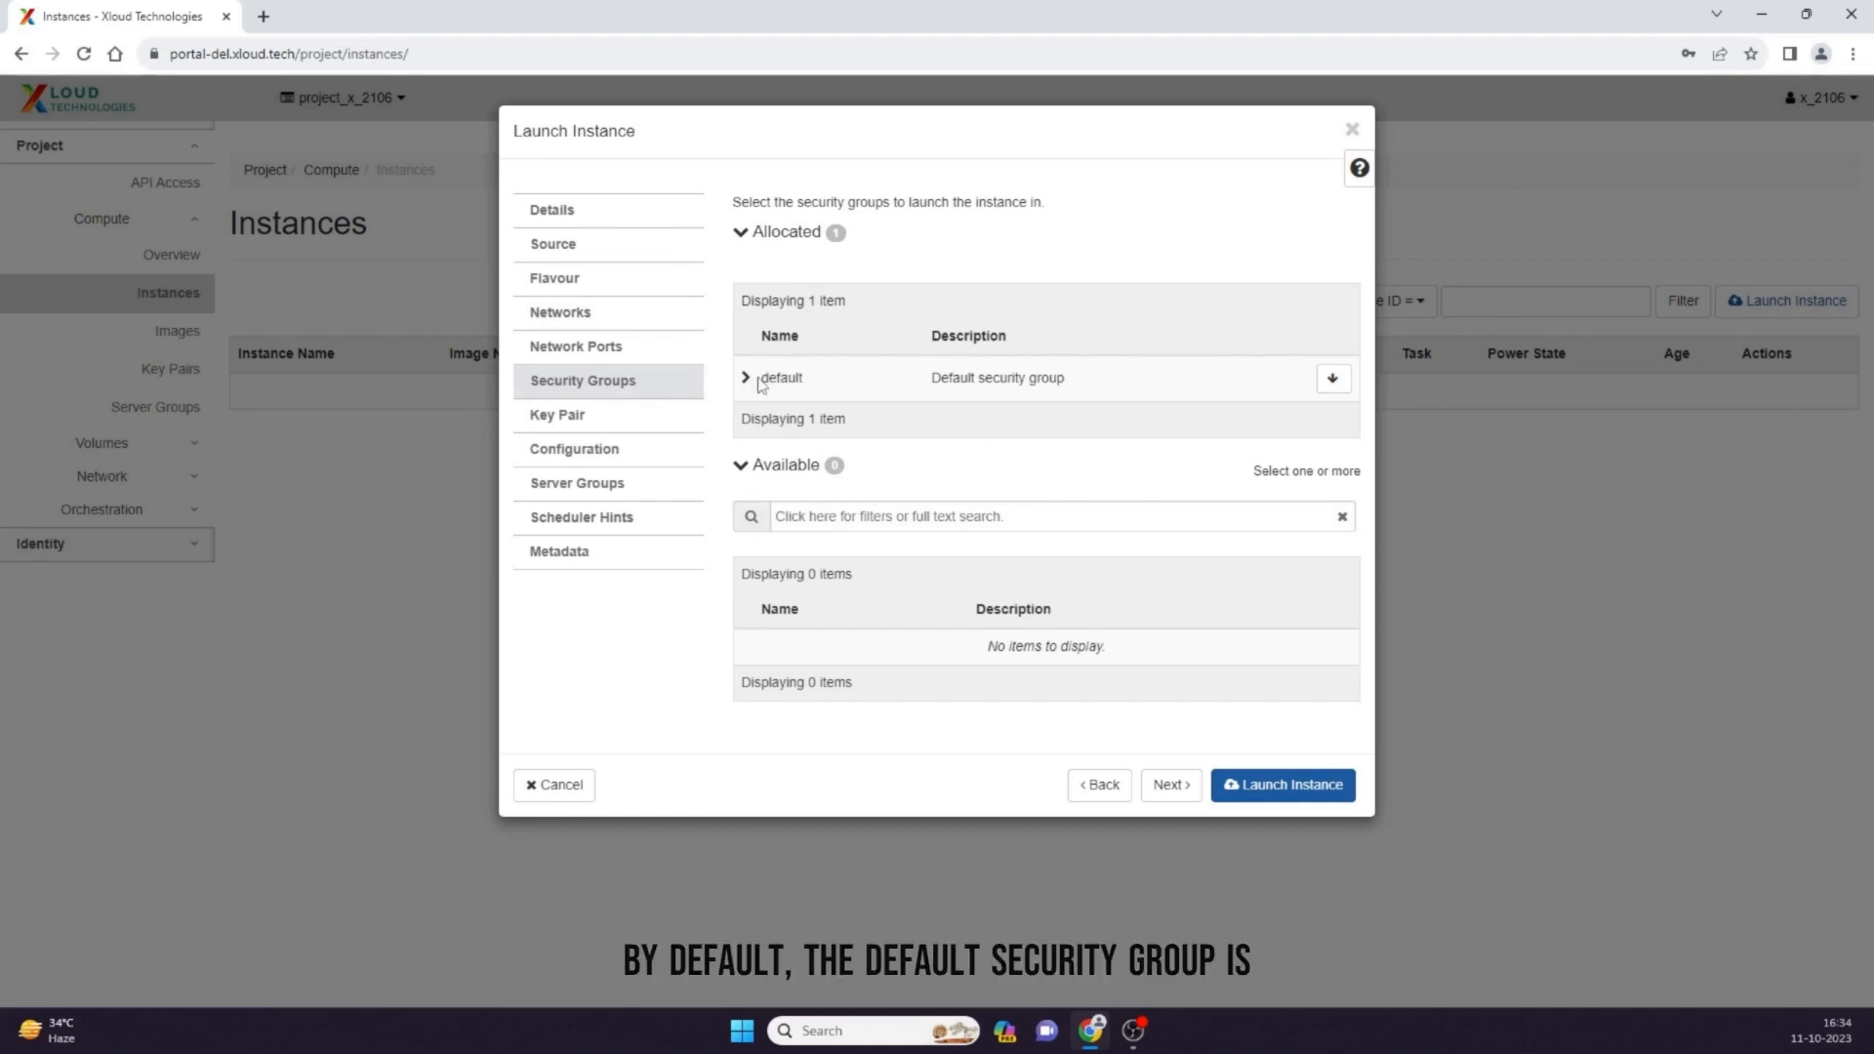
left_click(746, 377)
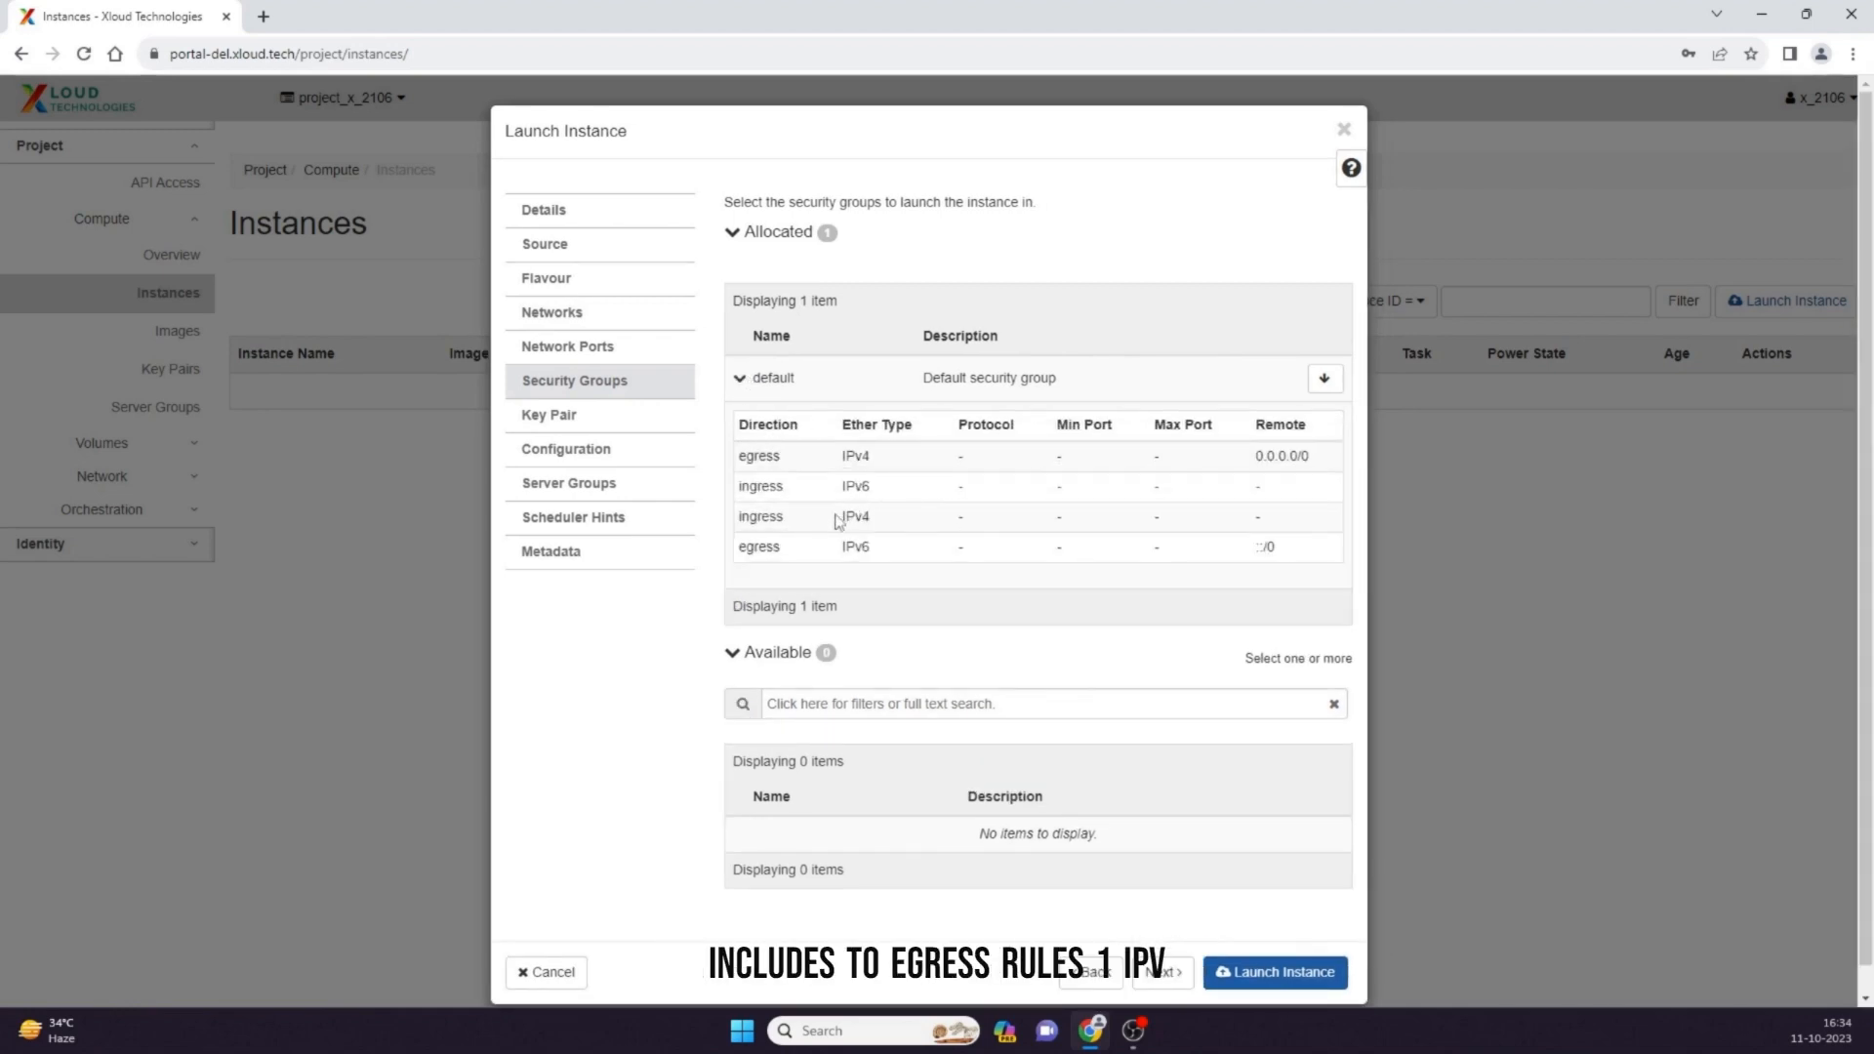
left_click_drag(781, 456, 767, 456)
double_click(767, 456)
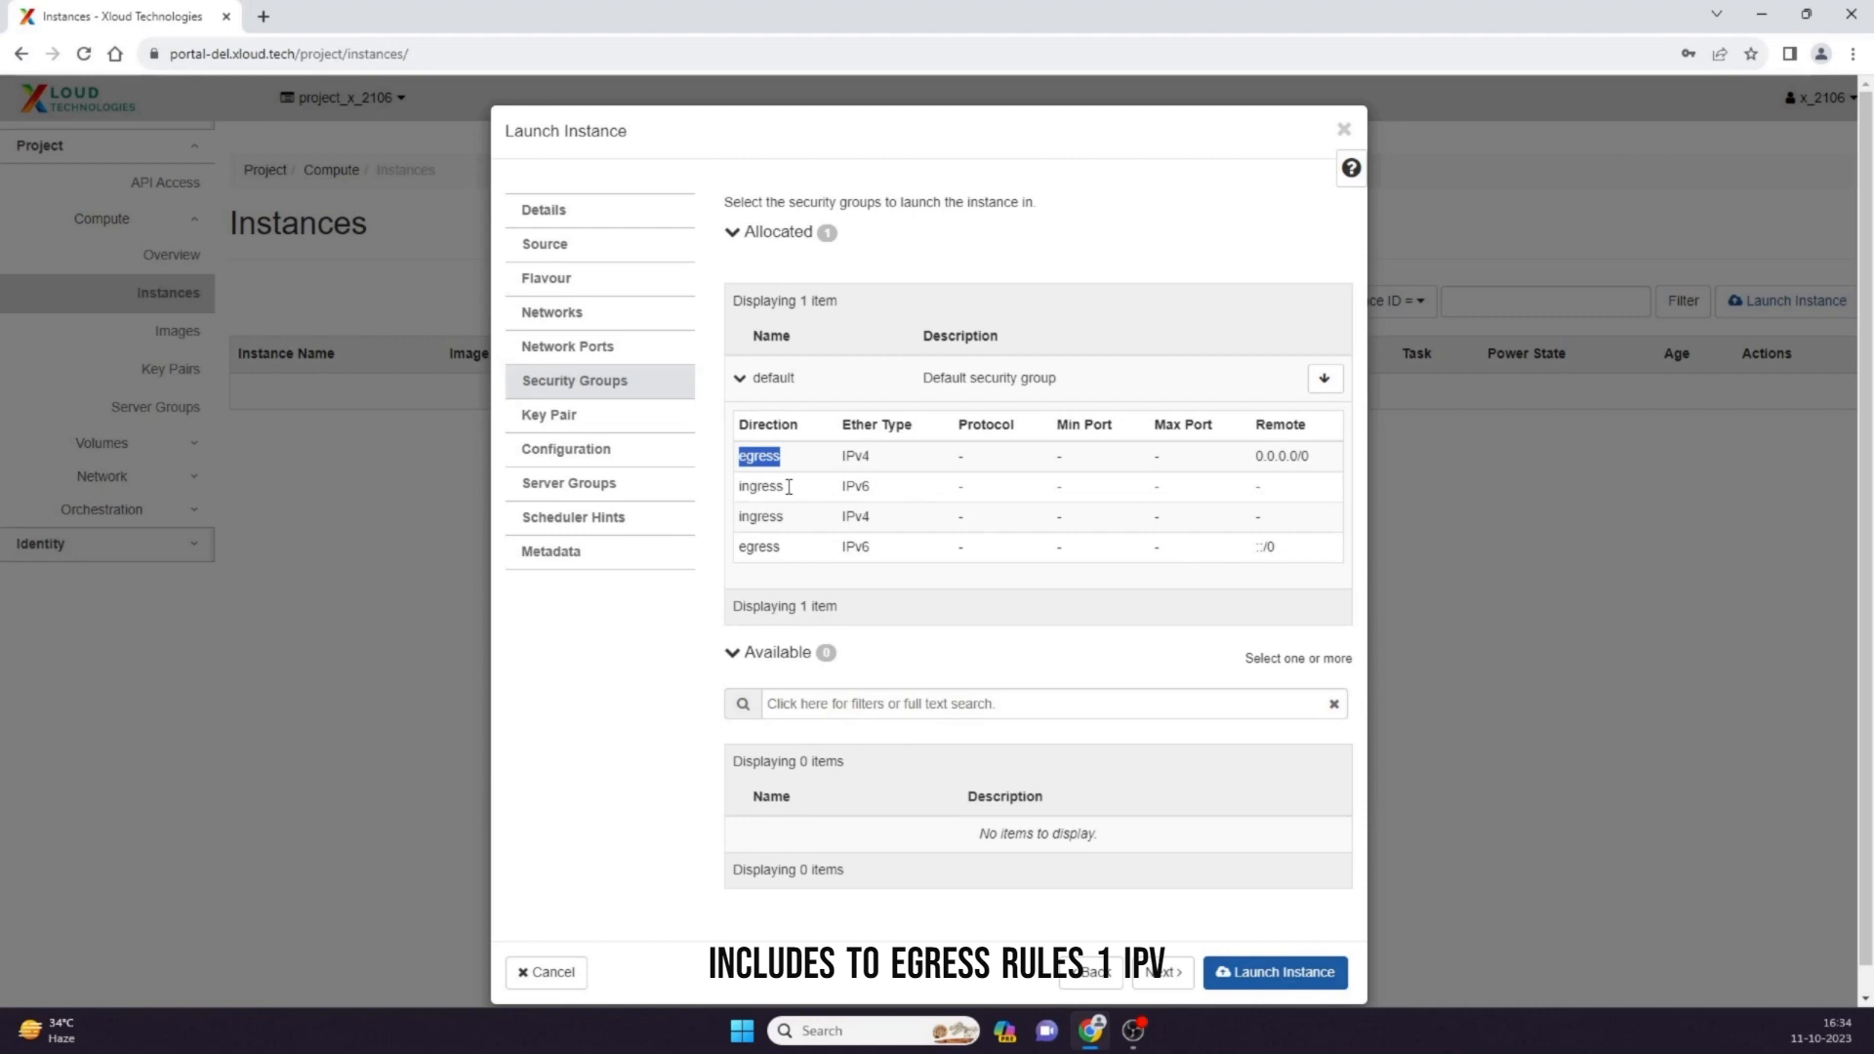
double_click(766, 547)
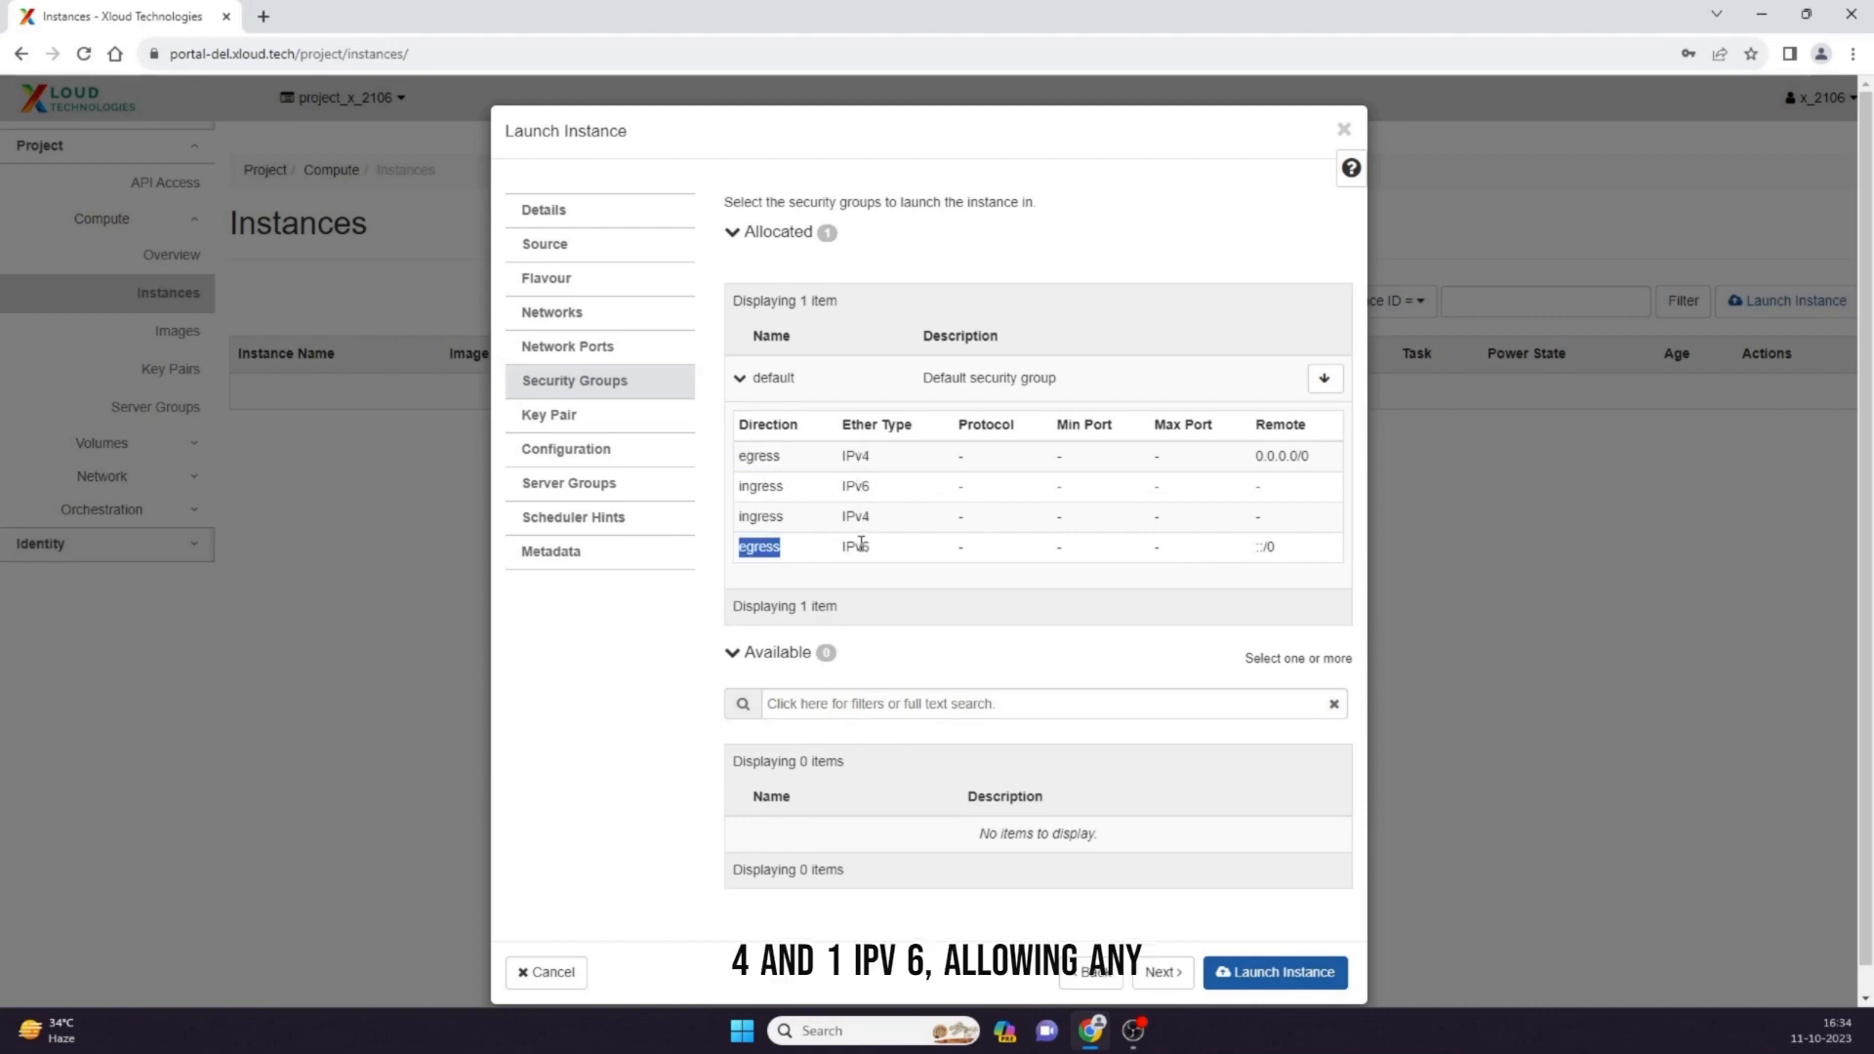
left_click(934, 544)
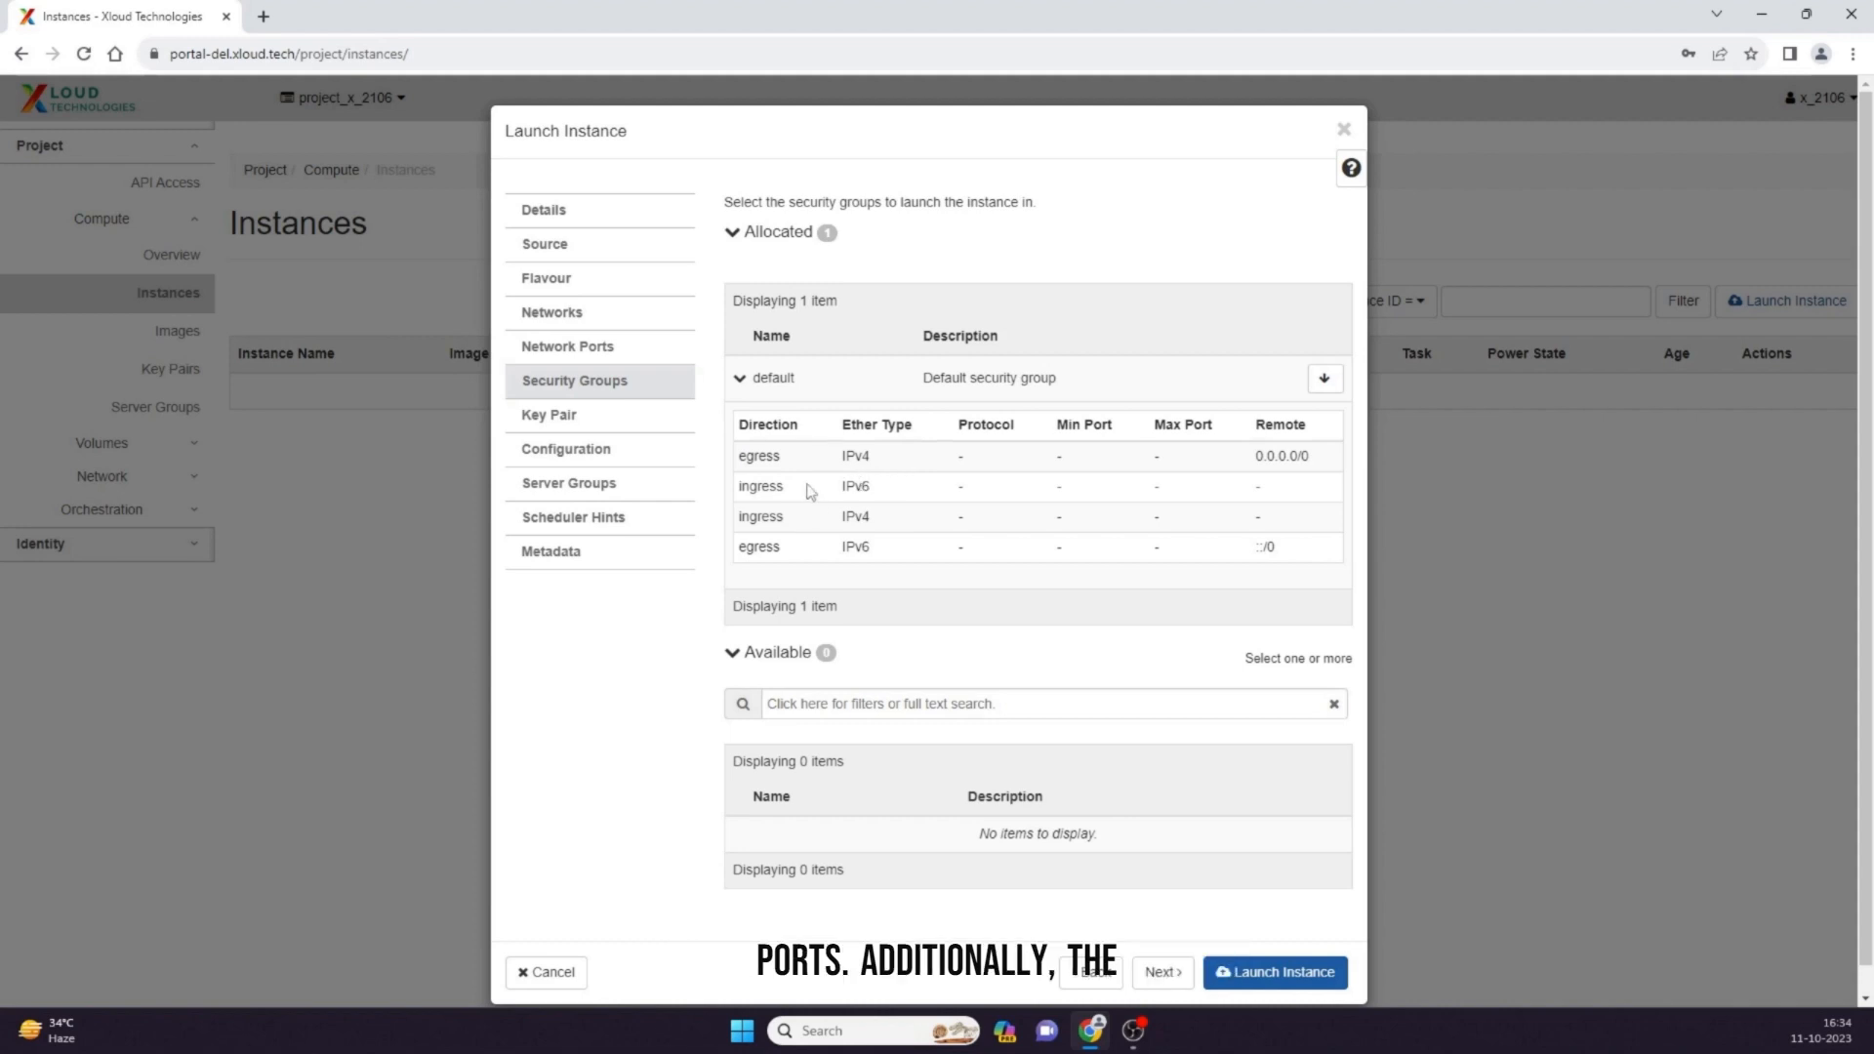
double_click(771, 485)
double_click(772, 515)
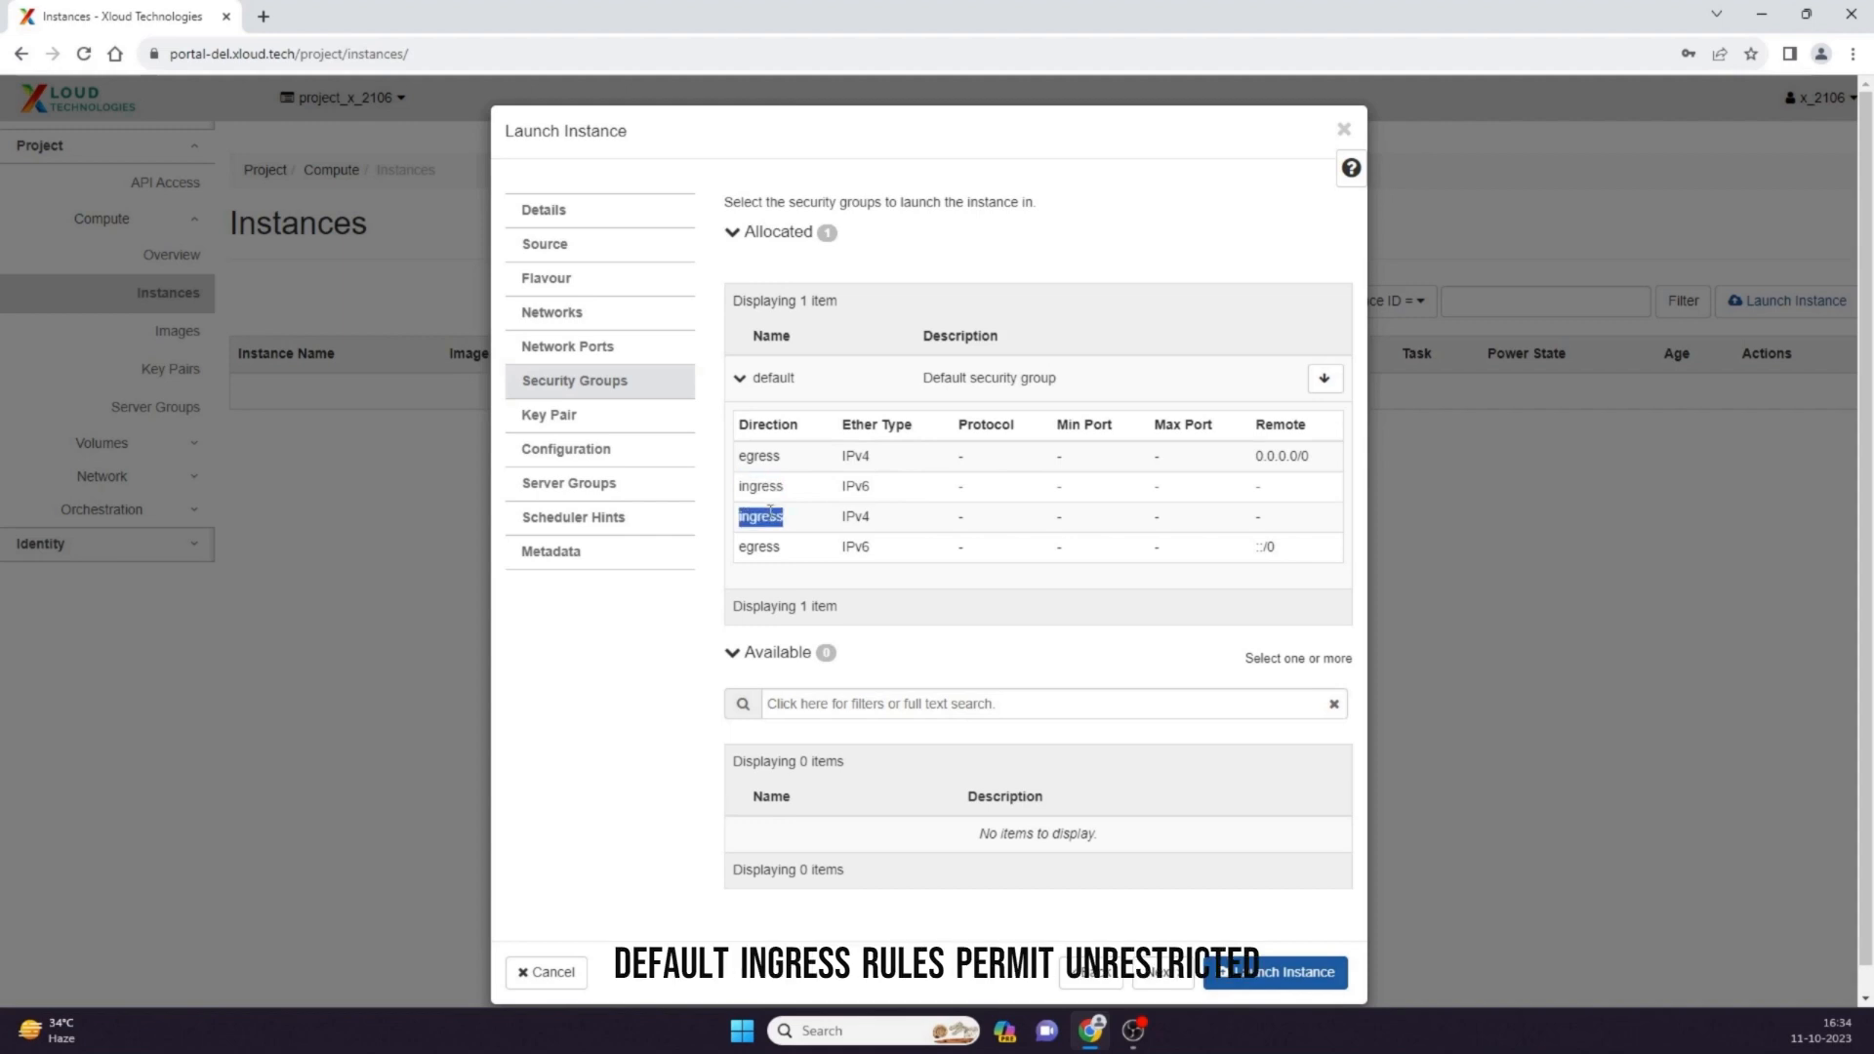
left_click(915, 513)
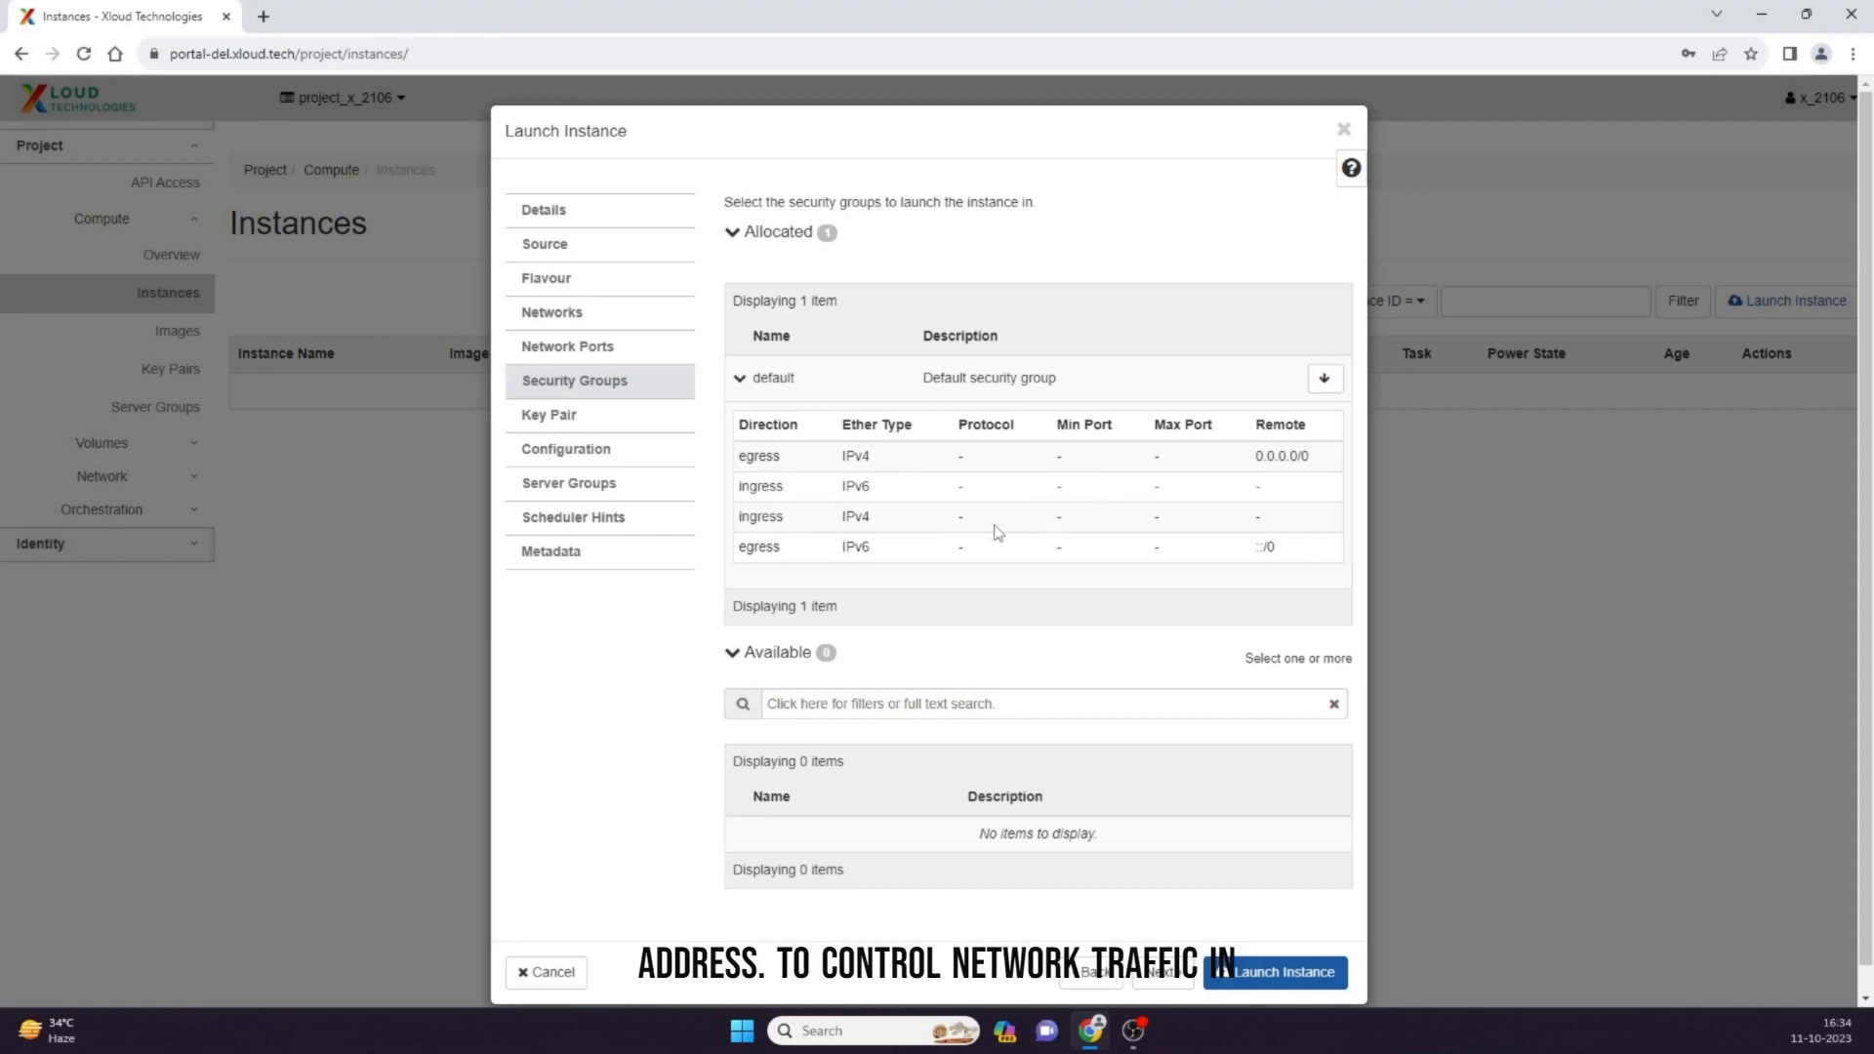
left_click(740, 378)
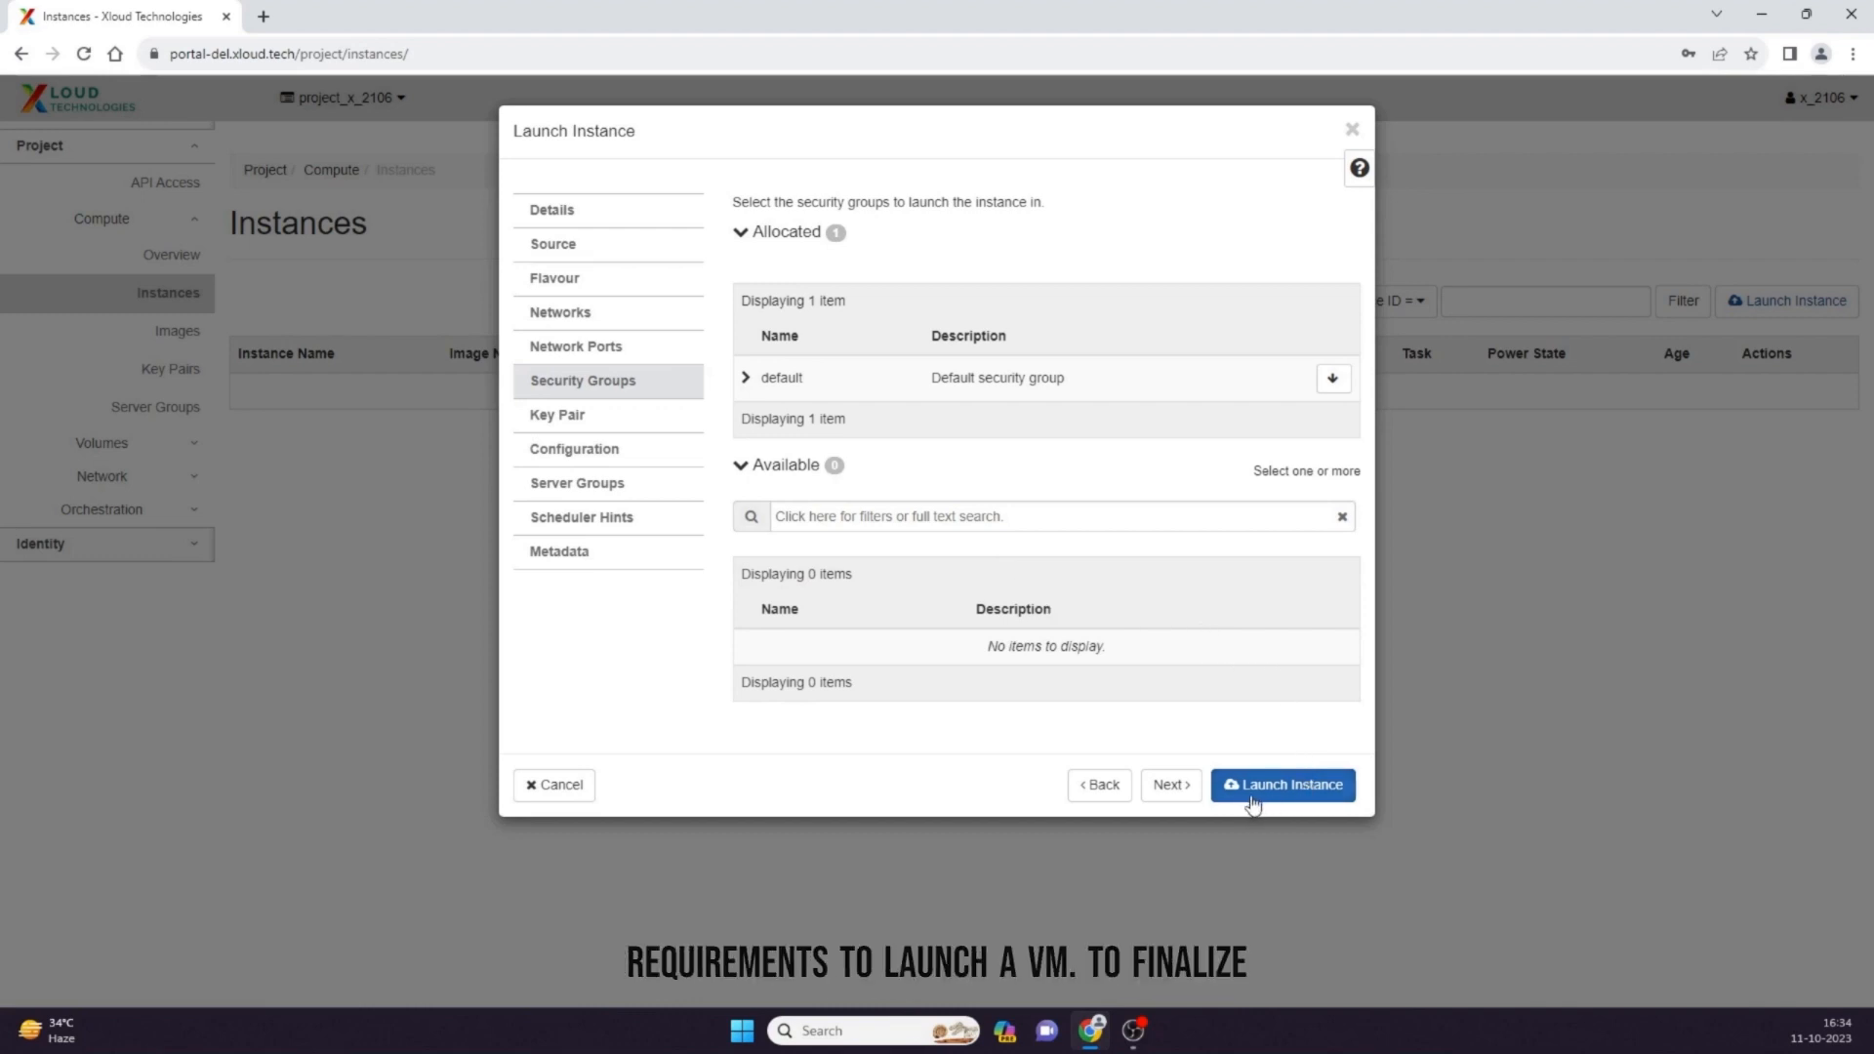
Launch the configured instance and open the console of VM
left_click(1290, 799)
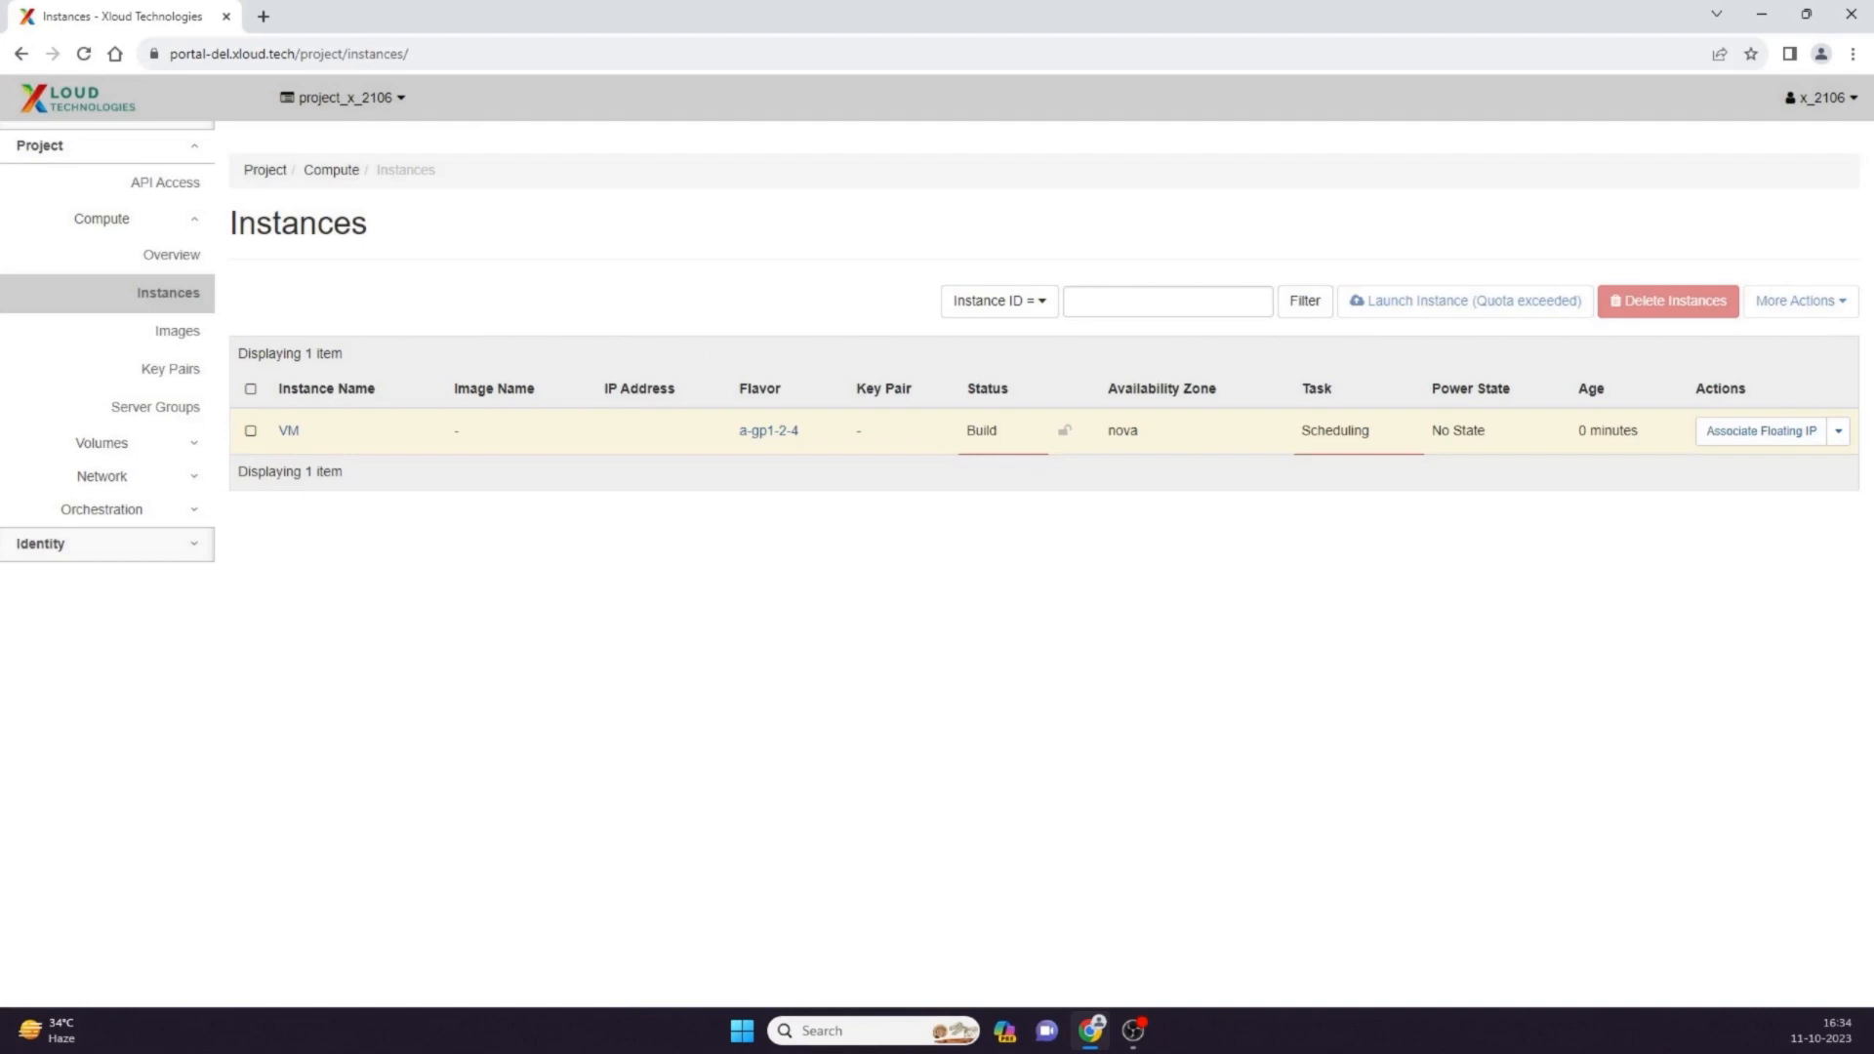
left_click(1839, 447)
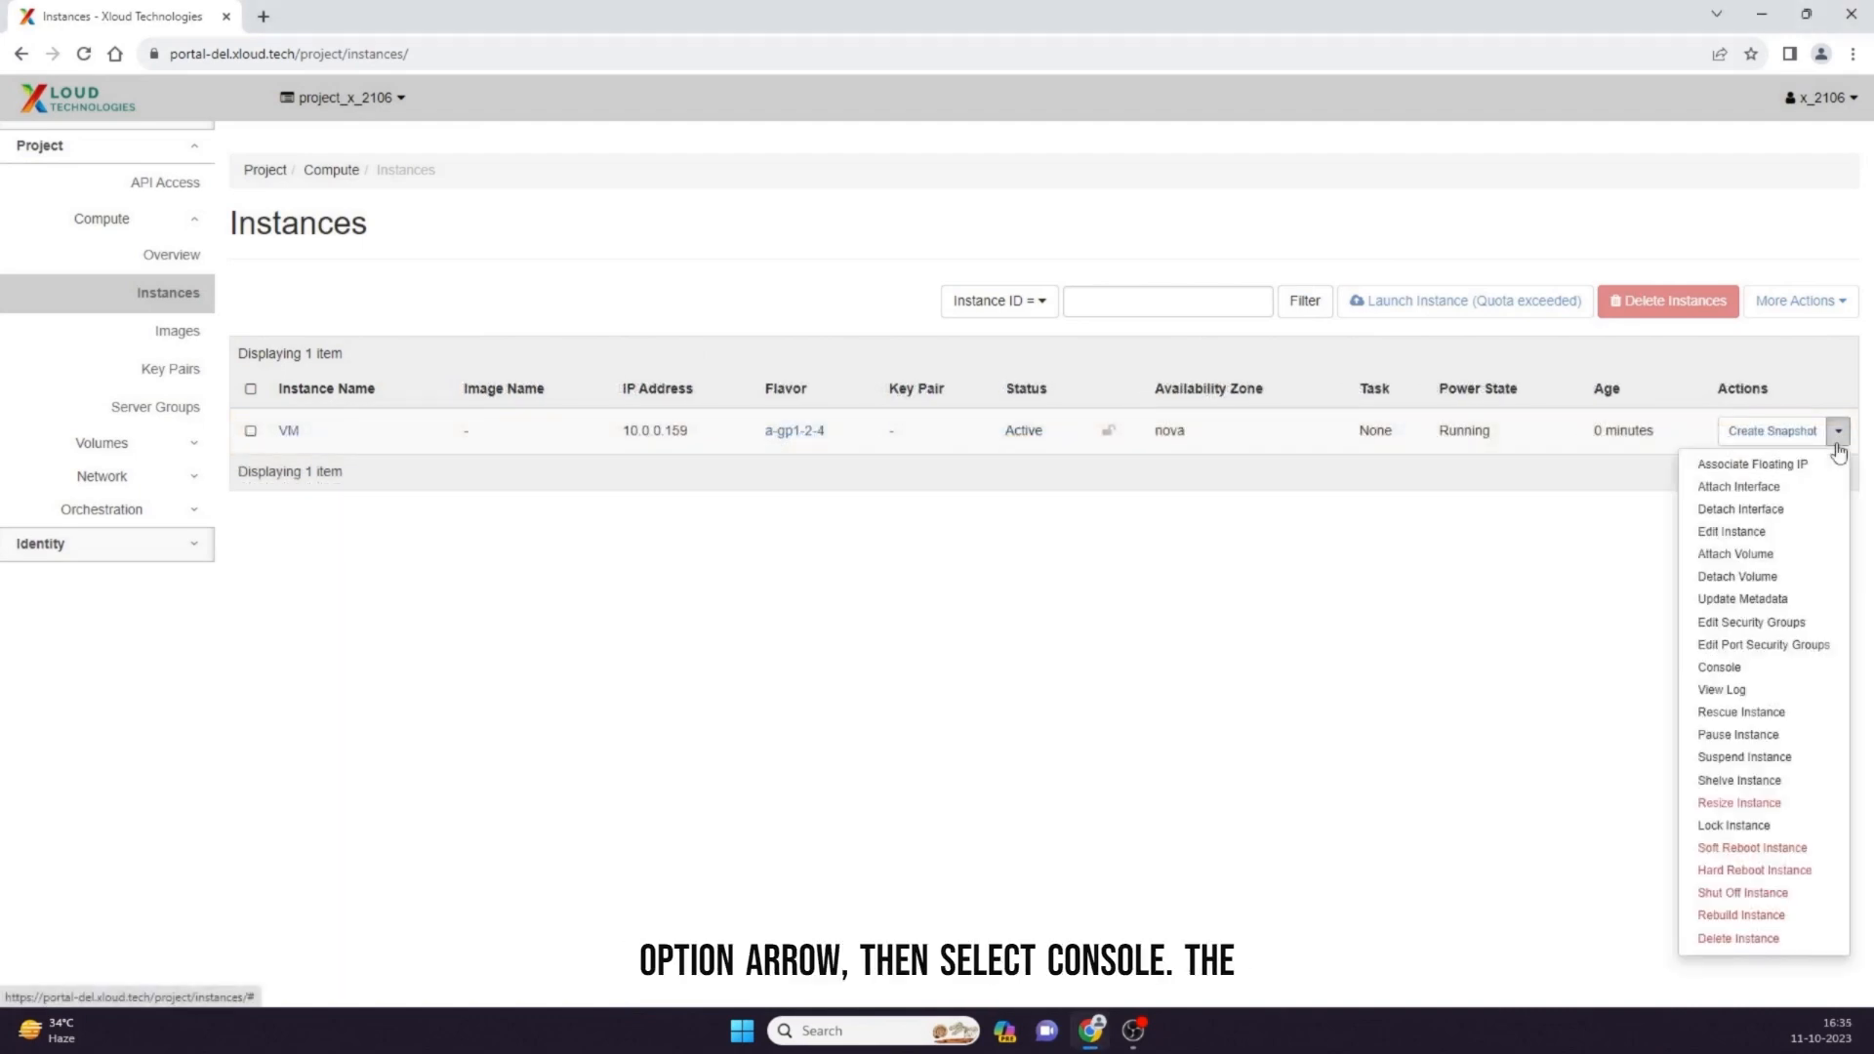
left_click(1737, 672)
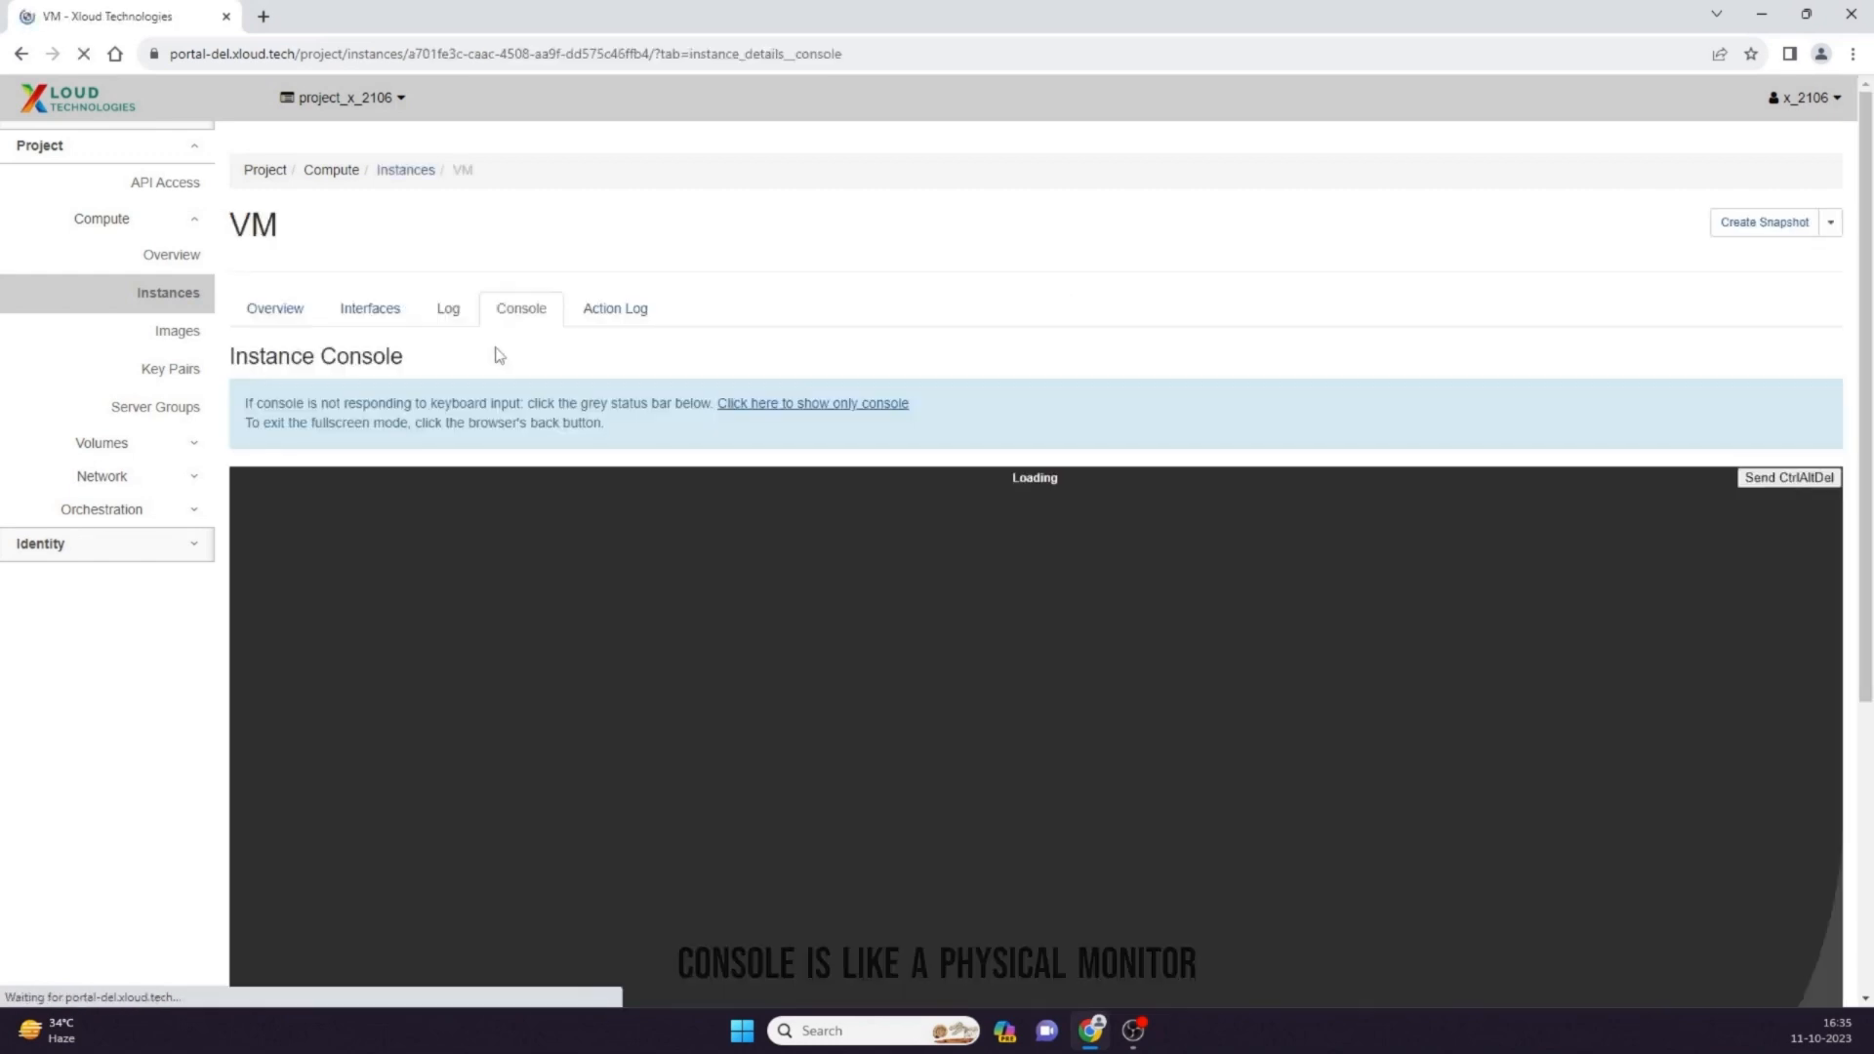
Accept India as the home region with English (India) as app language and keyboard layout in the Windows setup
scroll(691, 342, "down", 4)
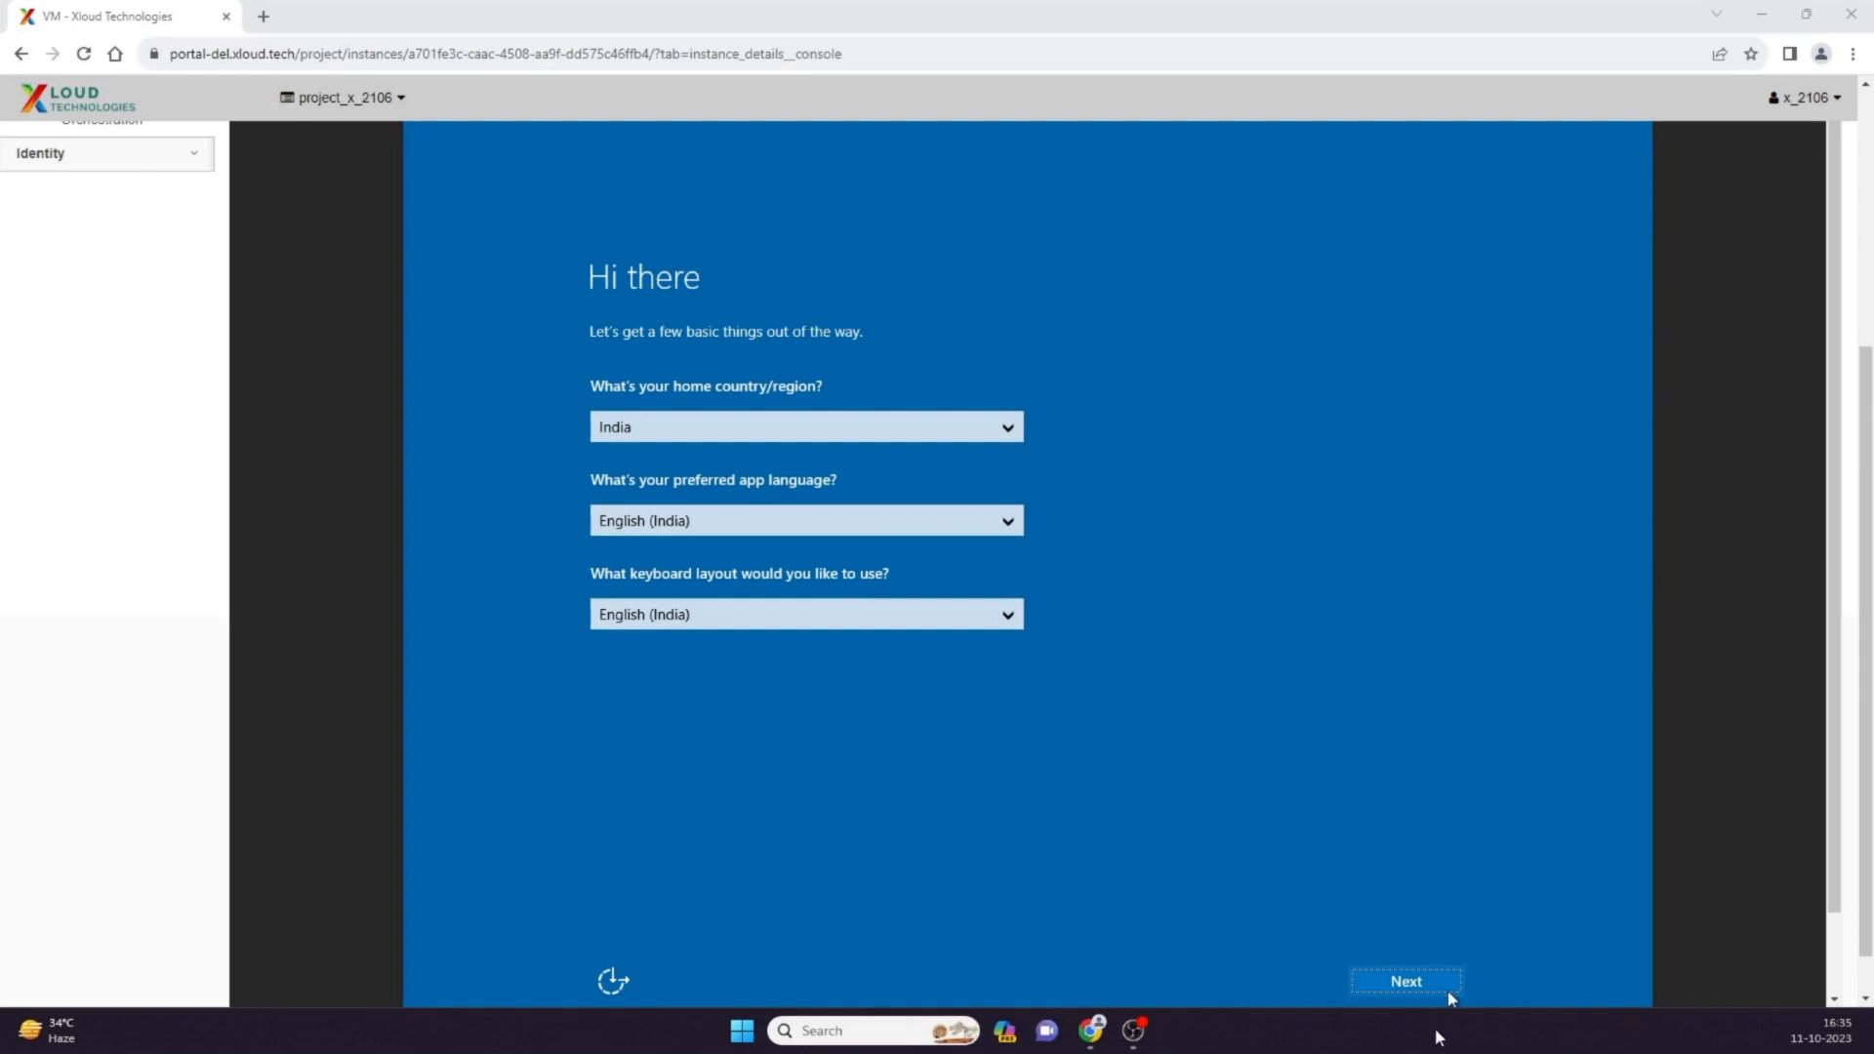
left_click(1415, 984)
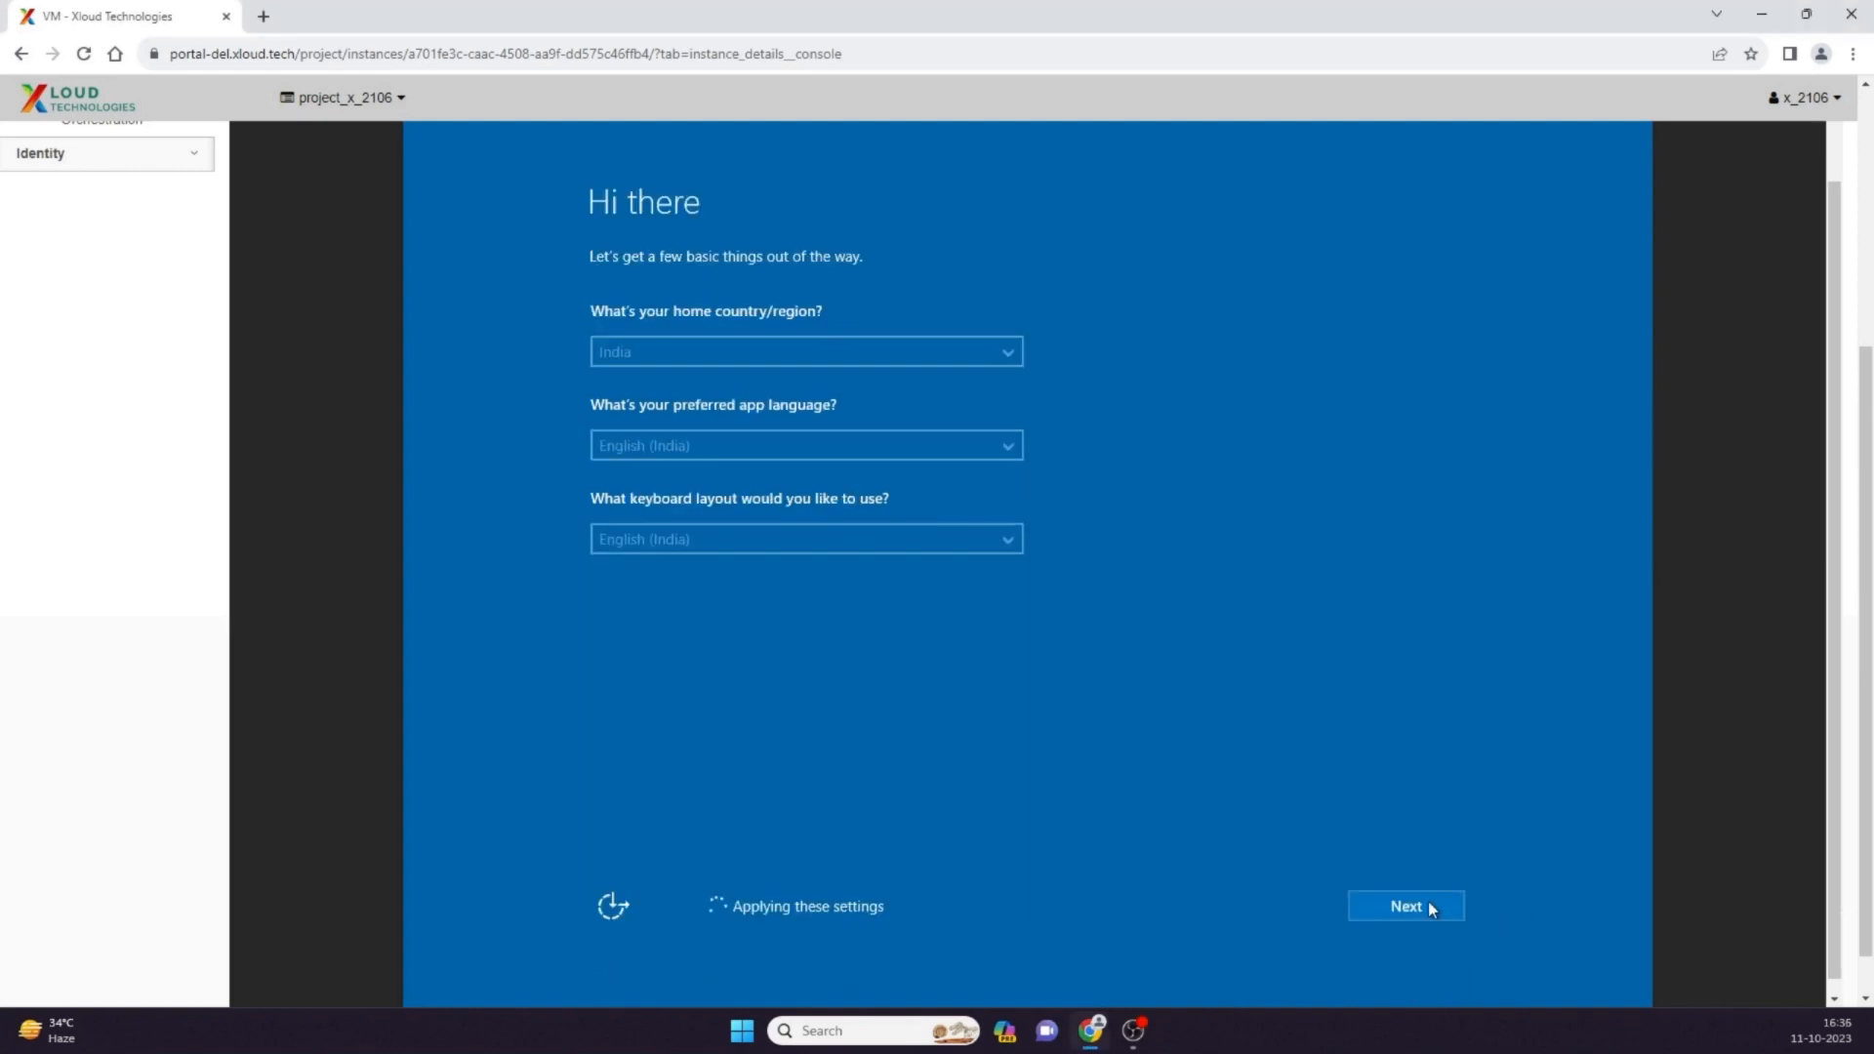
left_click(1386, 904)
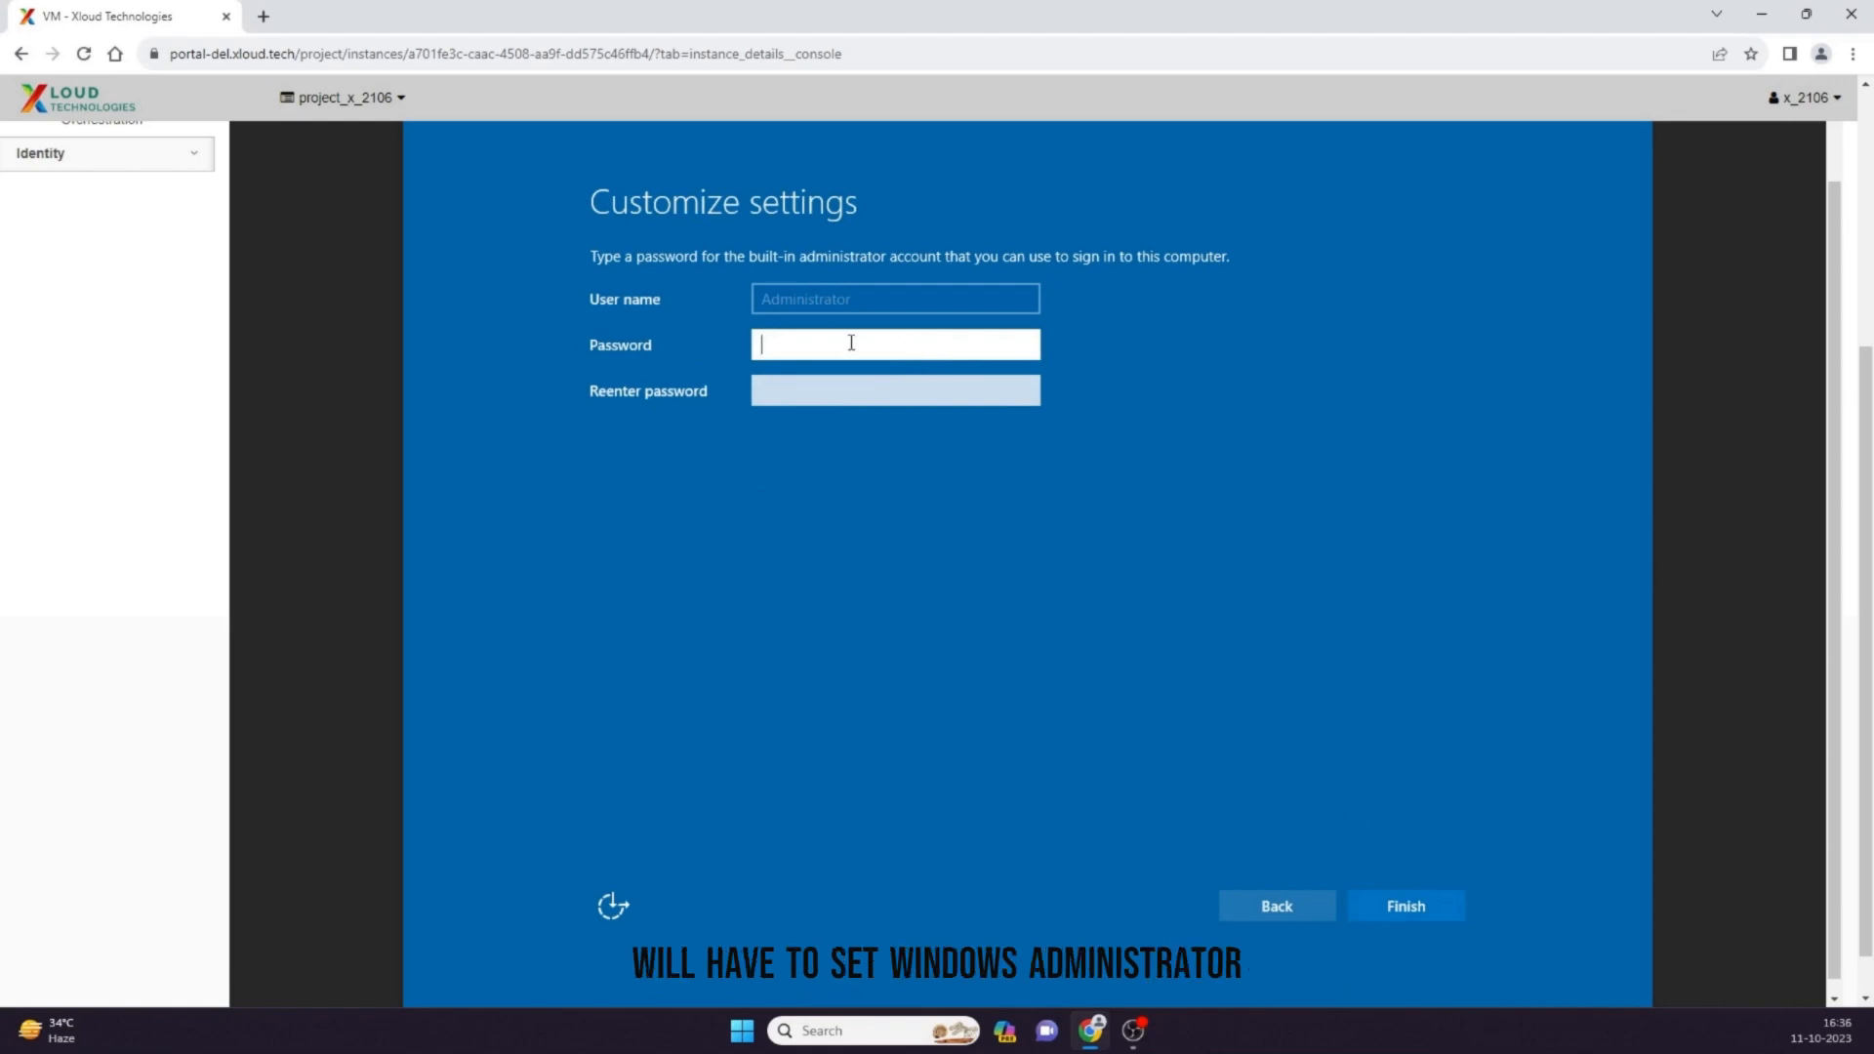
Enter and re-enter a password for the built-in Administrator account and finish the Windows setup
type("••••••")
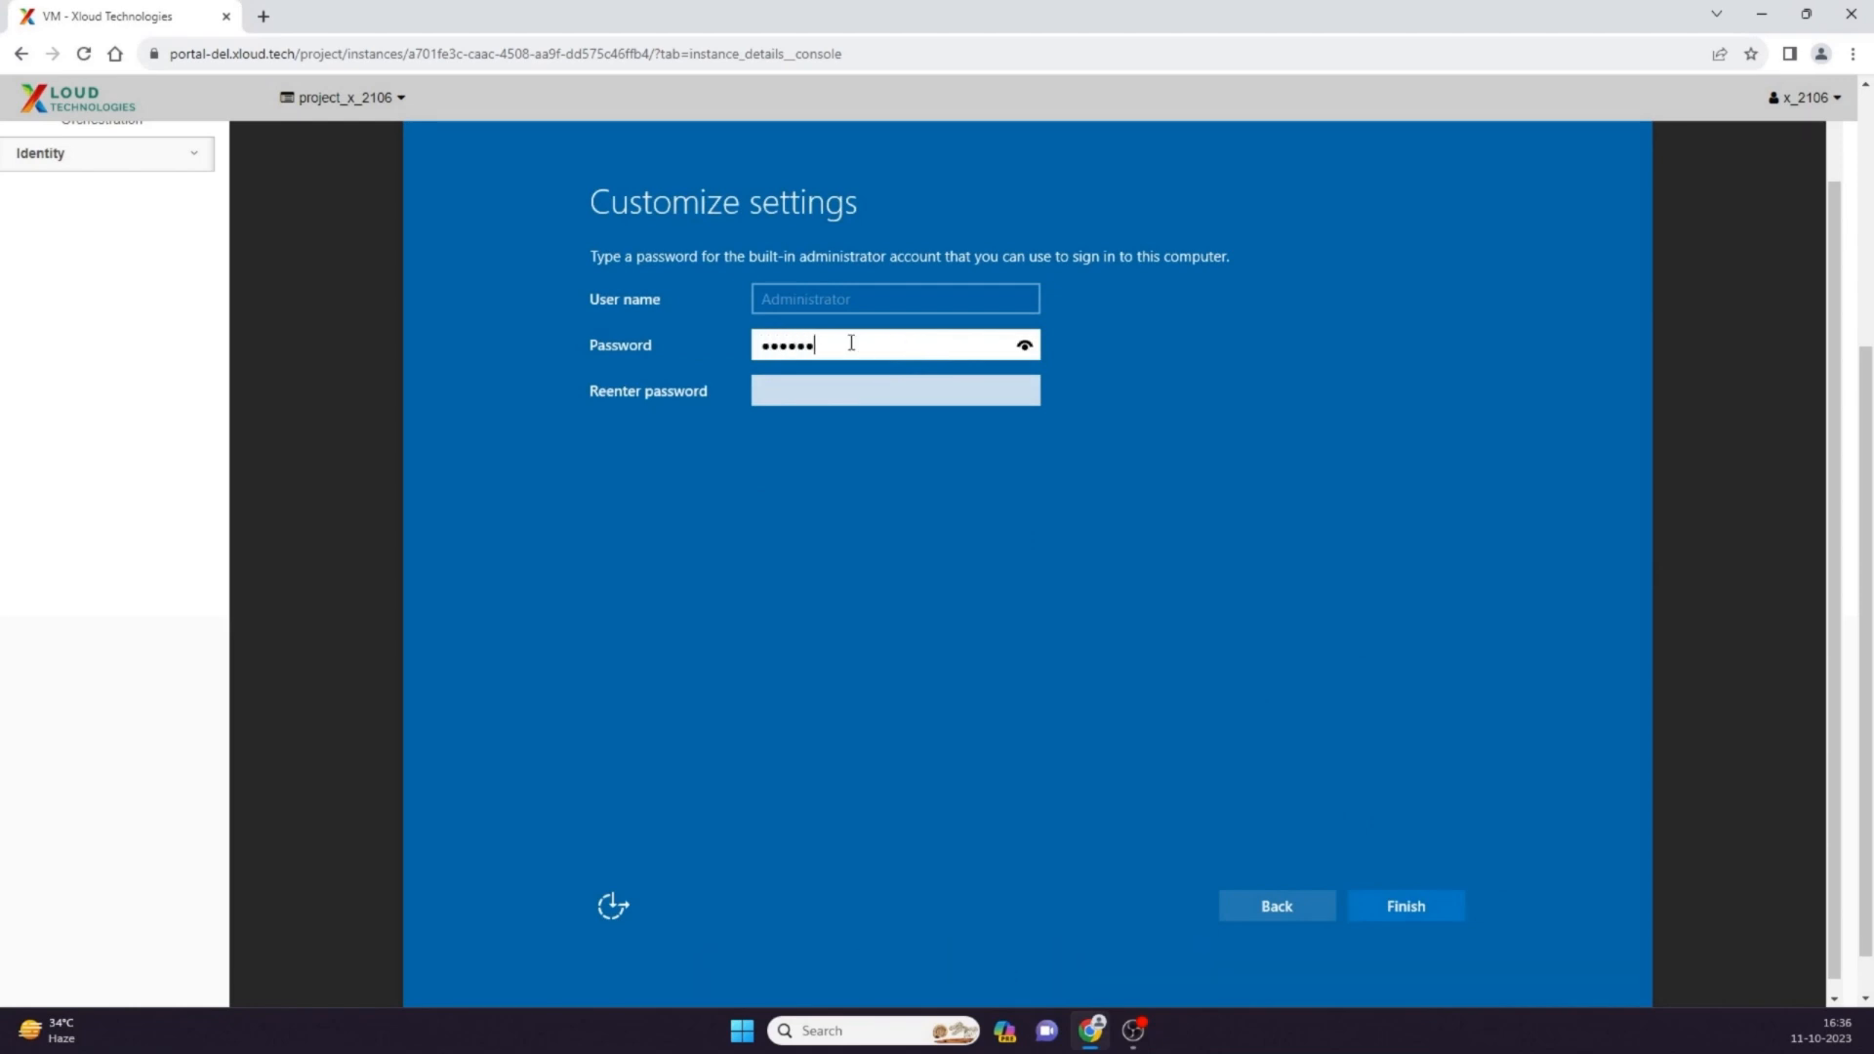
key("Tab")
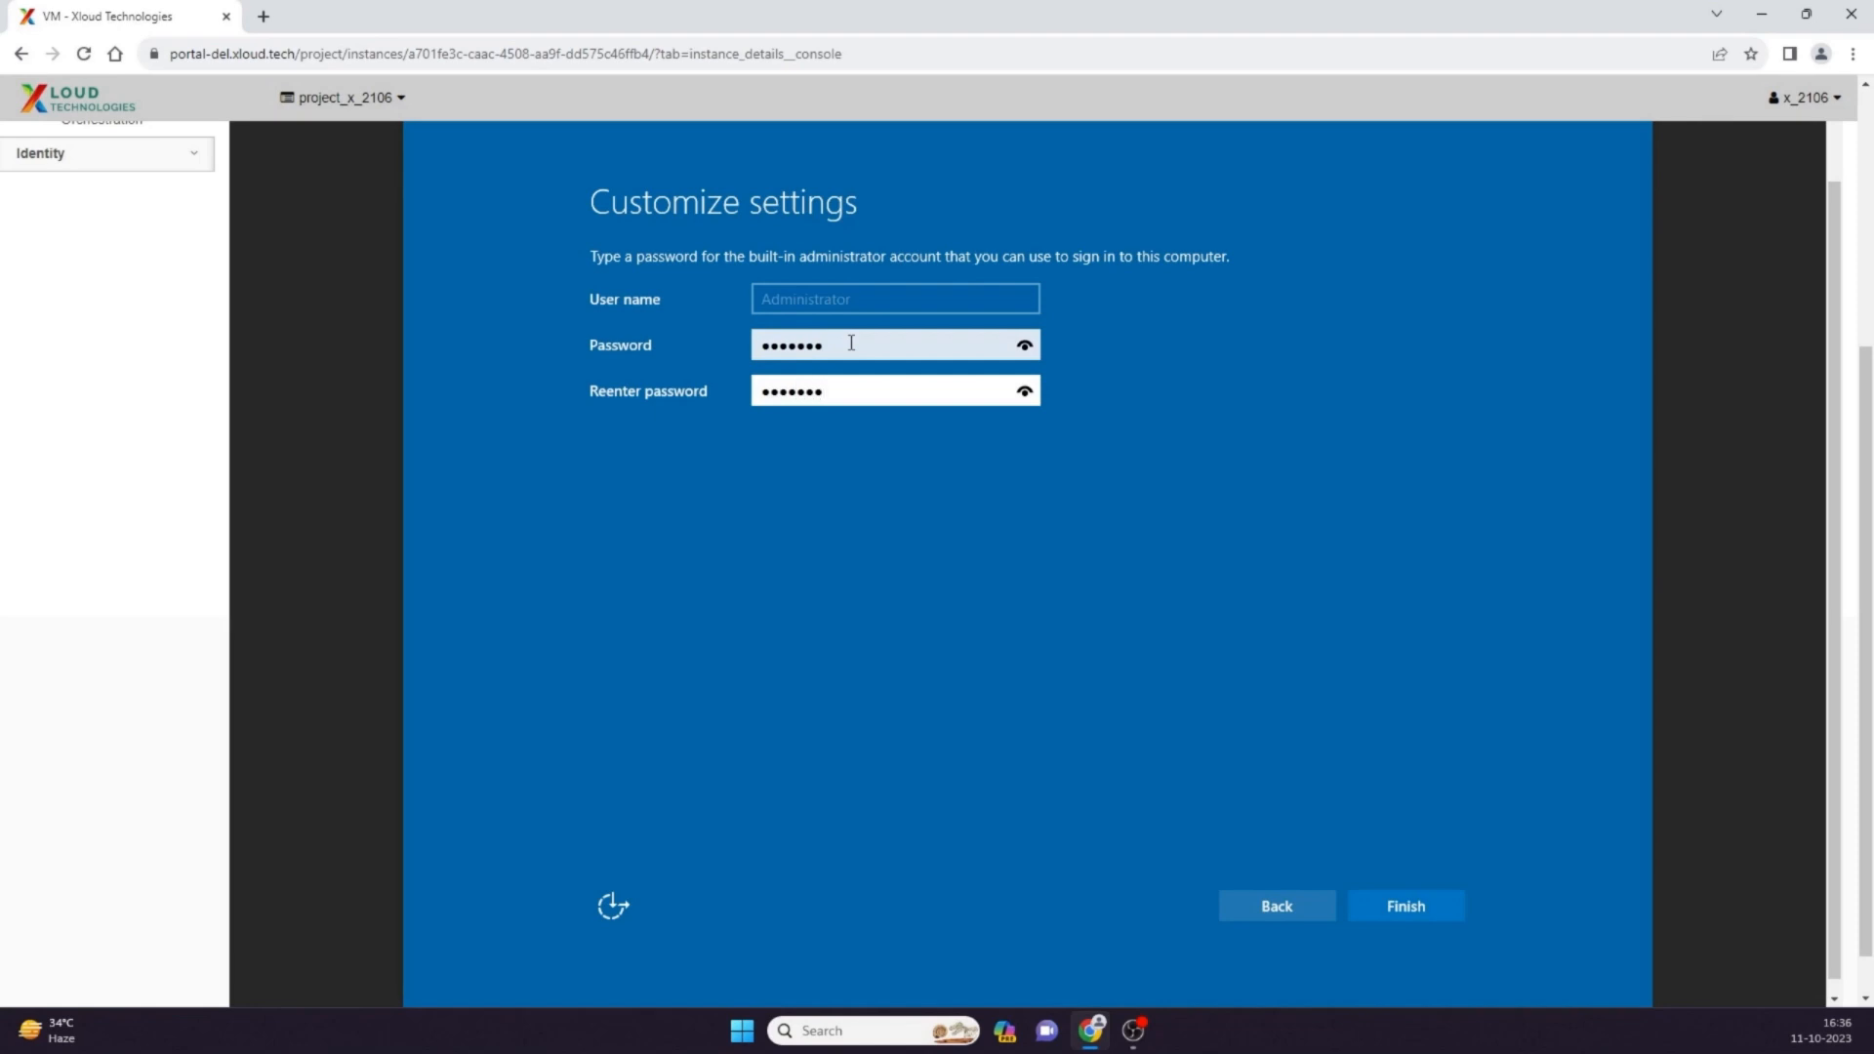
key("Return")
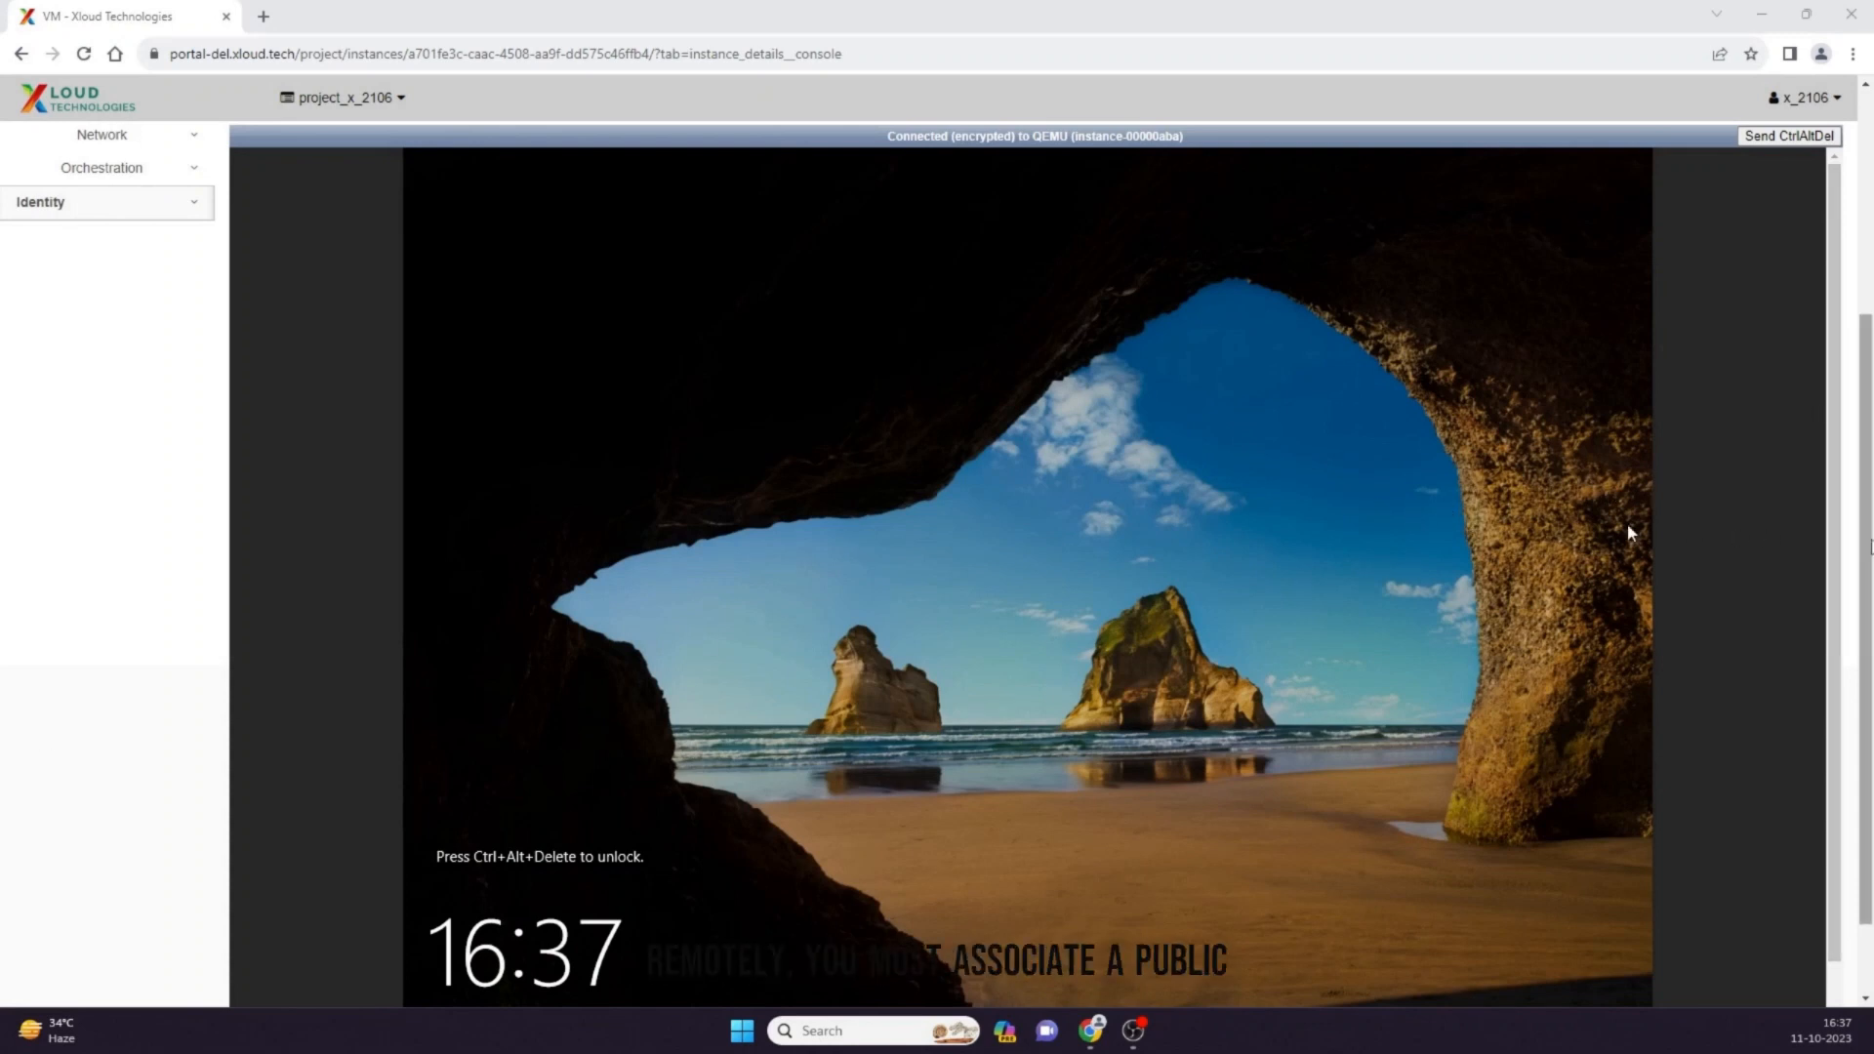
Start associating a floating IP with the VM instance and allocate a new address from the Airtel ILL pool
left_click_drag(1870, 533, 1873, 322)
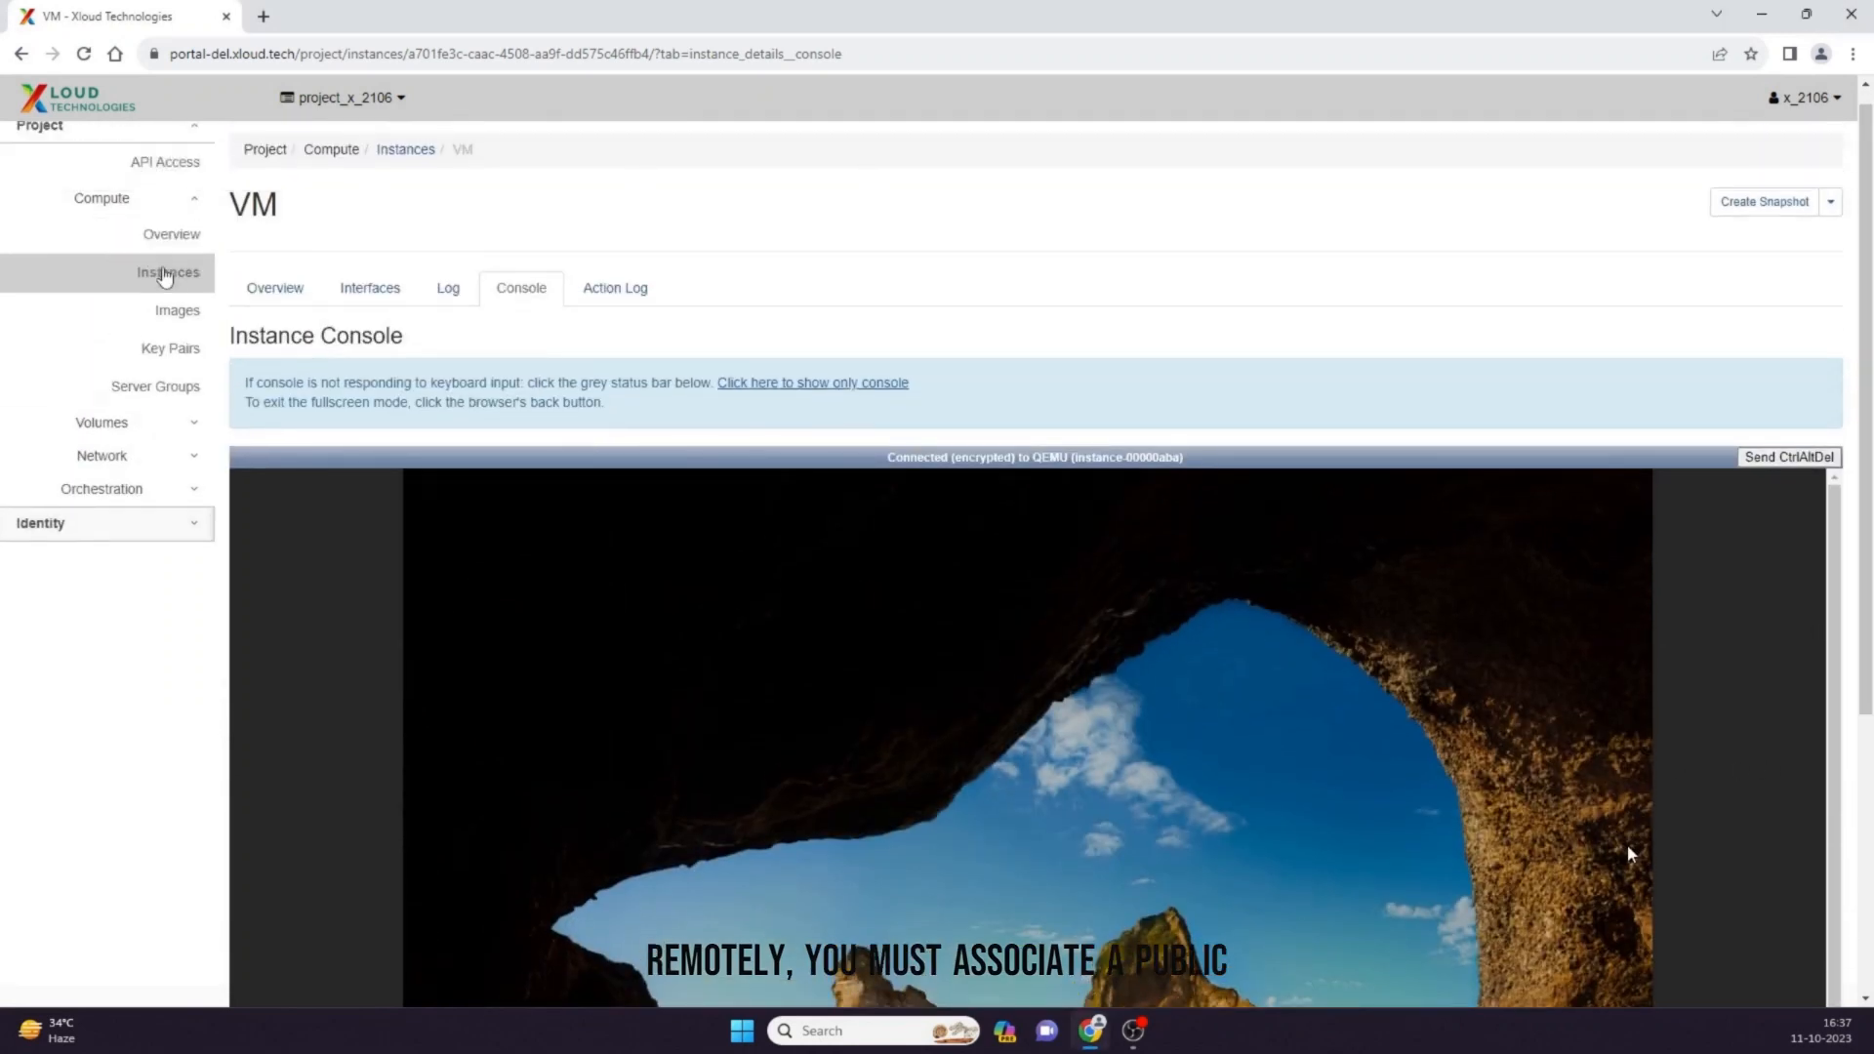
left_click(162, 278)
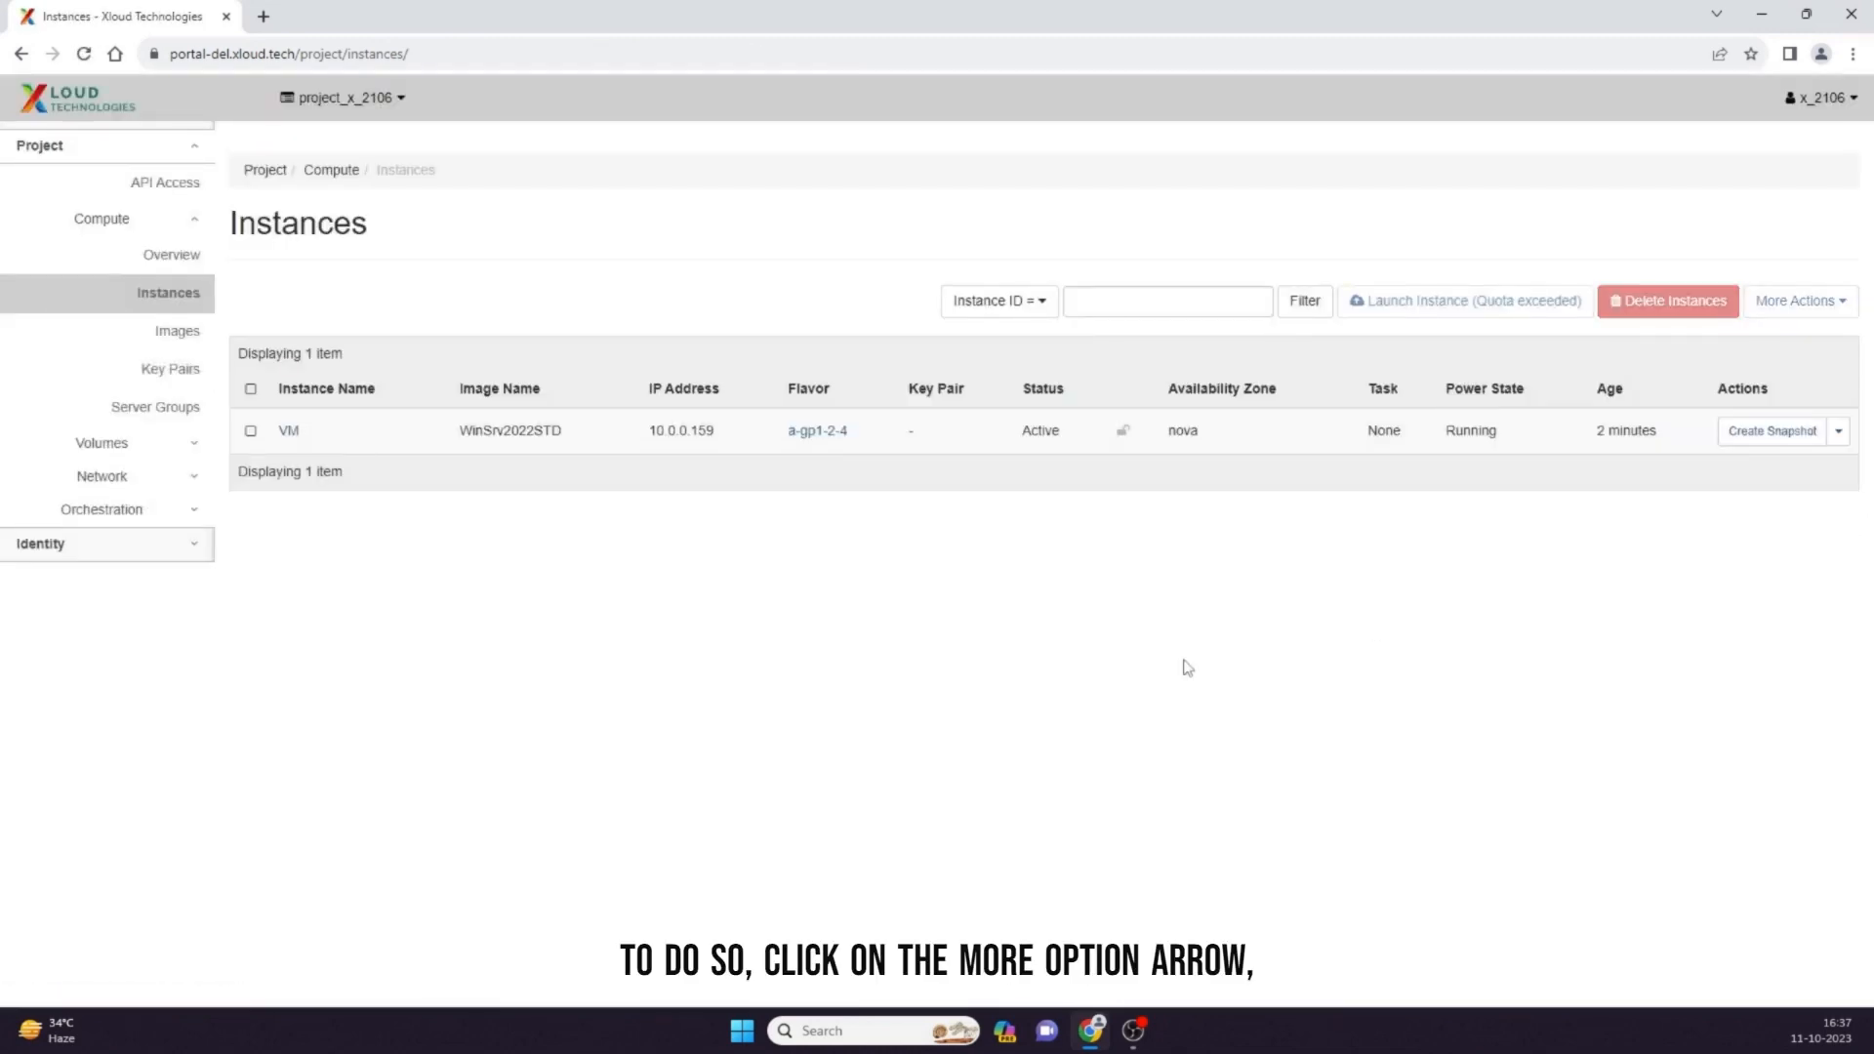
left_click(1839, 433)
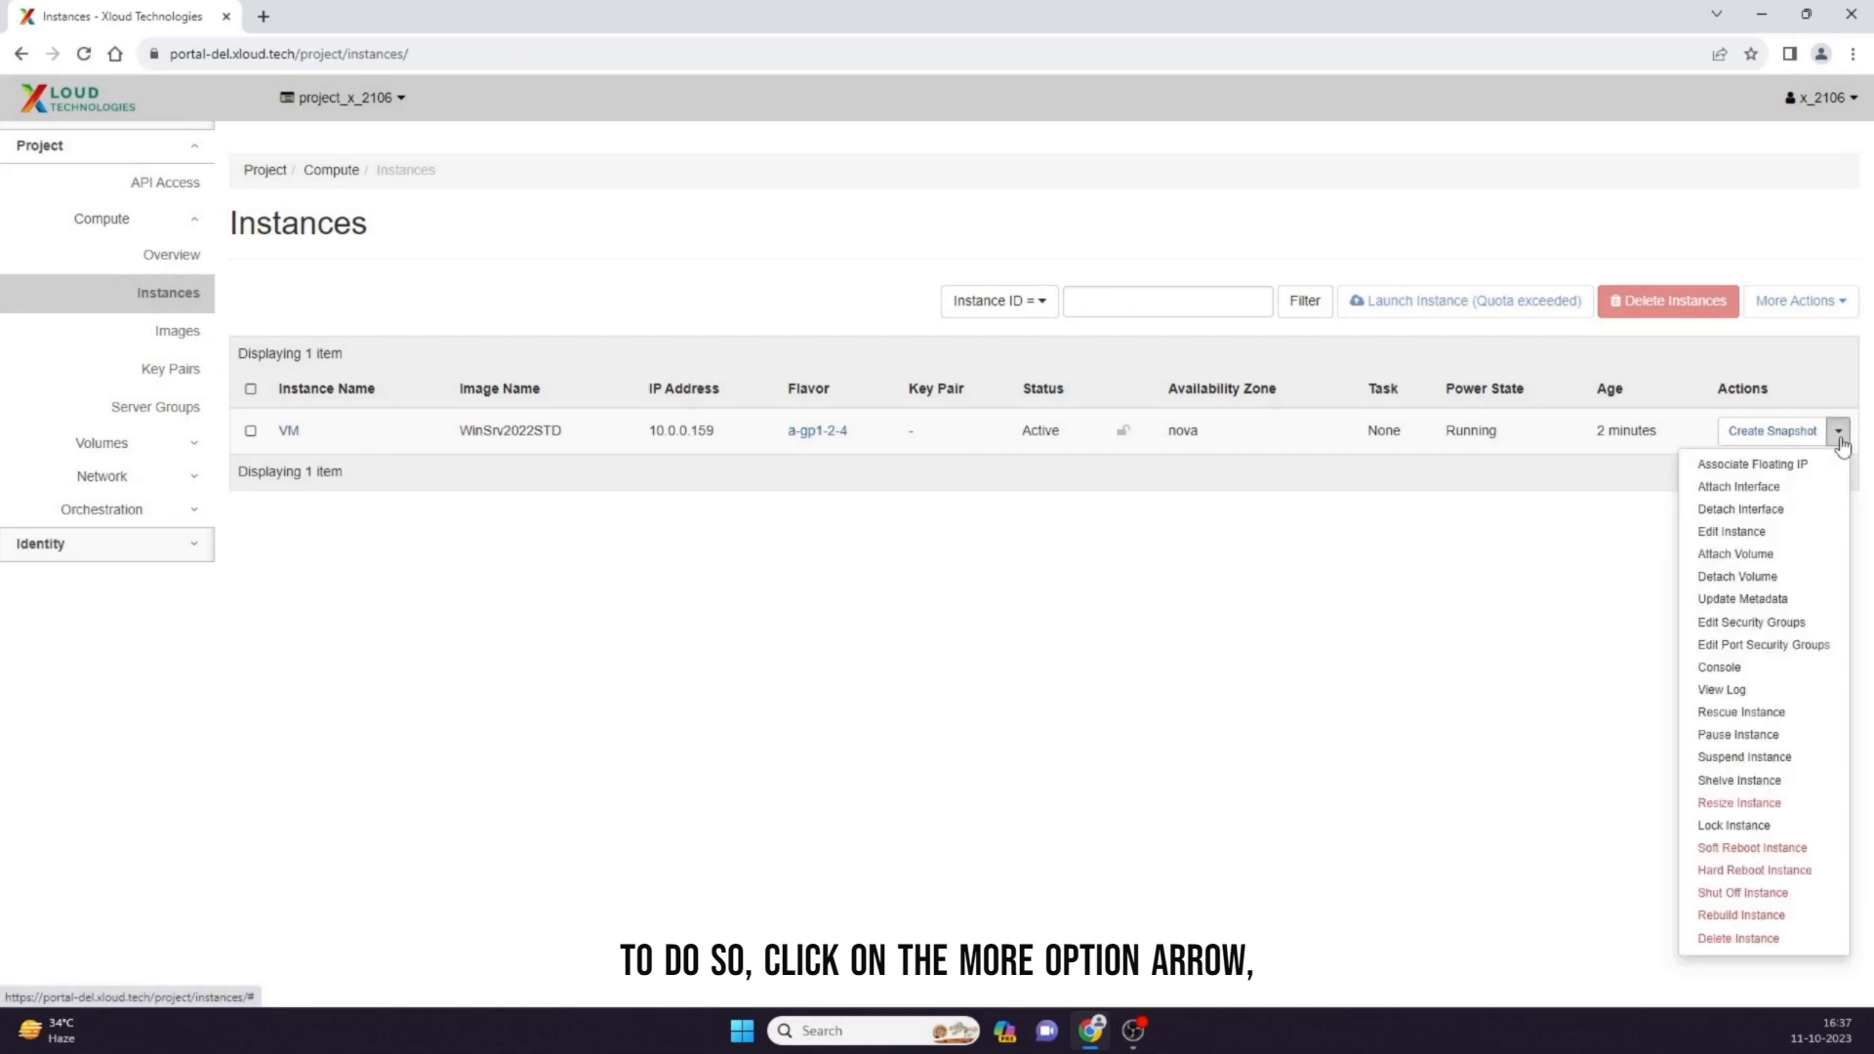
left_click(1765, 468)
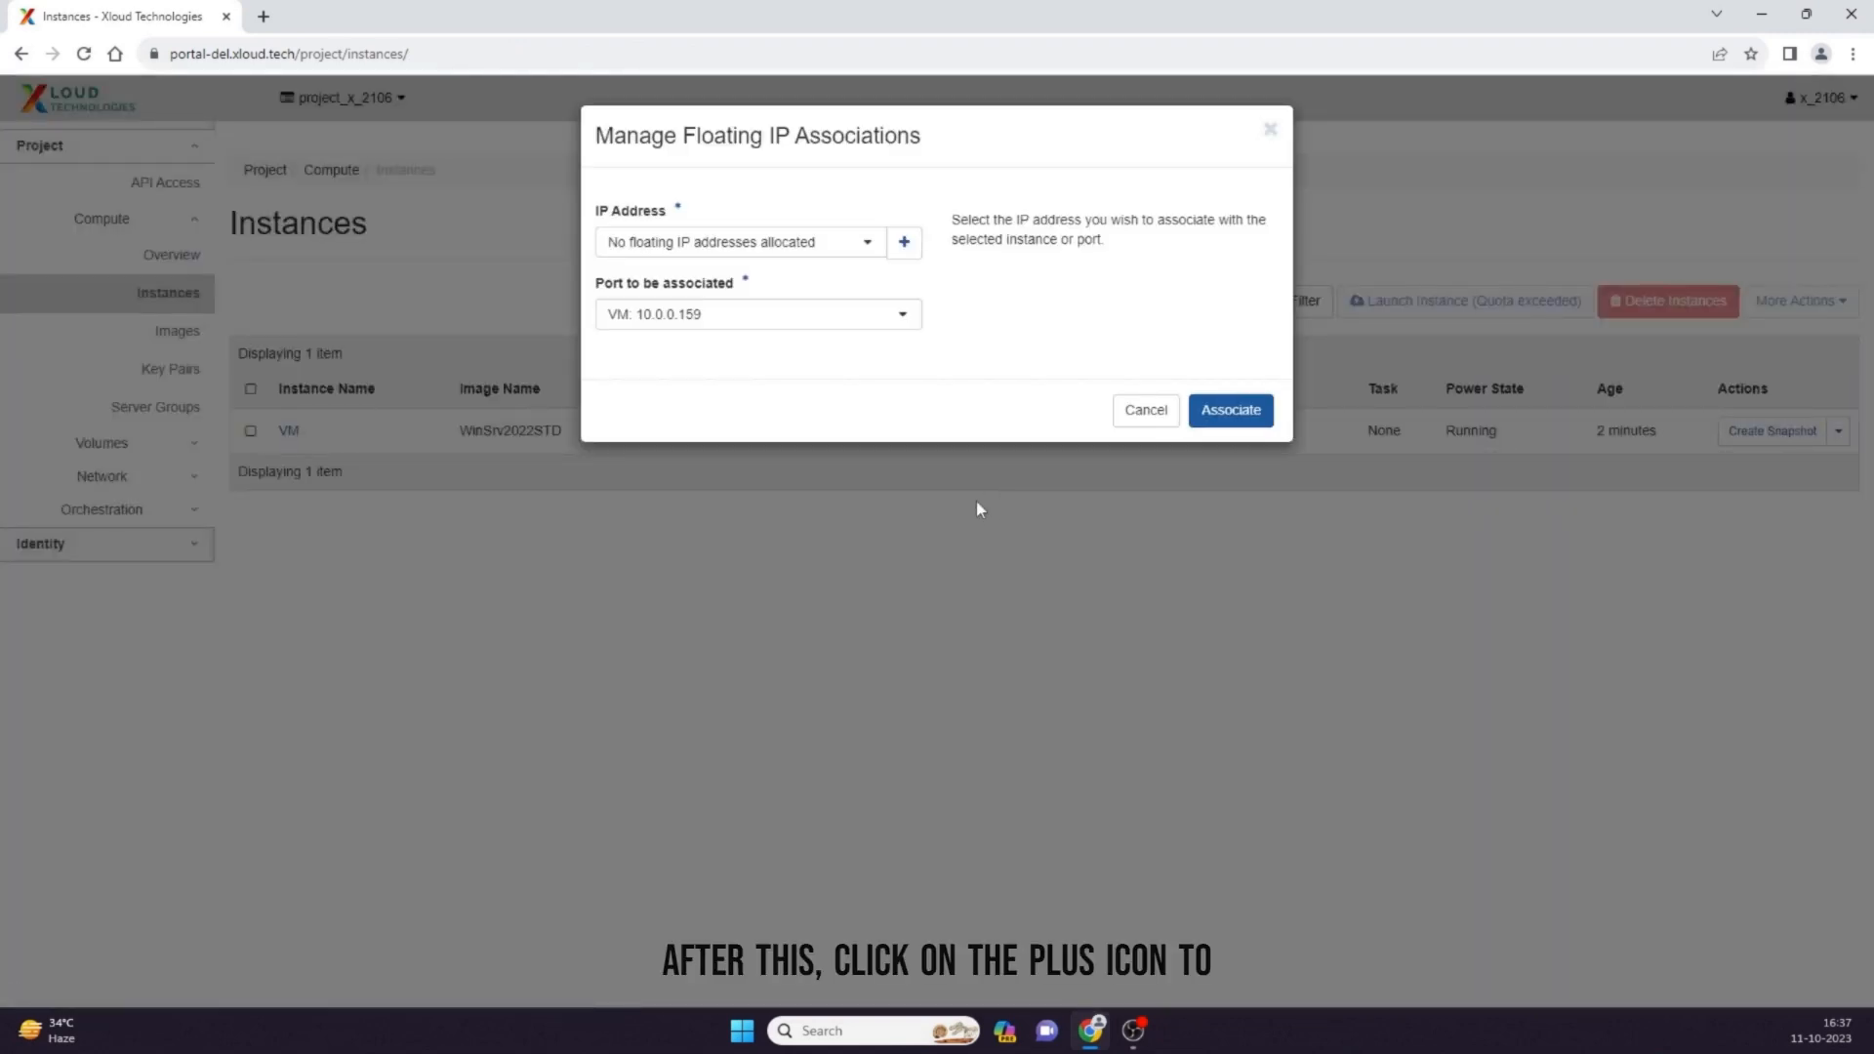
left_click(903, 244)
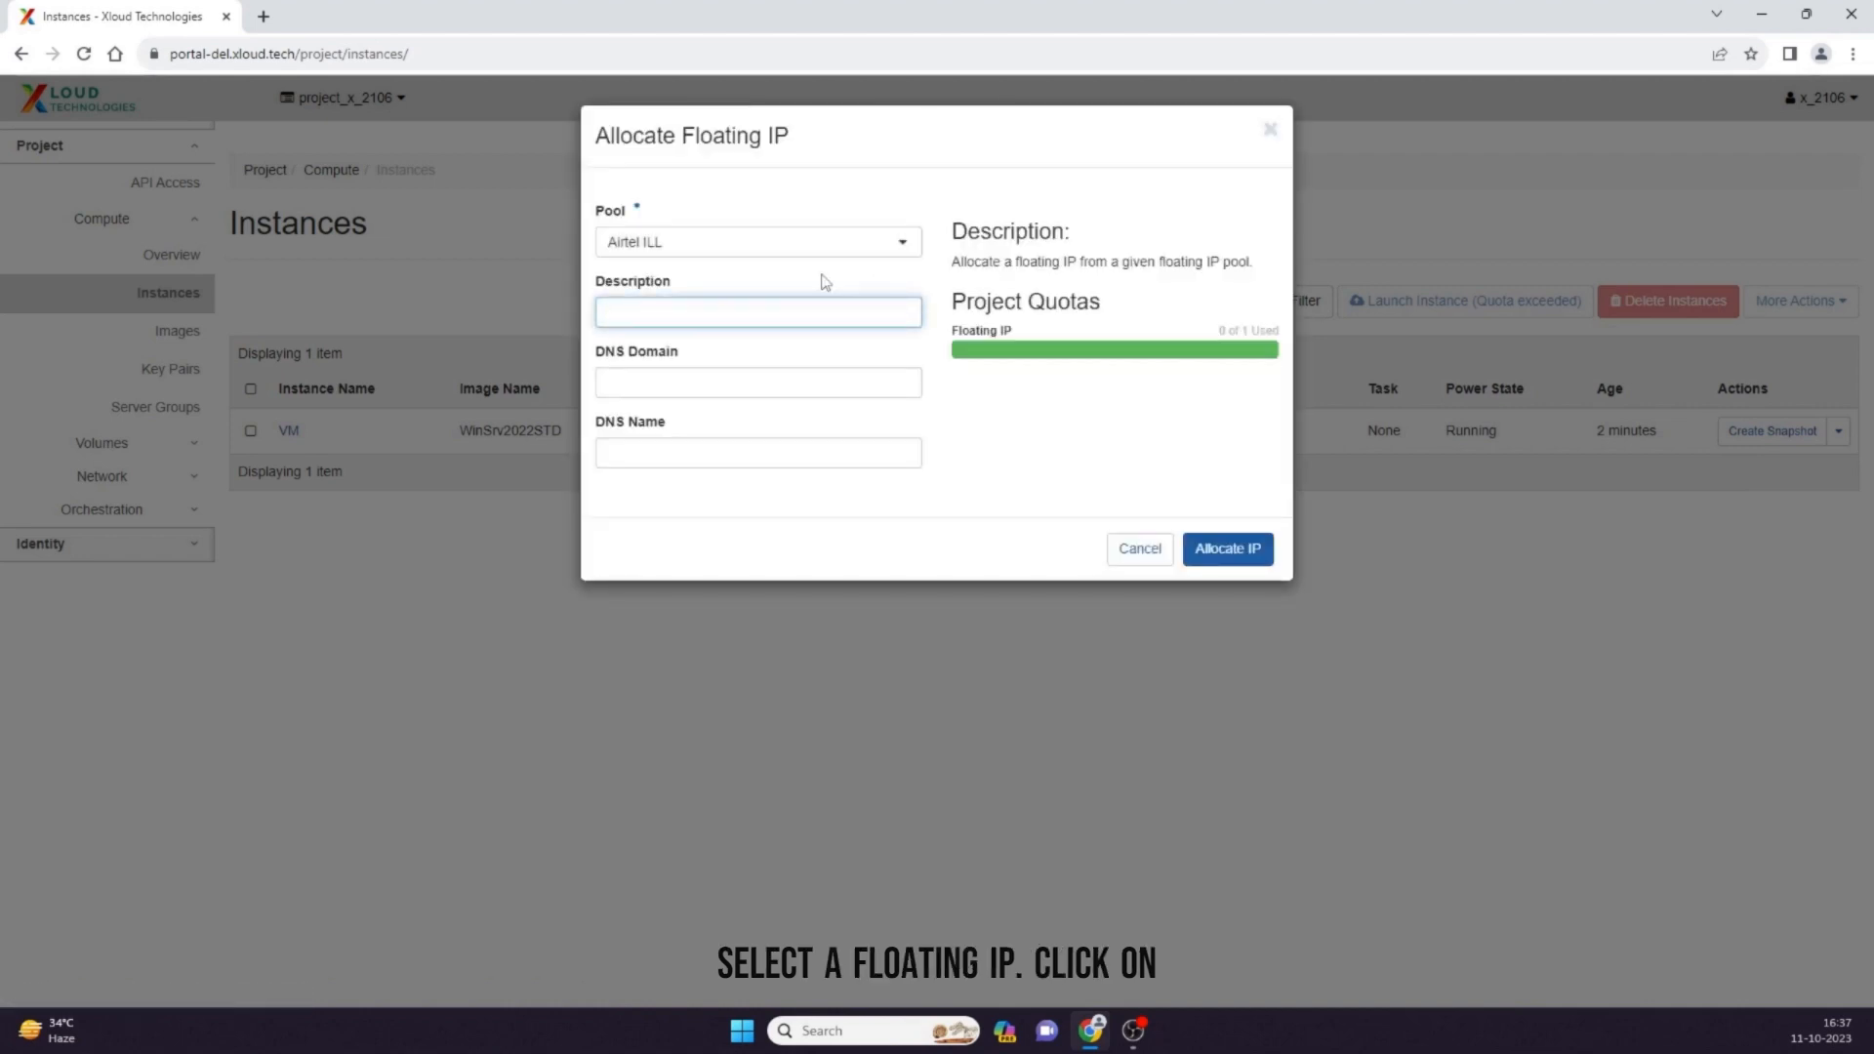
left_click(1223, 548)
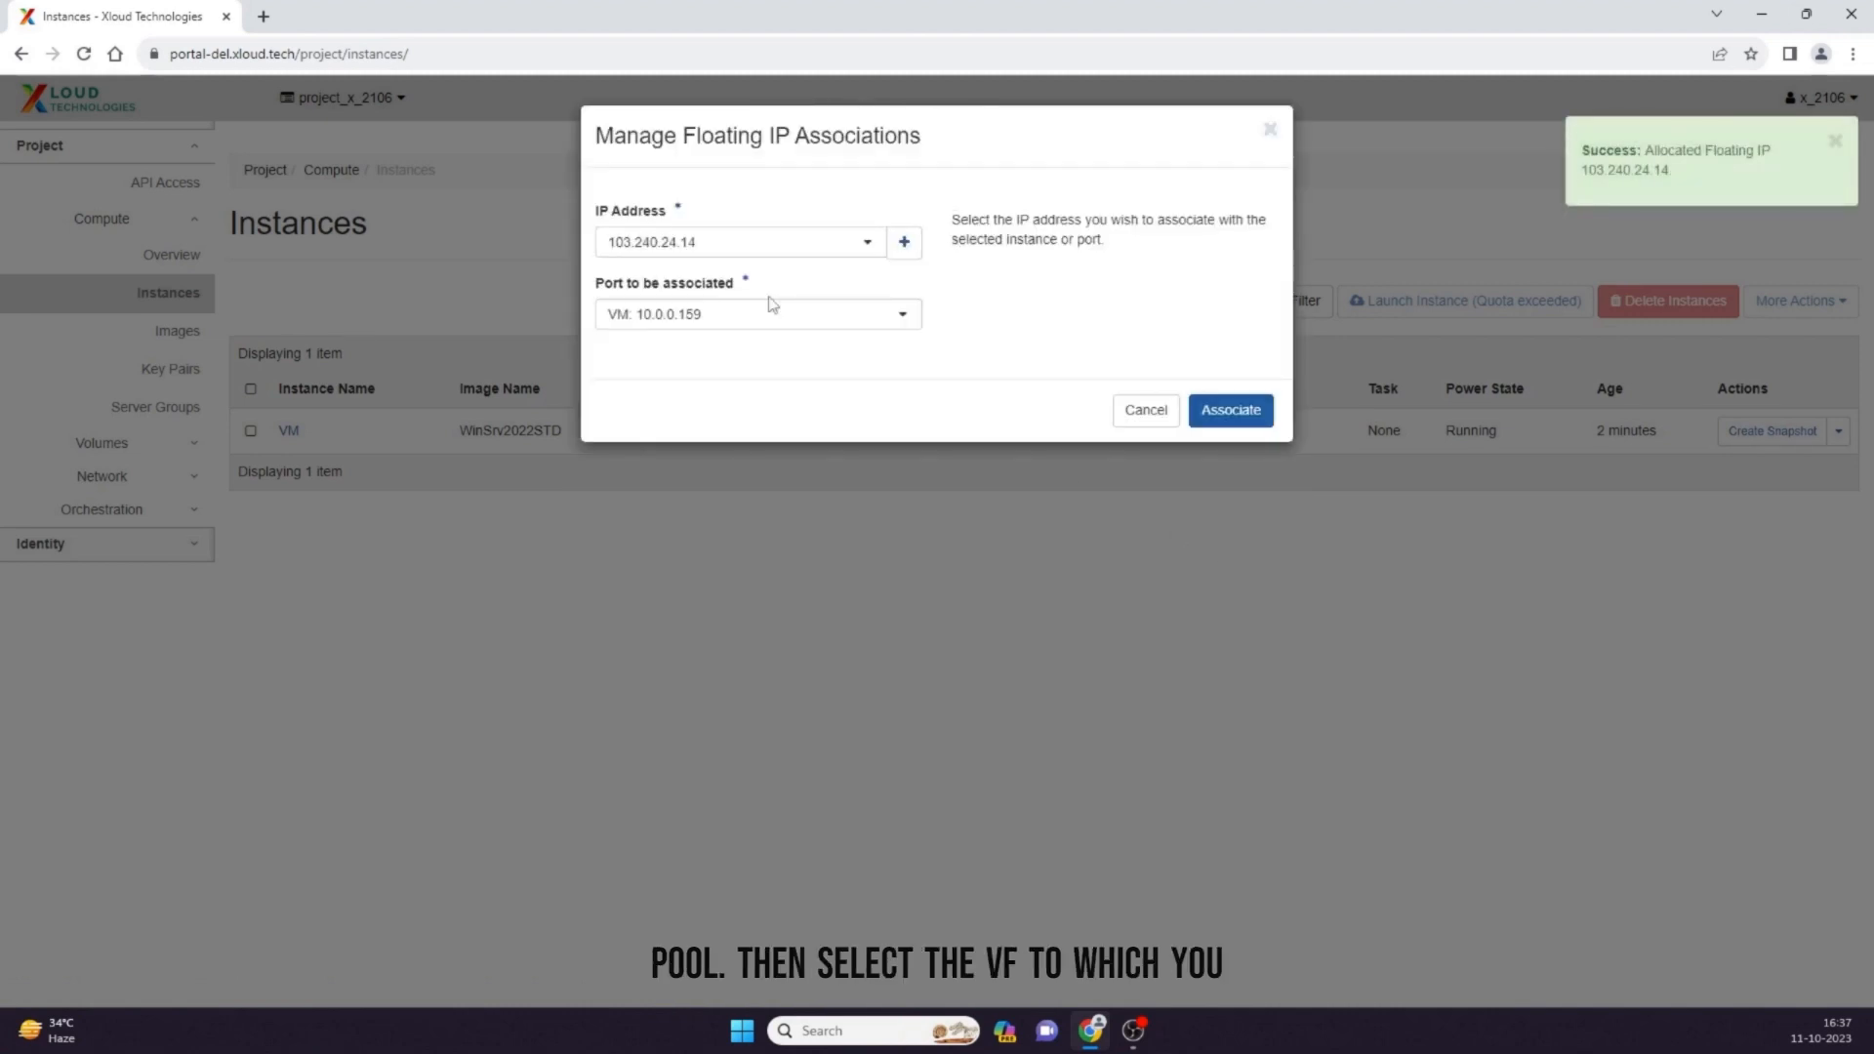
Associate the floating IP 103.240.24.14 with port VM: 10.0.0.159 and check the address in the instance list
left_click(765, 314)
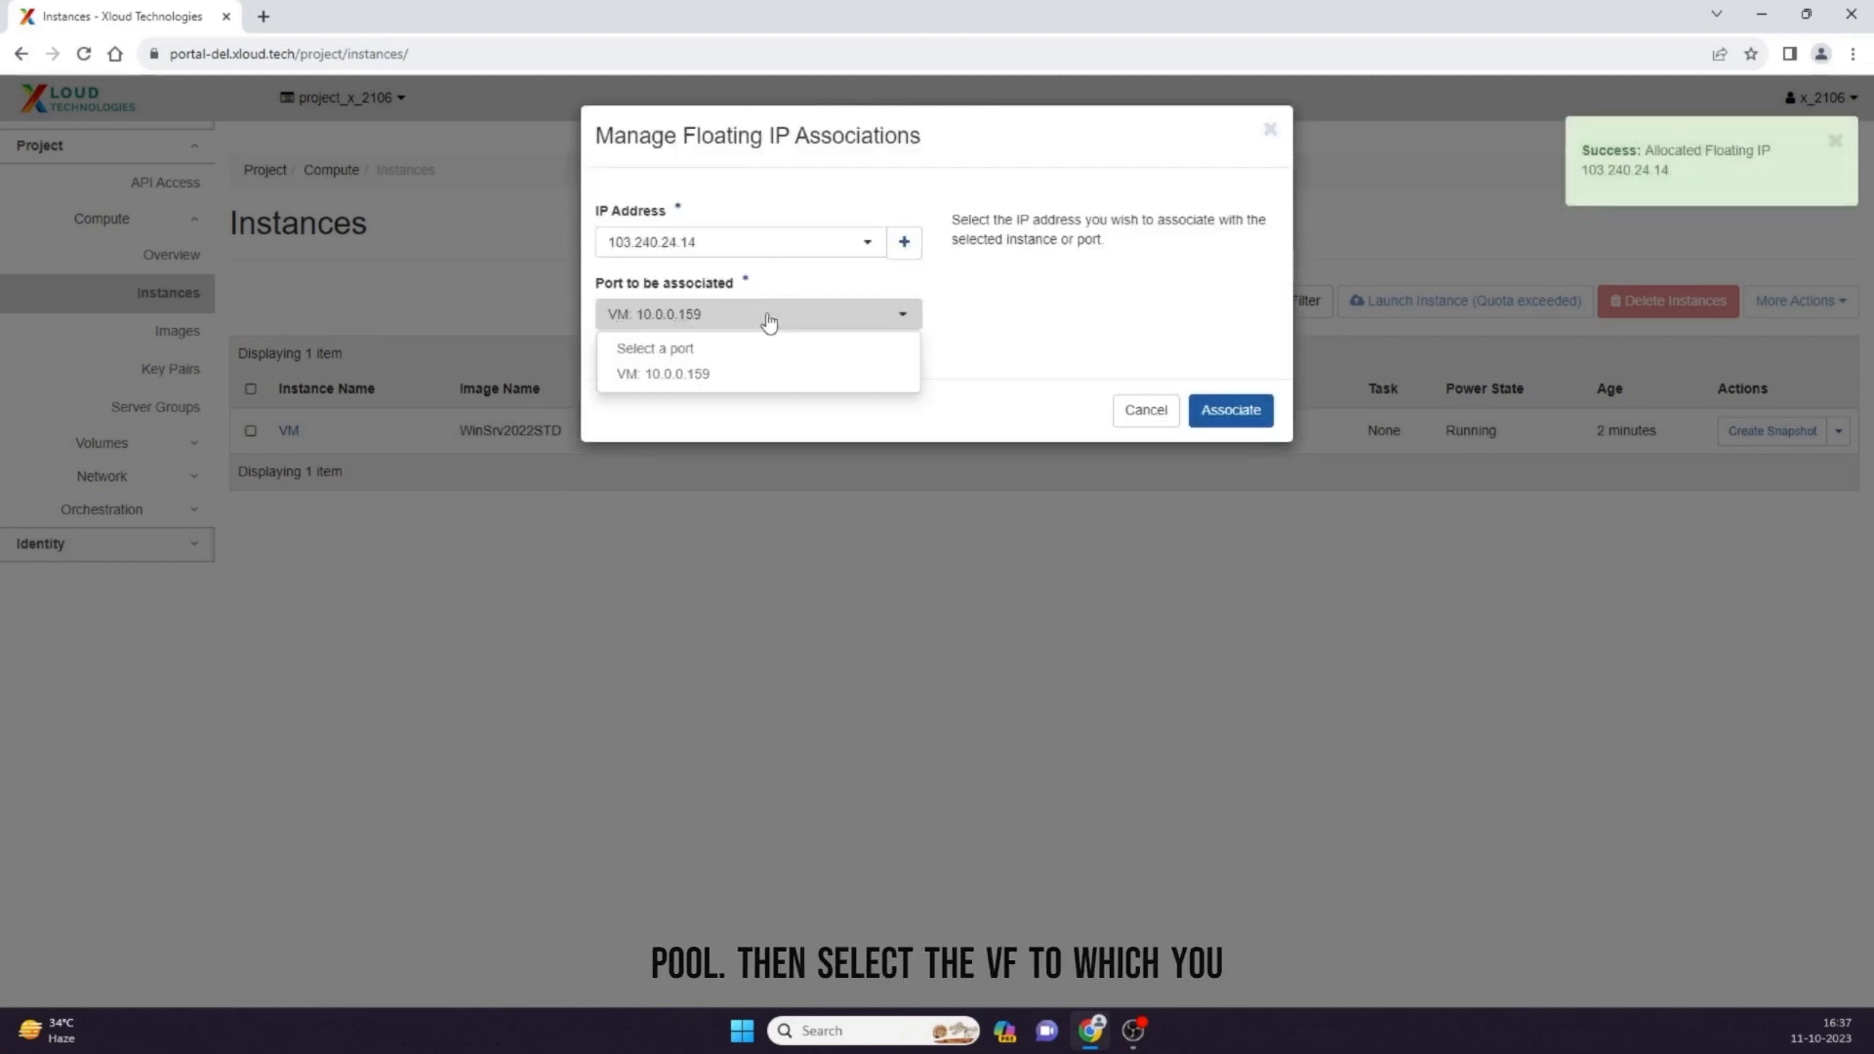
left_click(669, 381)
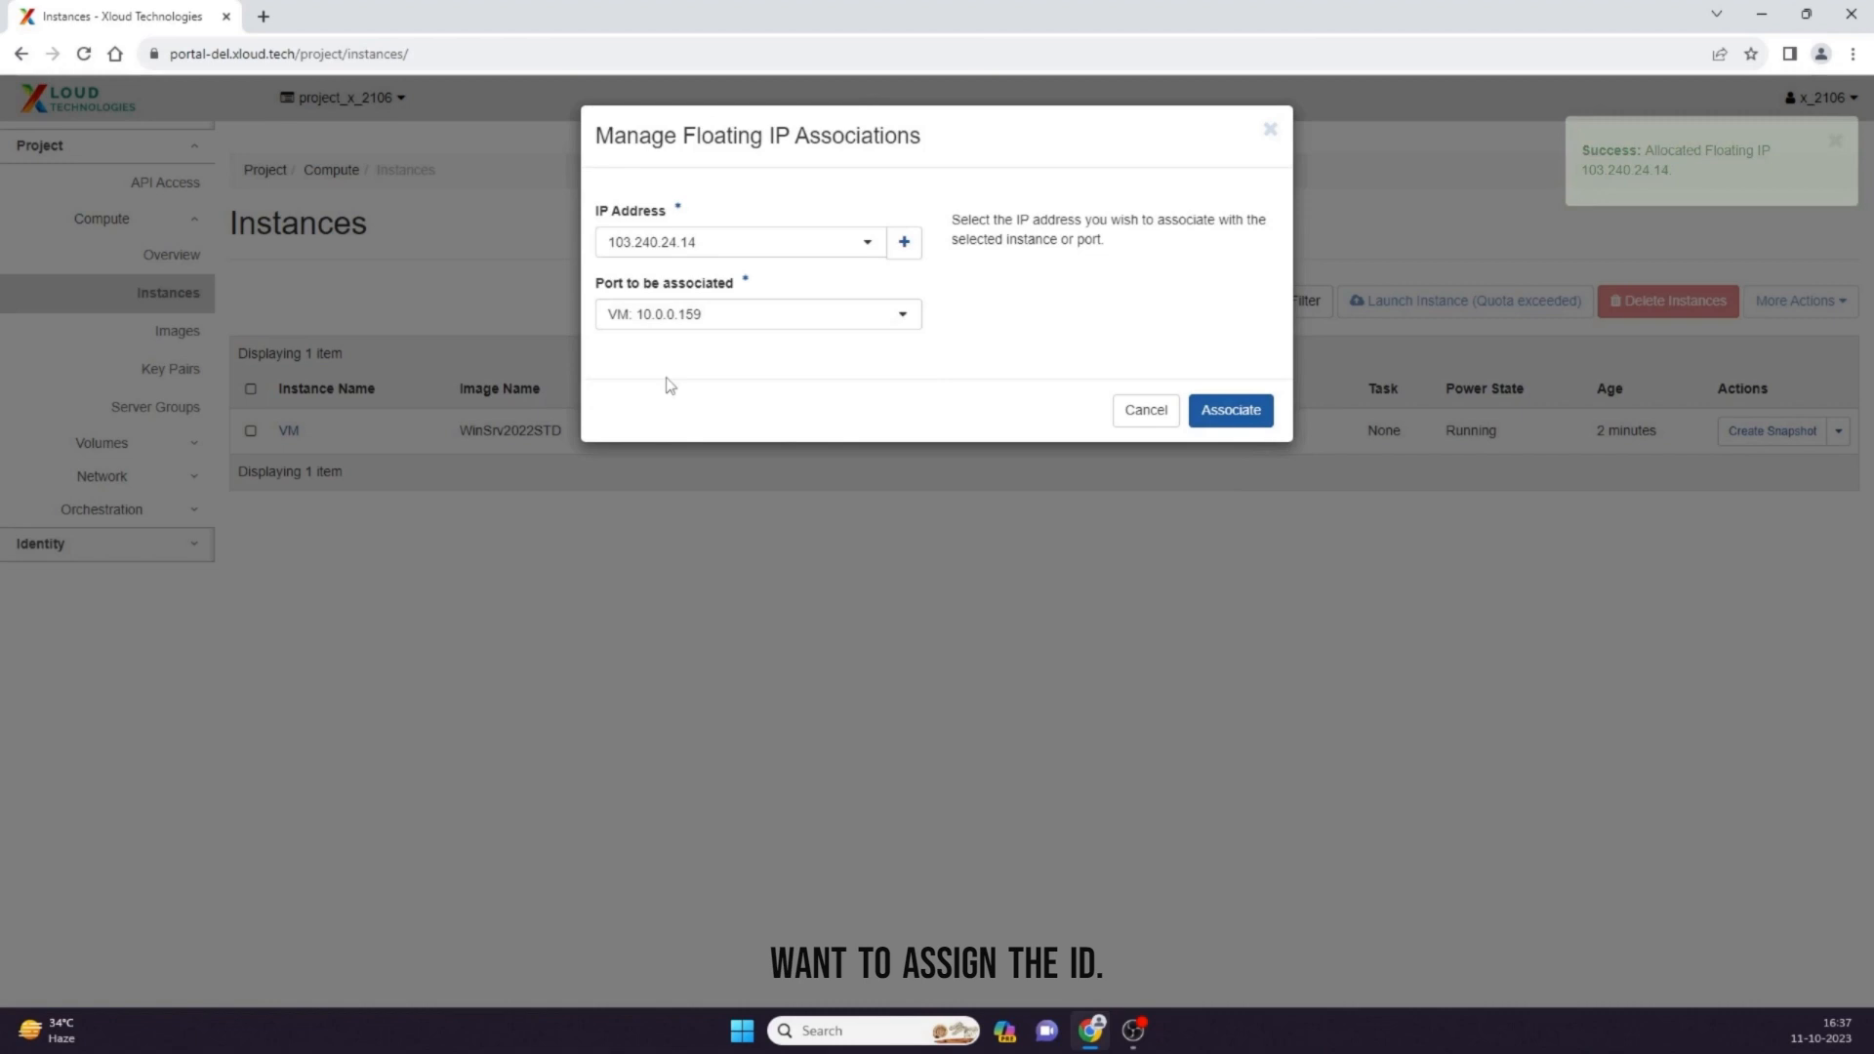
left_click(1224, 418)
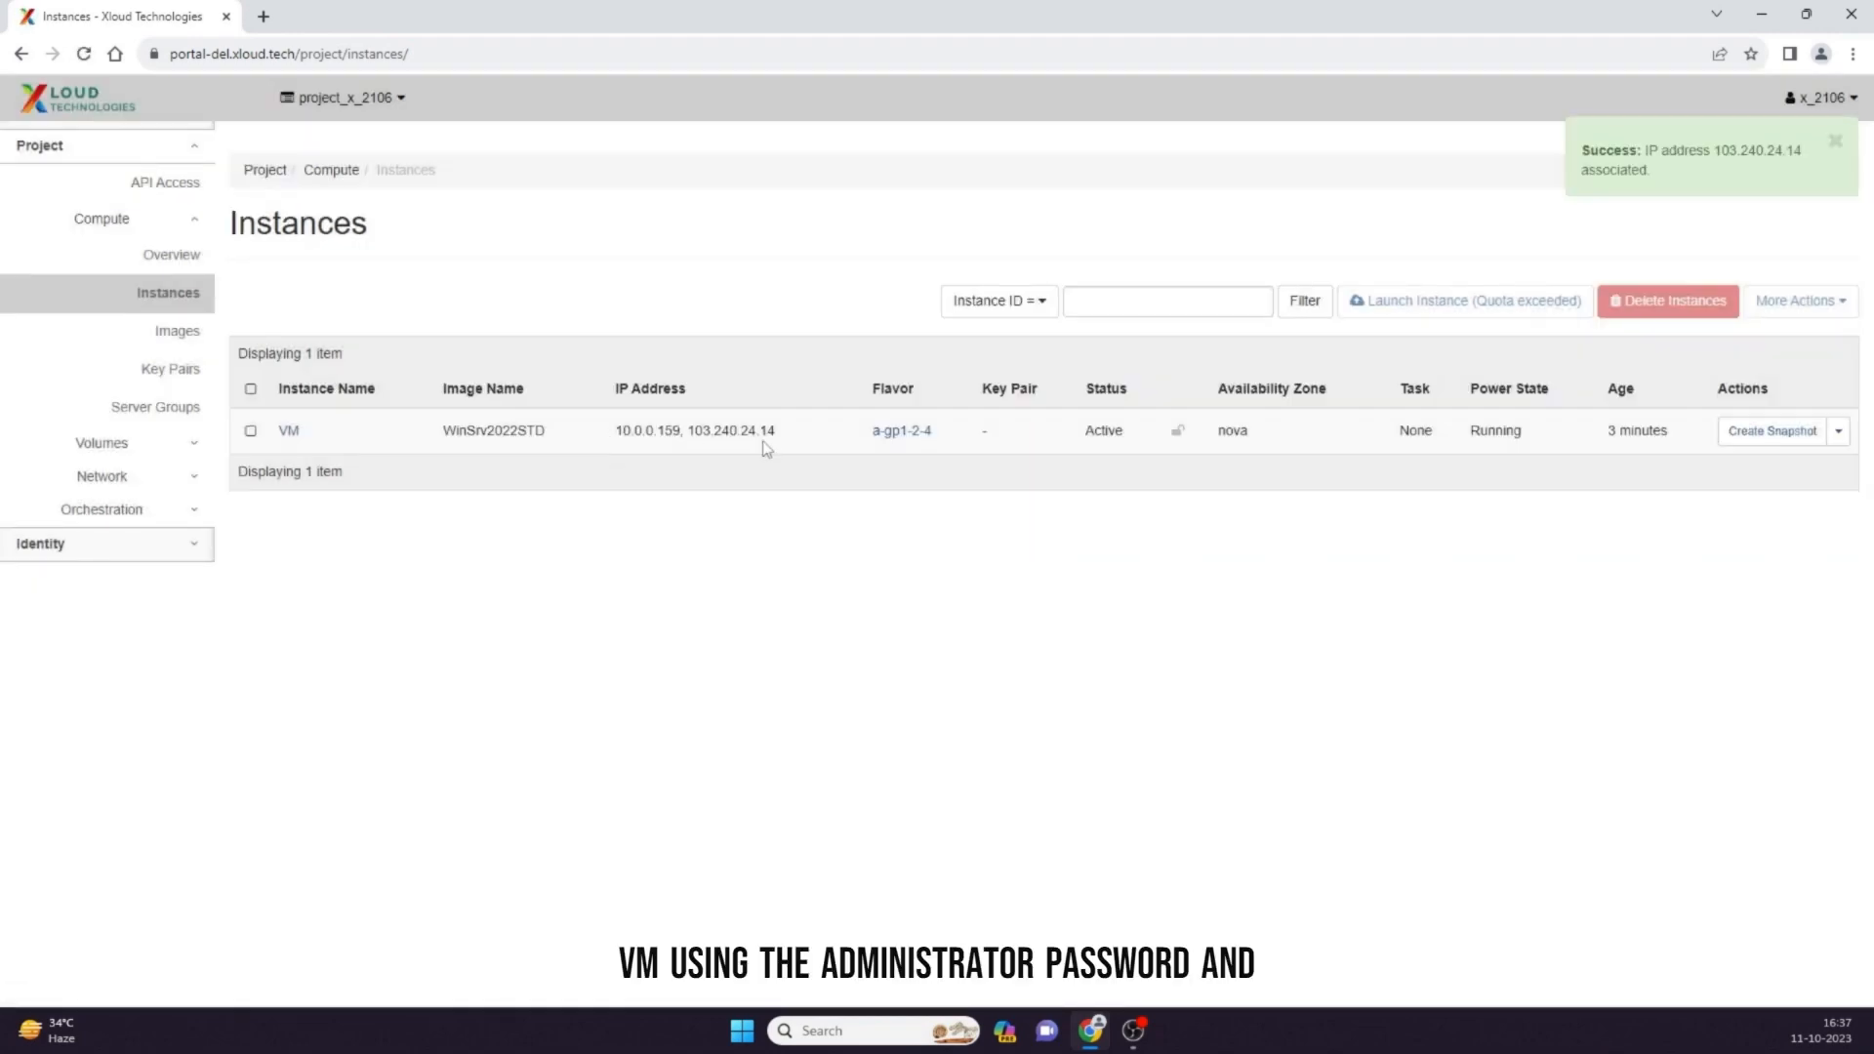
left_click_drag(781, 432, 689, 430)
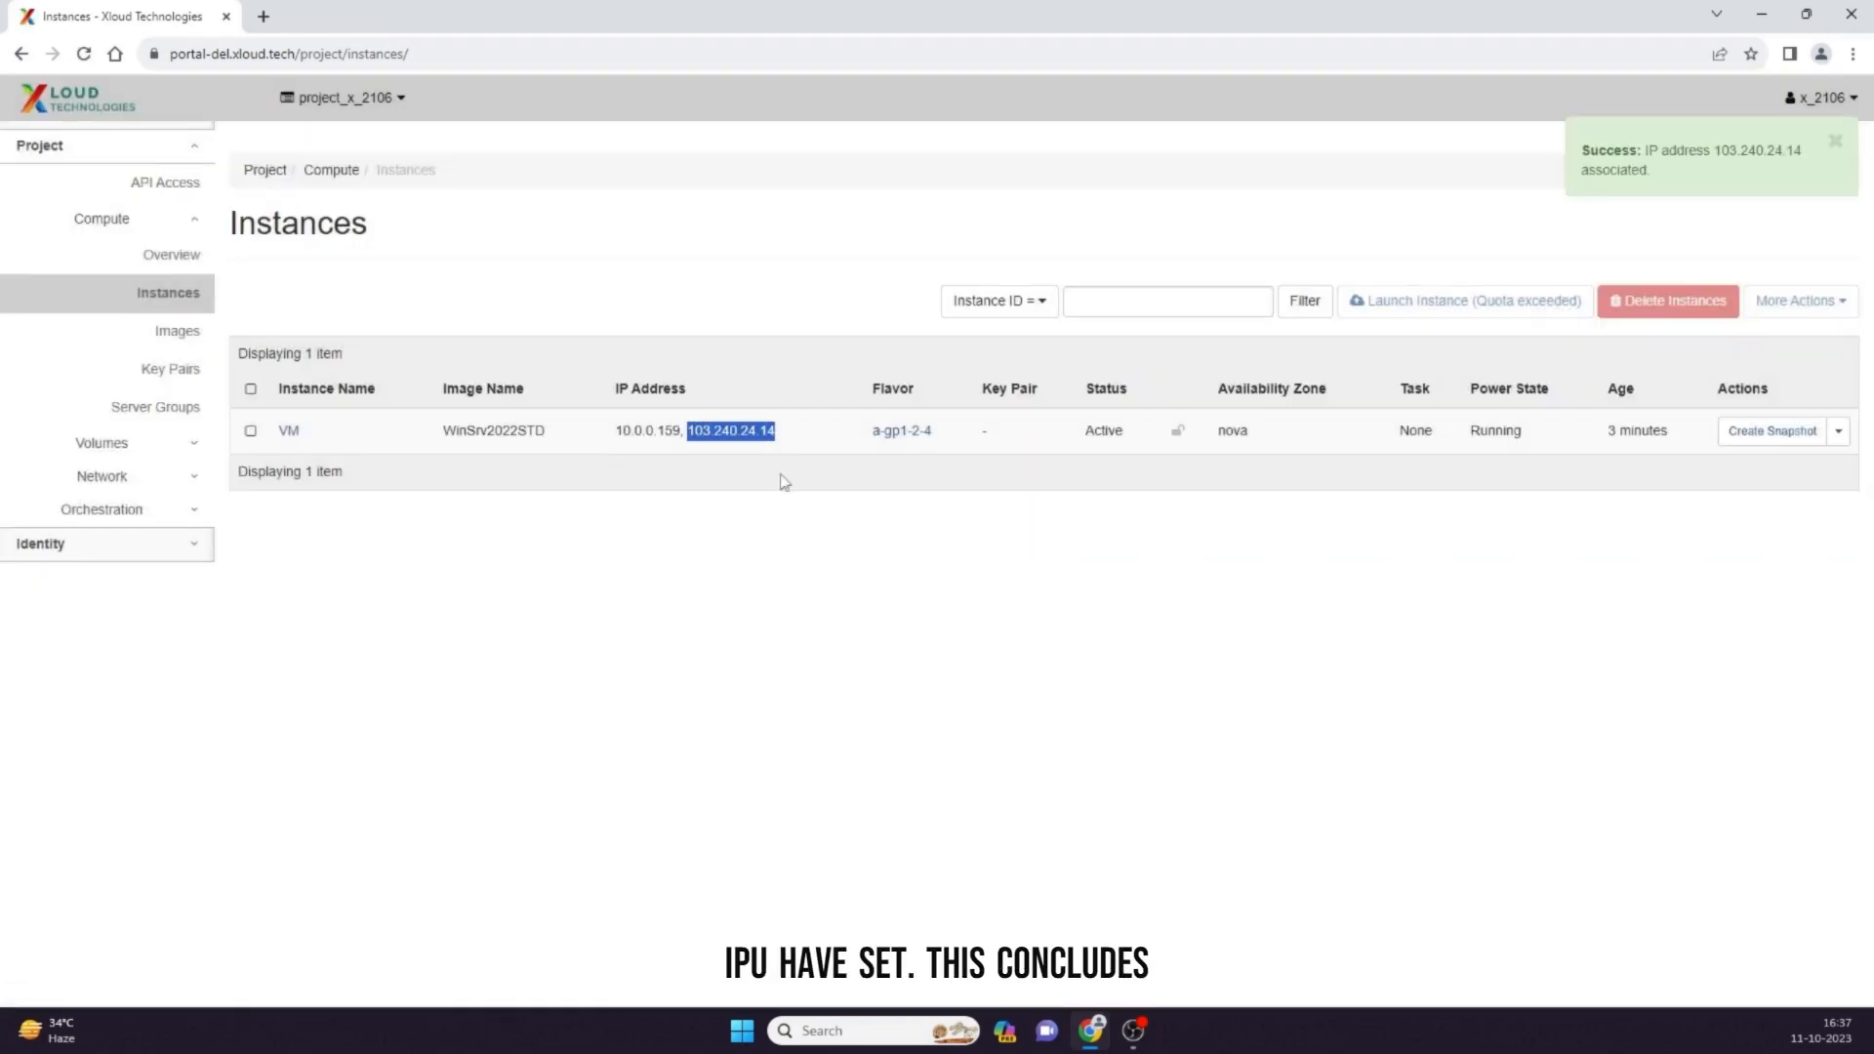
left_click(742, 461)
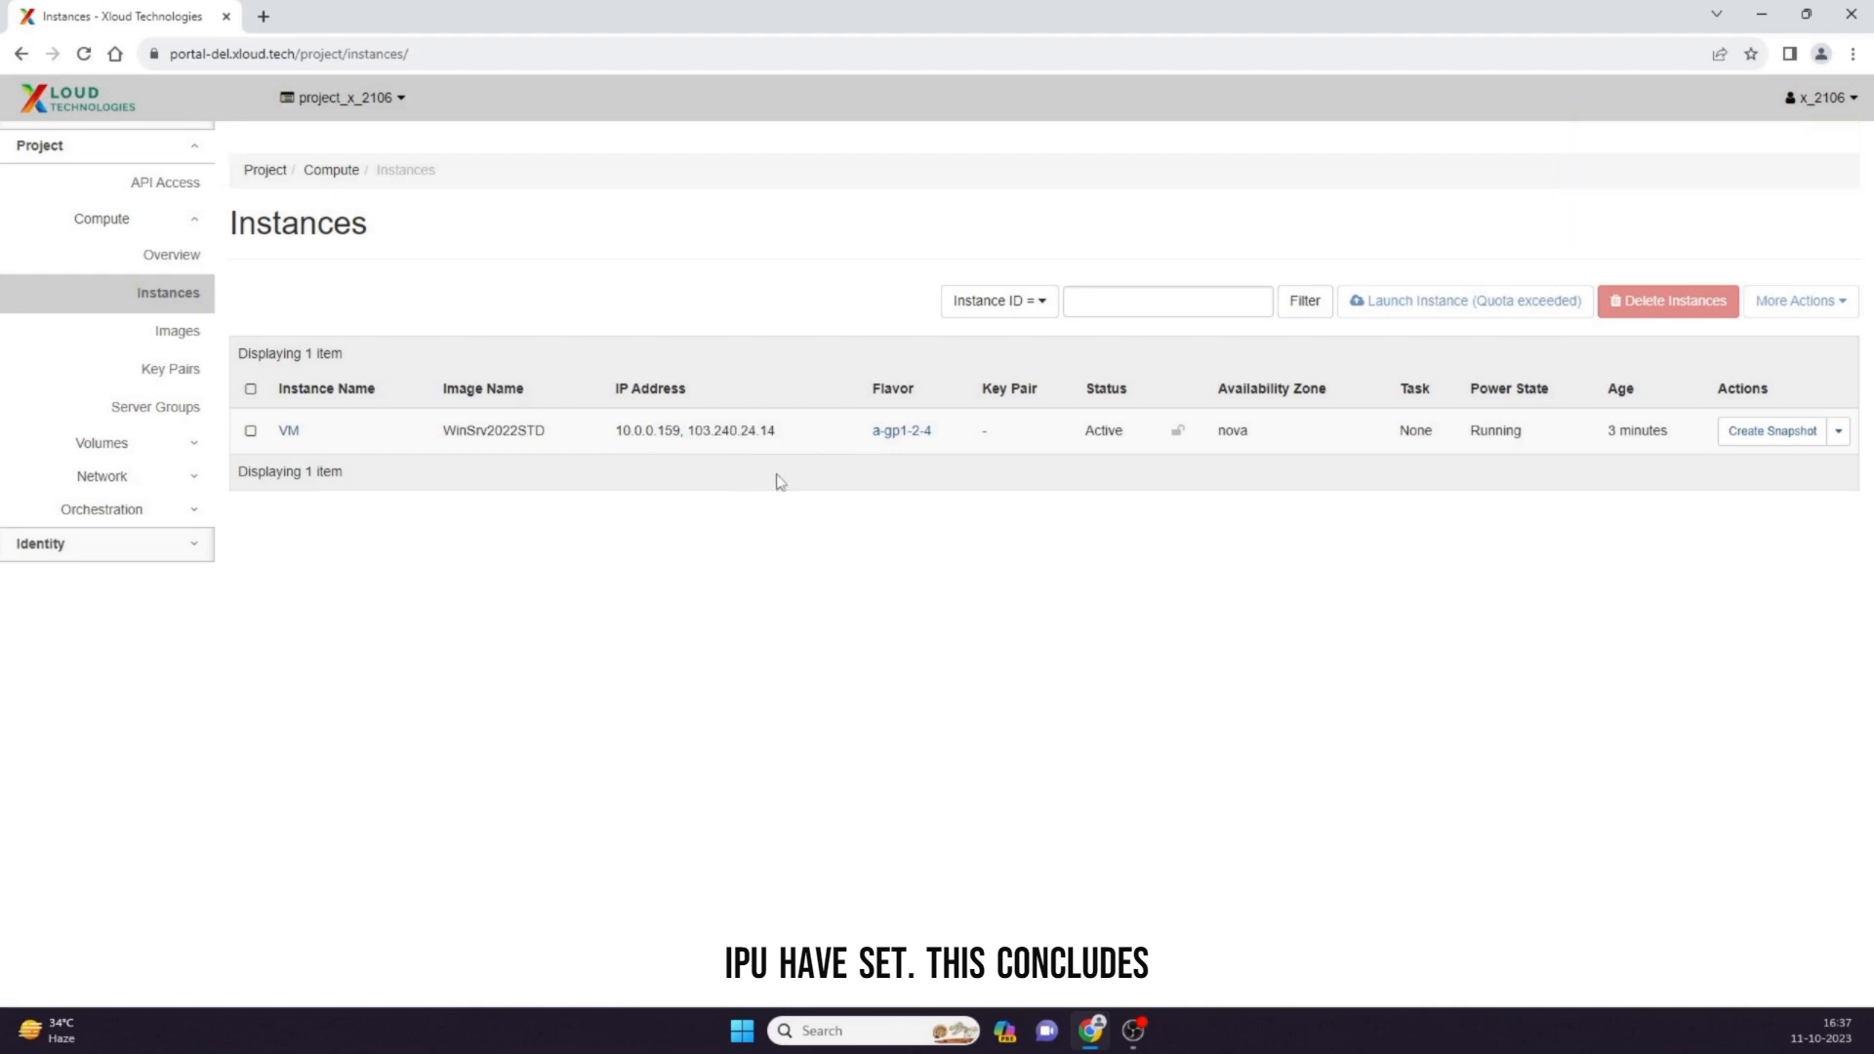